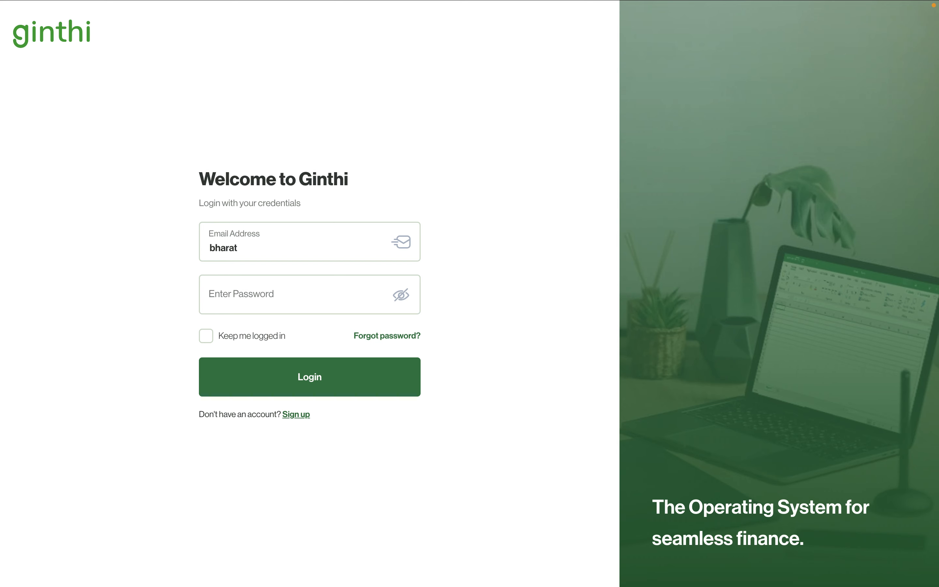
Log in to Ginthi with the account's email address and password.
{"action": "type", "text": "aba"}
{"action": "type", "text": ".com"}
{"action": "key", "text": "Tab"}
{"action": "type", "text": "*********"}
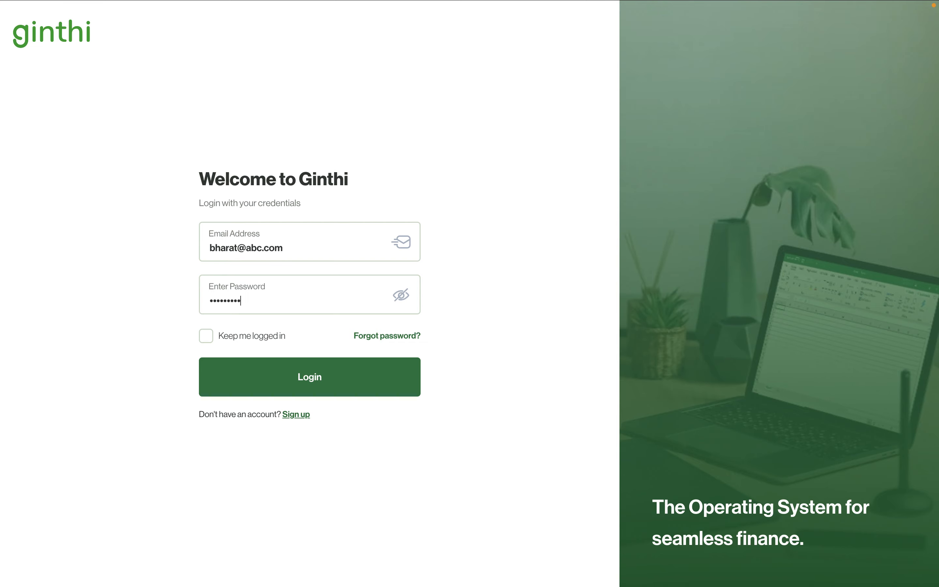
{"action": "left_click", "coordinate": [310, 376]}
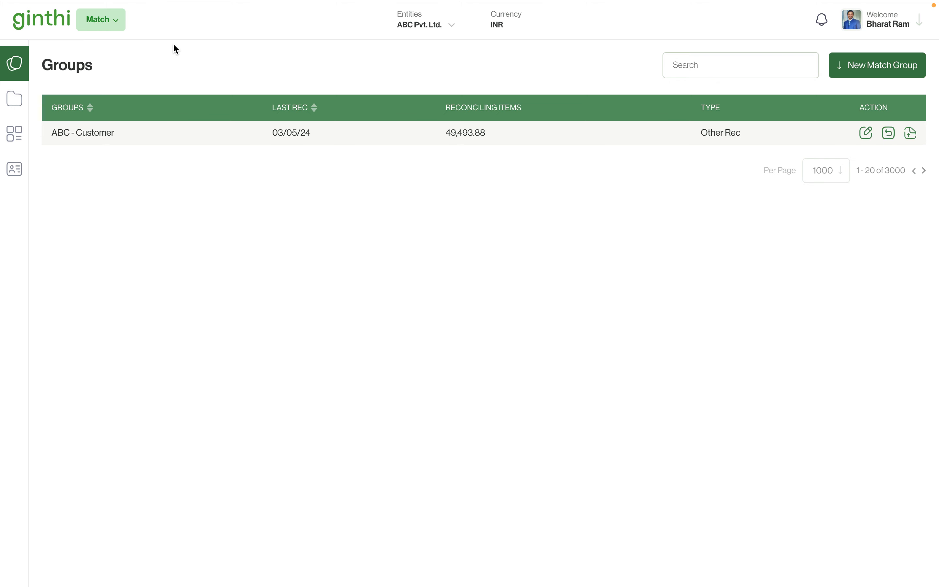
Masquerade as the account that has the User role.
{"action": "left_click", "coordinate": [888, 27]}
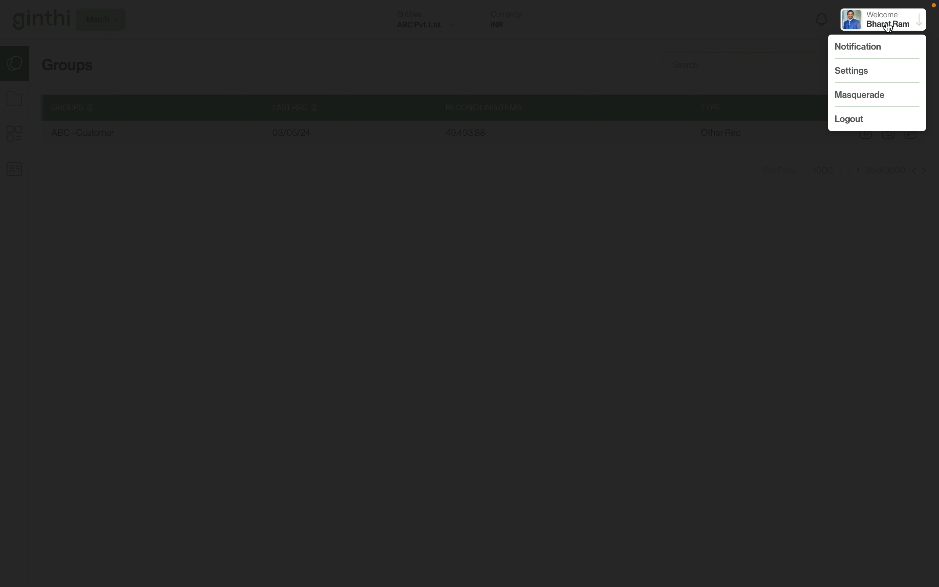
{"action": "left_click", "coordinate": [868, 94]}
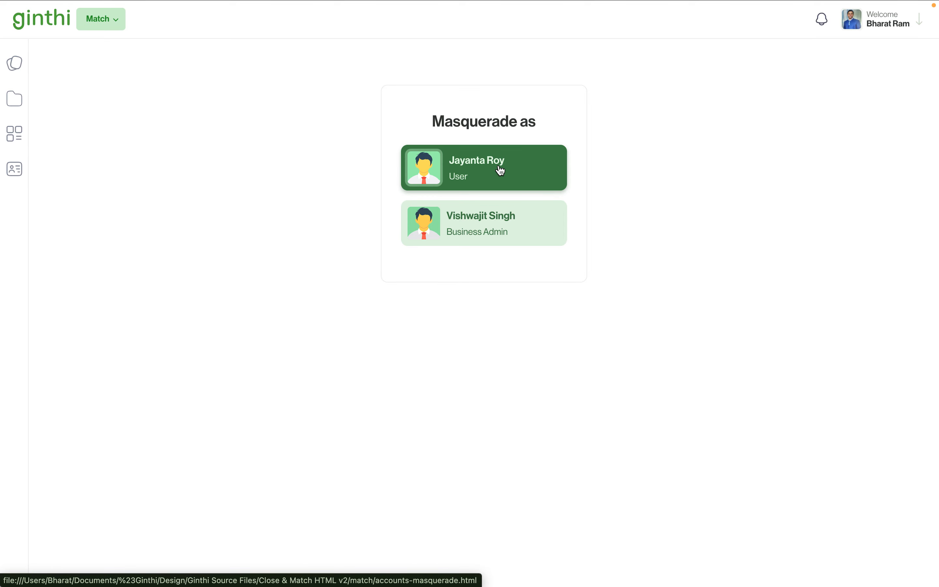
{"action": "left_click", "coordinate": [501, 171]}
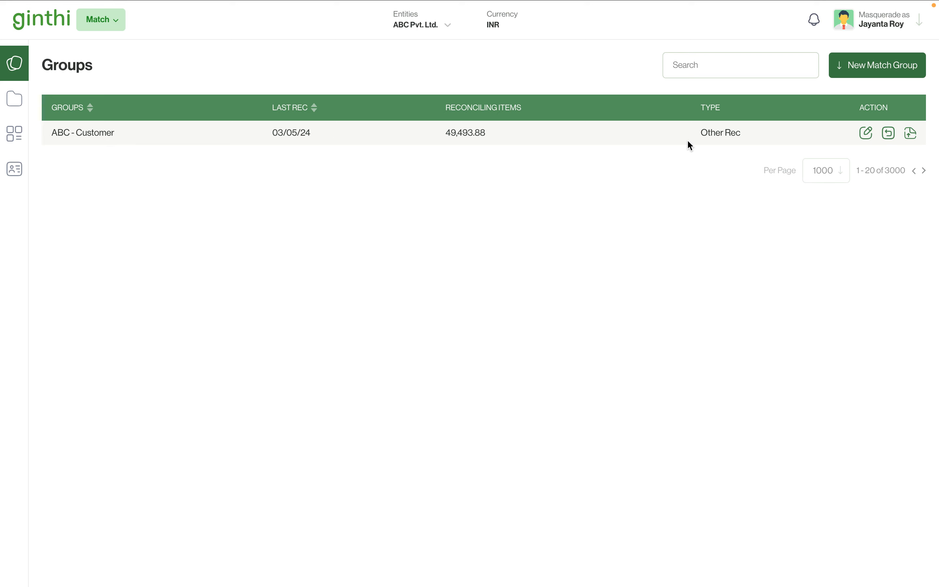
Start a new match group of type Sales Rec and name it PoS - Razorpay.
{"action": "left_click", "coordinate": [888, 71]}
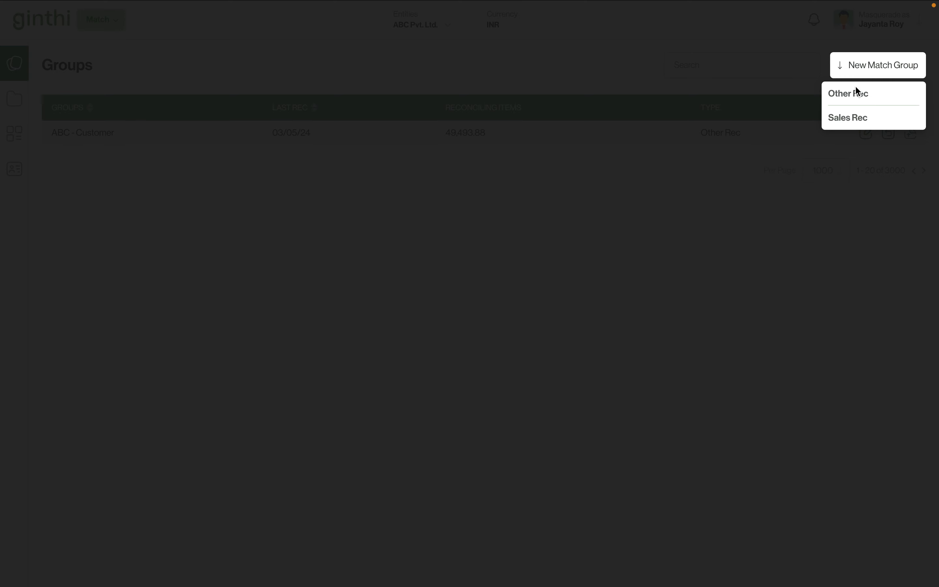
{"action": "left_click", "coordinate": [846, 119]}
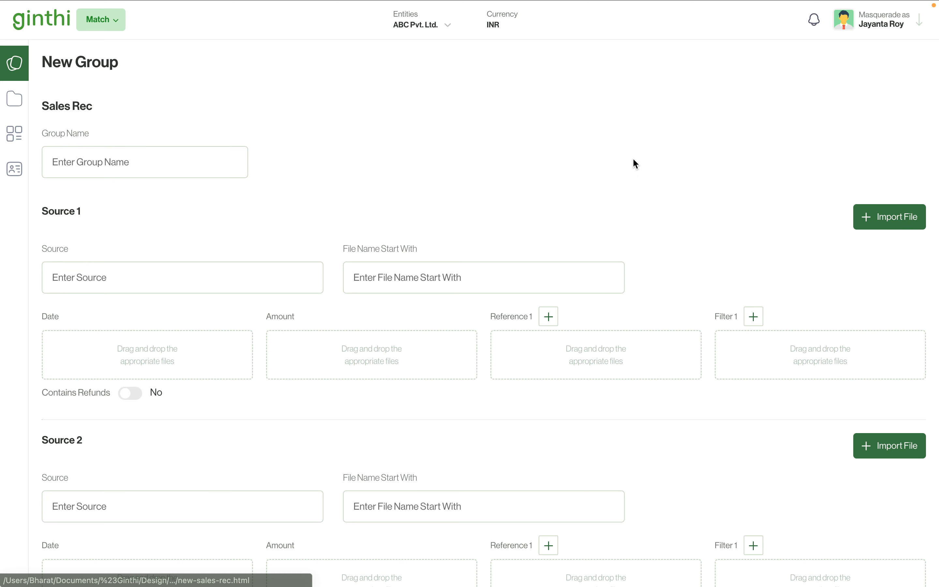
{"action": "left_click", "coordinate": [170, 160]}
{"action": "type", "text": "PoS - Razorpay"}
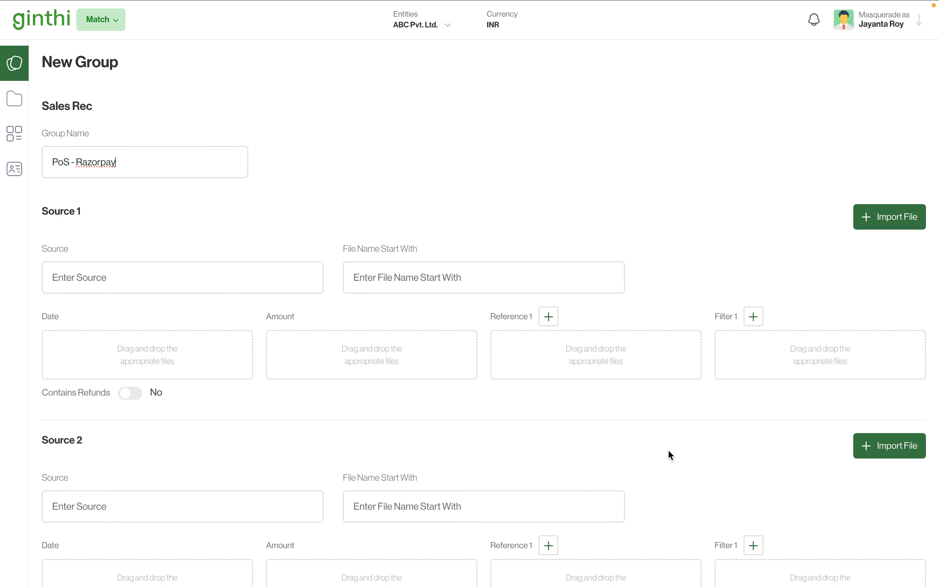
Examine the order and payment columns of the PoS workbook in Excel, and return to the New Group form in Chrome.
{"action": "right_click", "coordinate": [638, 575]}
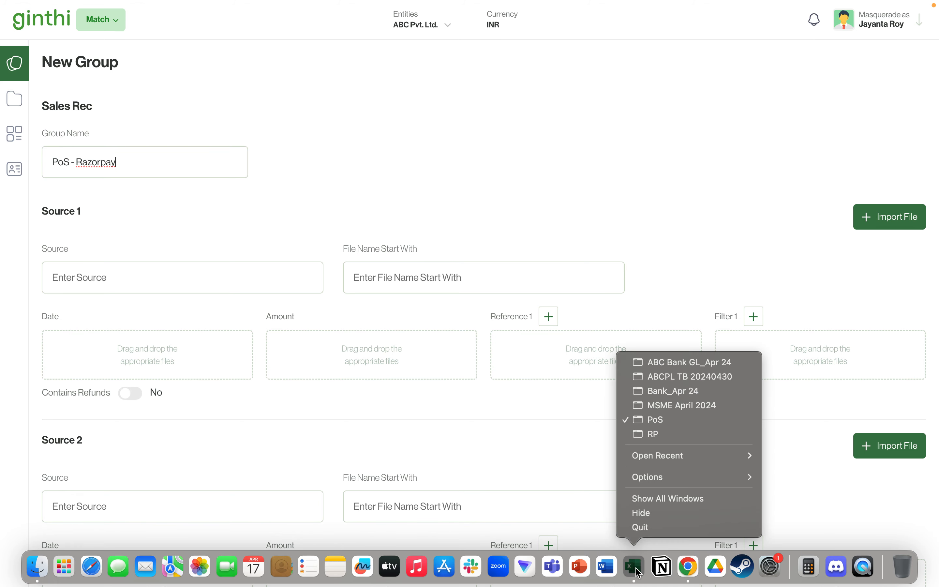
{"action": "left_click", "coordinate": [675, 420]}
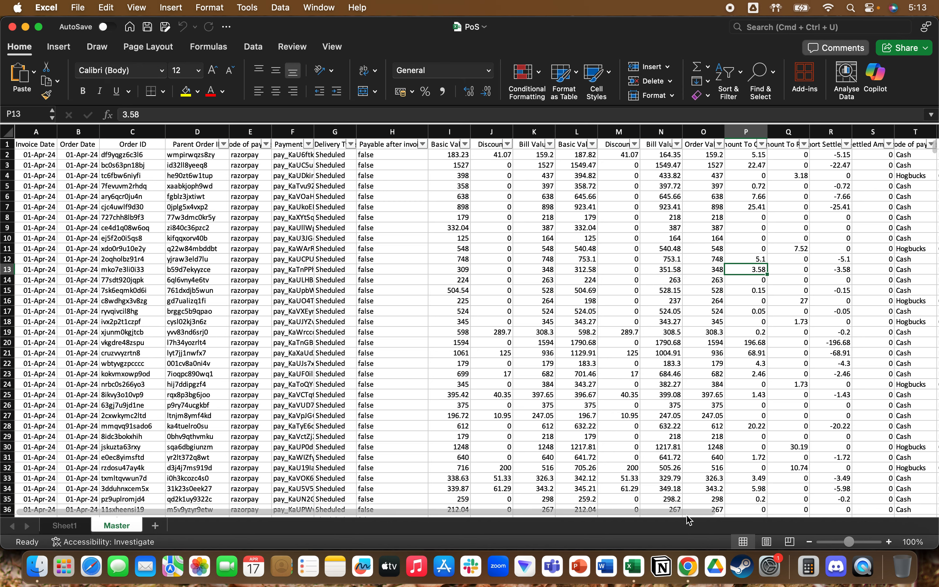
{"action": "left_click", "coordinate": [688, 567]}
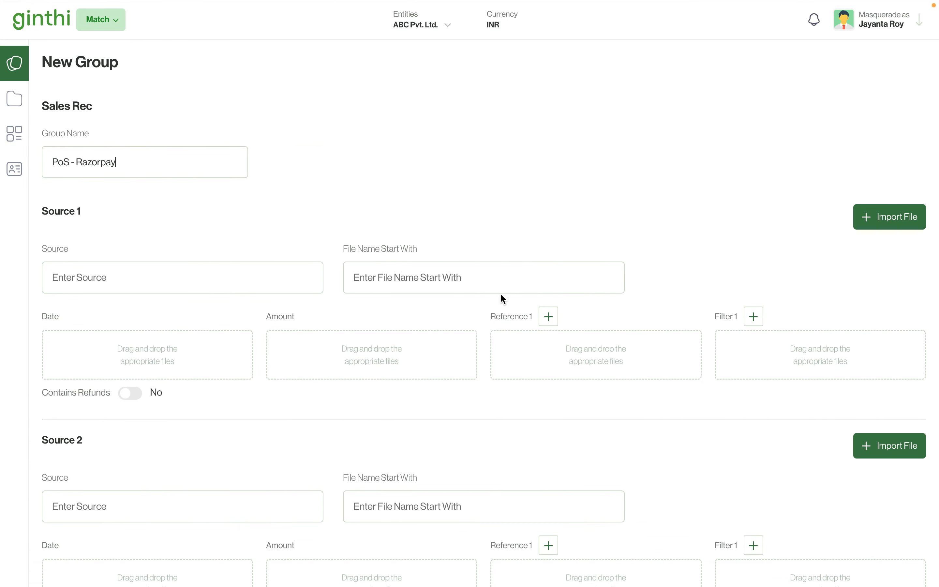
Import PoS.xlsx for Source 1, with PoS as the source name and POS as the file name start.
{"action": "left_click", "coordinate": [875, 226]}
{"action": "left_click", "coordinate": [343, 270]}
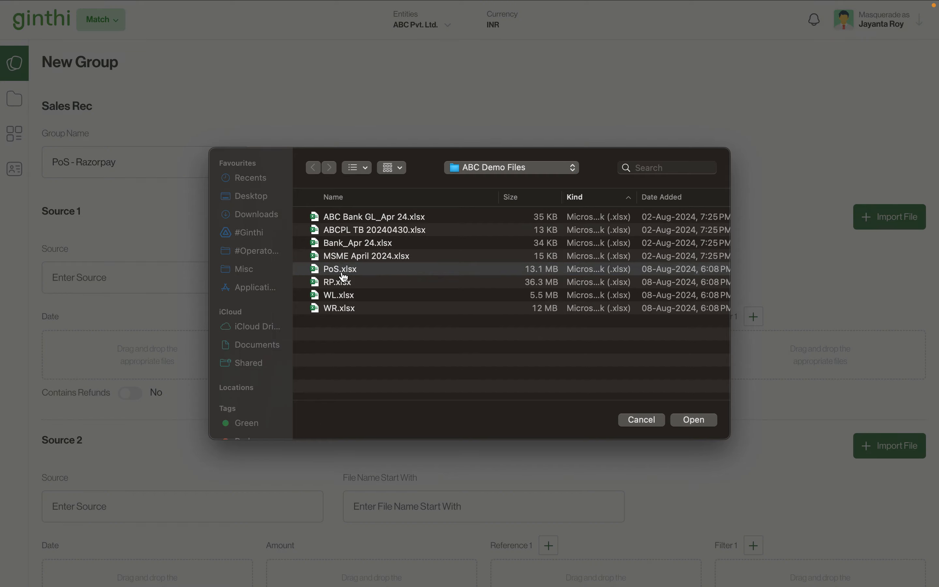
{"action": "double_click", "coordinate": [344, 271]}
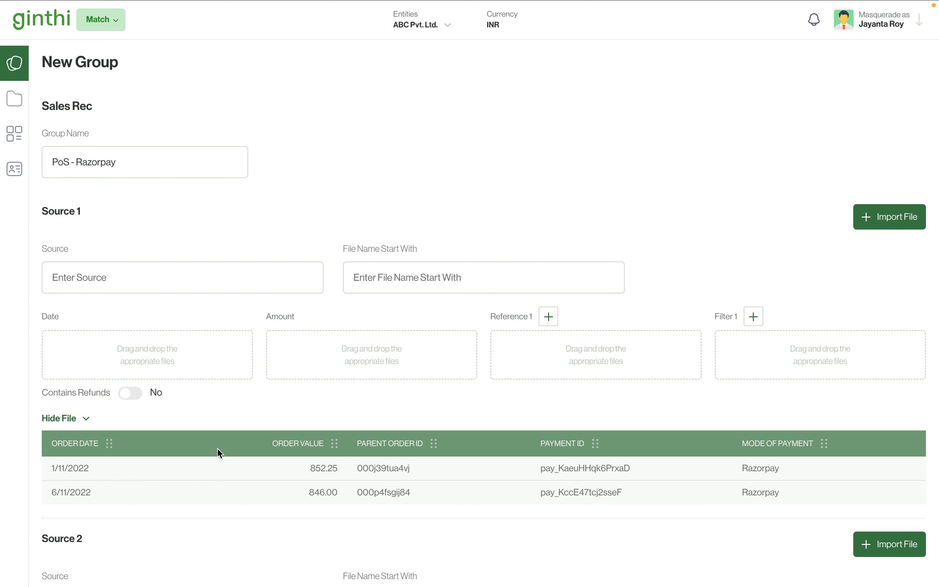
{"action": "left_click", "coordinate": [145, 274]}
{"action": "type", "text": "PoS"}
{"action": "left_click", "coordinate": [377, 283]}
{"action": "type", "text": "POS"}
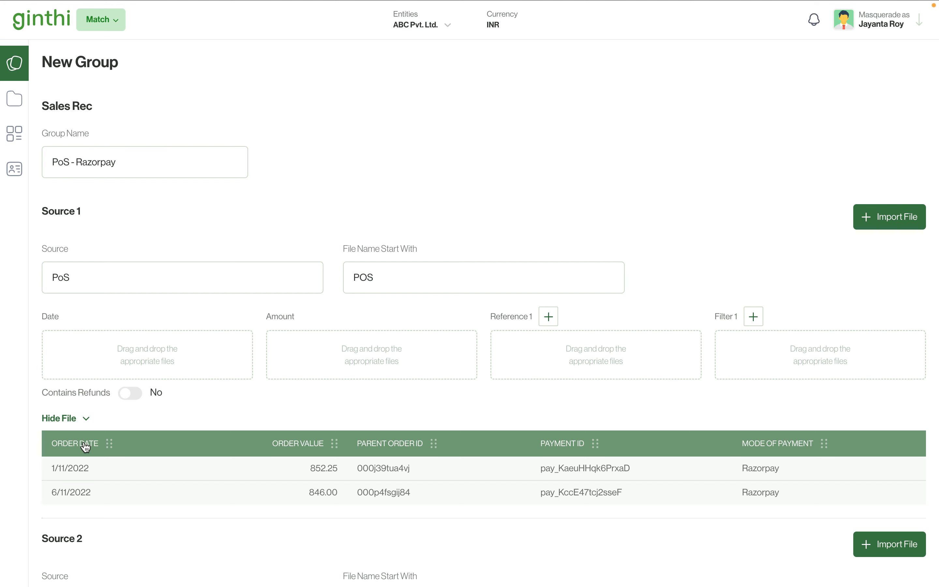
Map Source 1's Order Date to Date, Order Value to Amount, Parent Order ID to Reference 1 and Payment ID to an added Reference 2.
{"action": "left_click_drag", "start_coordinate": [86, 448], "coordinate": [86, 350]}
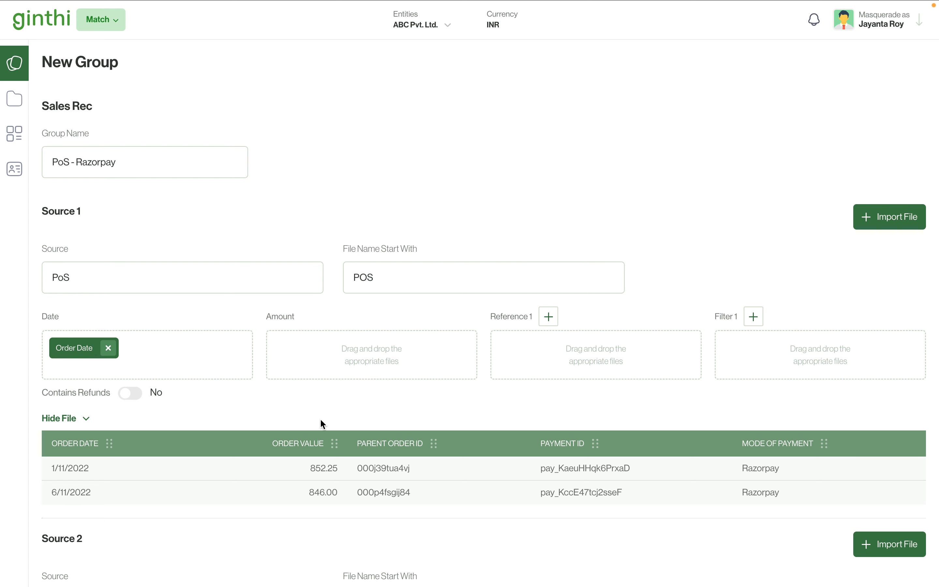
{"action": "left_click_drag", "start_coordinate": [317, 450], "coordinate": [337, 364]}
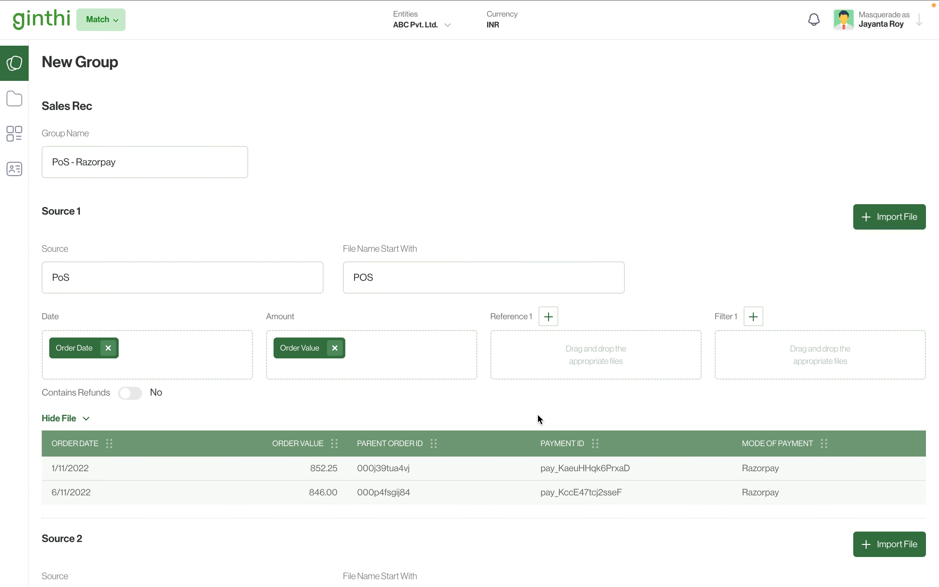
{"action": "left_click_drag", "start_coordinate": [394, 446], "coordinate": [554, 371]}
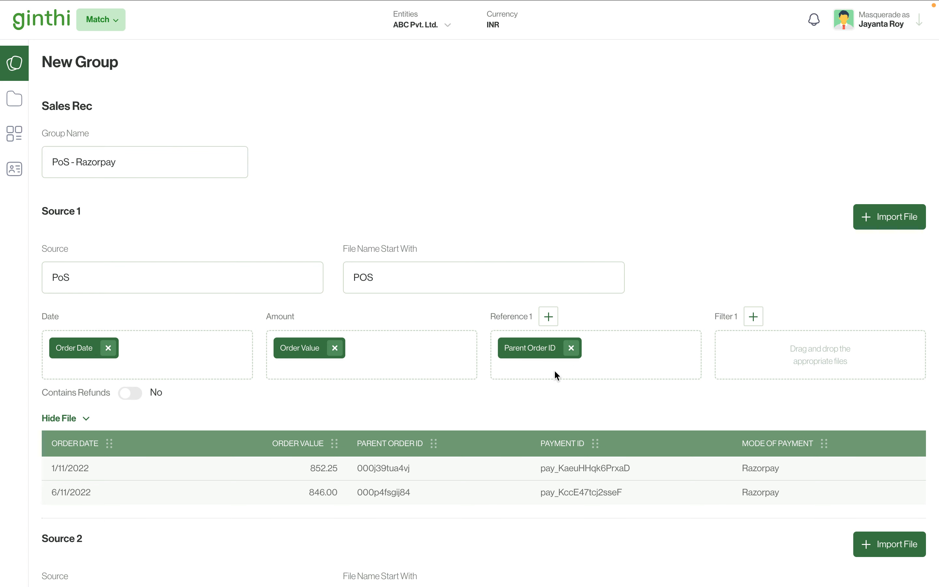
{"action": "left_click", "coordinate": [549, 316]}
{"action": "left_click_drag", "start_coordinate": [566, 447], "coordinate": [584, 354]}
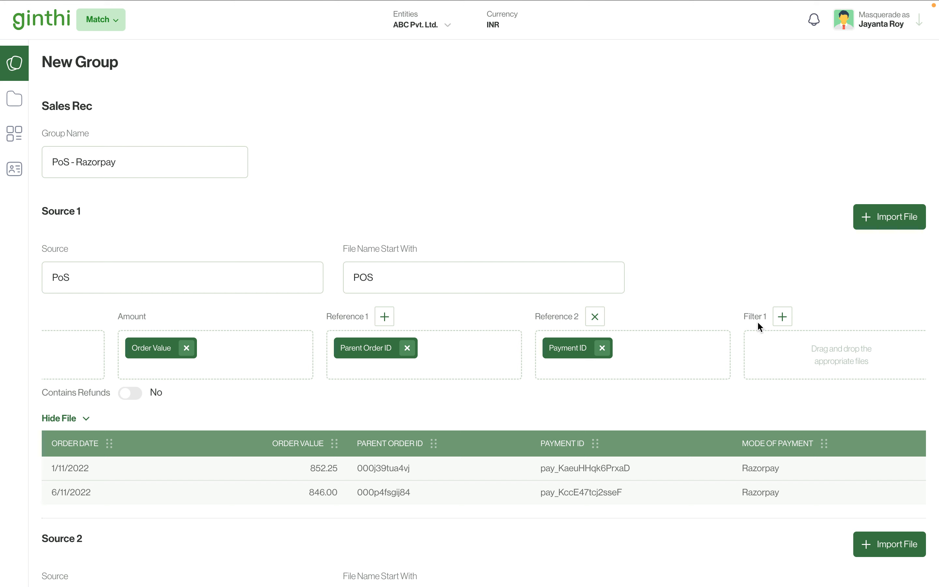
Filter Source 1 to records whose Mode of Payment equals Razorpay.
{"action": "left_click_drag", "start_coordinate": [780, 445], "coordinate": [795, 363]}
{"action": "left_click", "coordinate": [799, 369]}
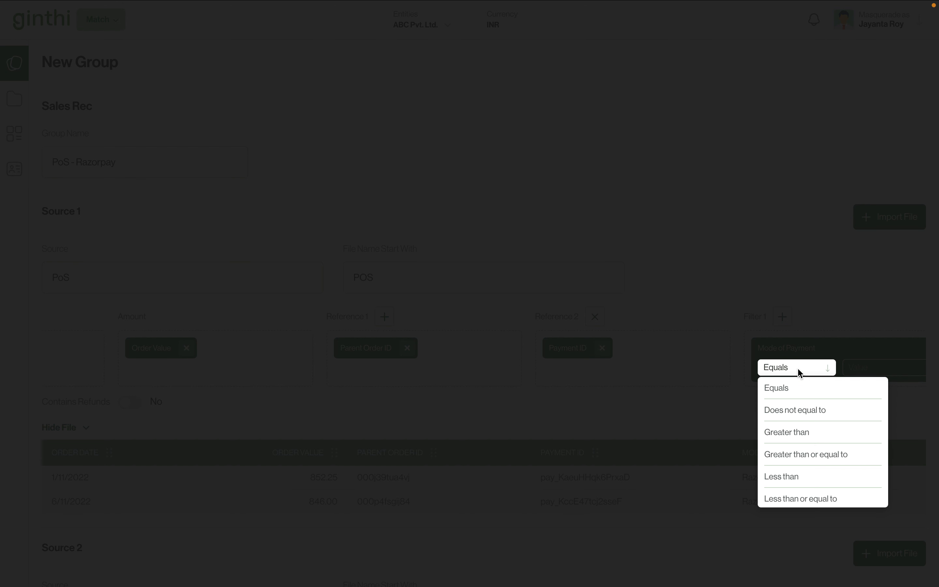
{"action": "left_click", "coordinate": [778, 390]}
{"action": "left_click", "coordinate": [859, 369]}
{"action": "type", "text": "Razorpay"}
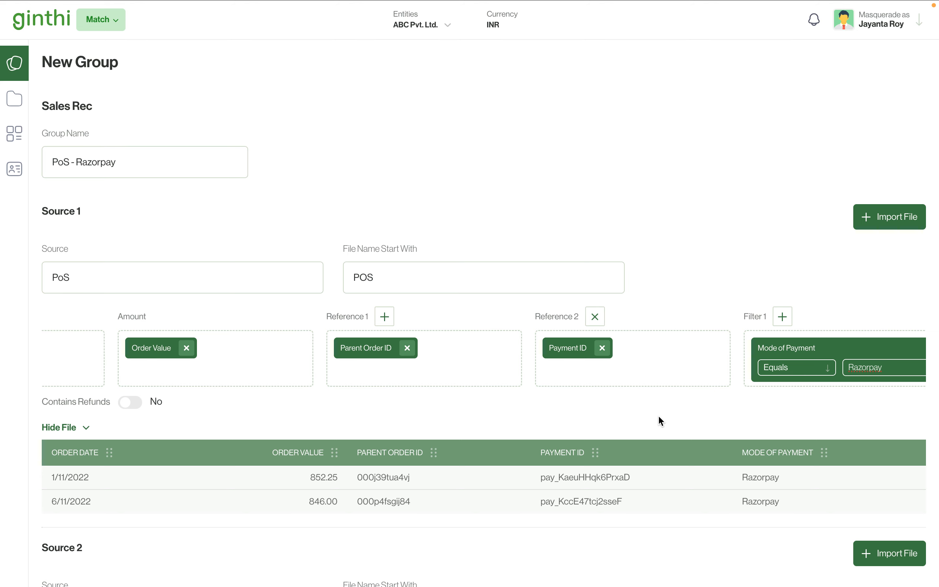
Set Source 2's name to Razorpay and its file name start to RP, and import RP.xlsx for it.
{"action": "scroll", "coordinate": [659, 417], "scroll_direction": "down", "scroll_amount": 6}
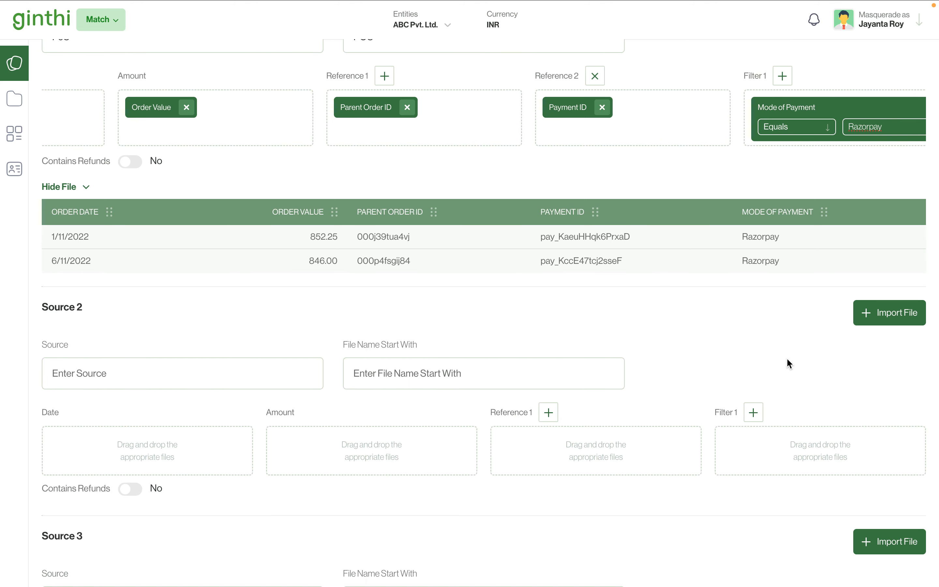
{"action": "type", "text": "Razorpay"}
{"action": "left_click", "coordinate": [370, 370]}
{"action": "type", "text": "RP"}
{"action": "left_click", "coordinate": [885, 320]}
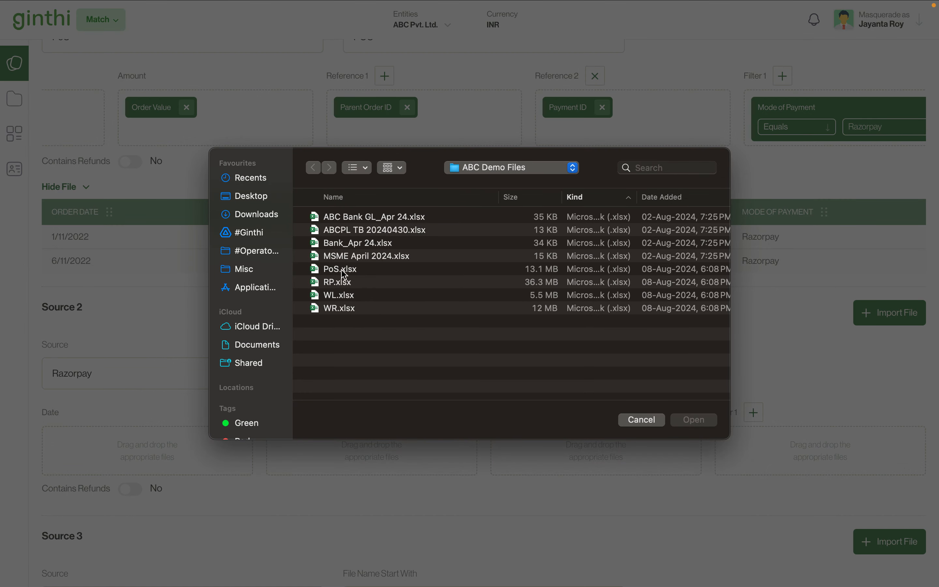
{"action": "double_click", "coordinate": [334, 283]}
Map Source 2's Created Date to Date, Amount to Amount and Payment ID to Reference 1, with a filter of Type equals Payment.
{"action": "scroll", "coordinate": [332, 280], "scroll_direction": "down", "scroll_amount": 6}
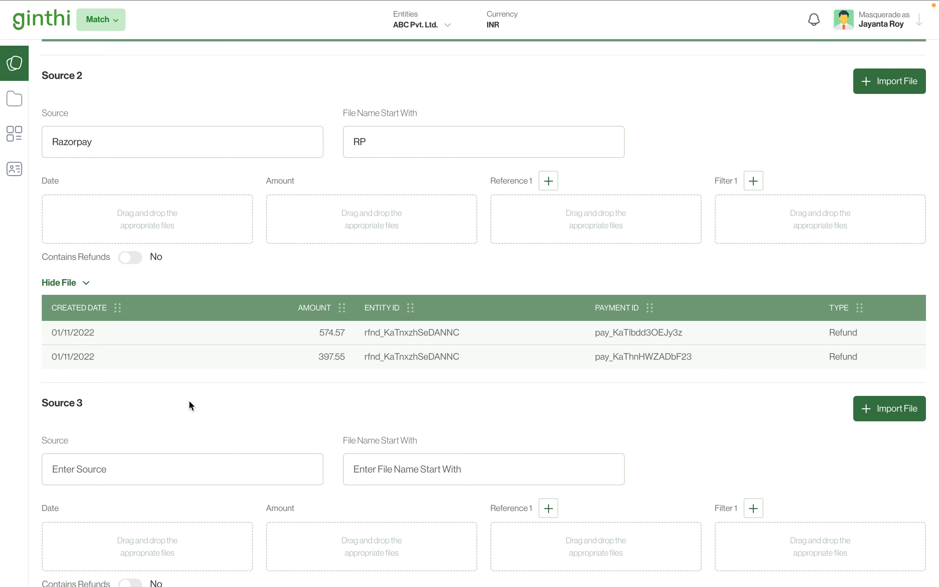
{"action": "left_click_drag", "start_coordinate": [73, 238], "coordinate": [74, 225]}
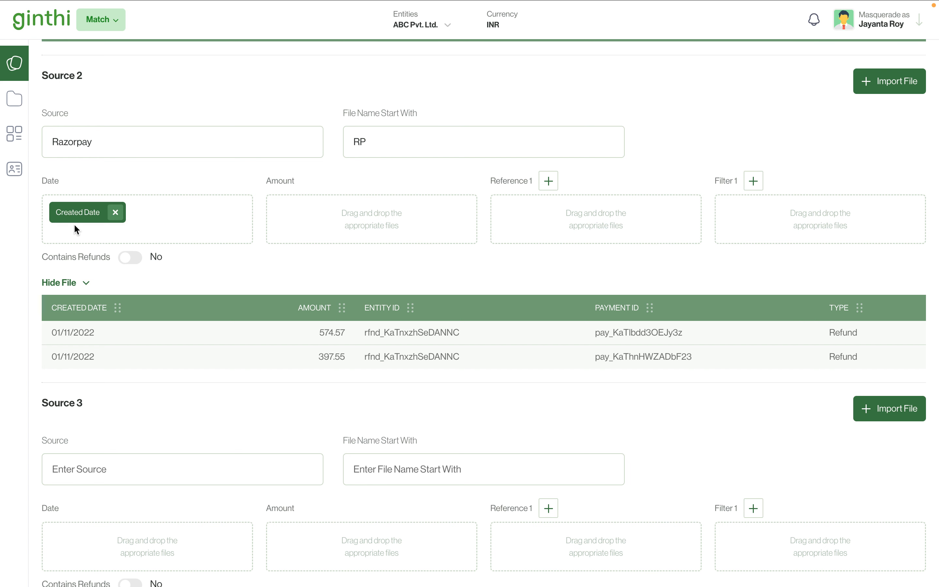
{"action": "left_click_drag", "start_coordinate": [315, 307], "coordinate": [326, 231]}
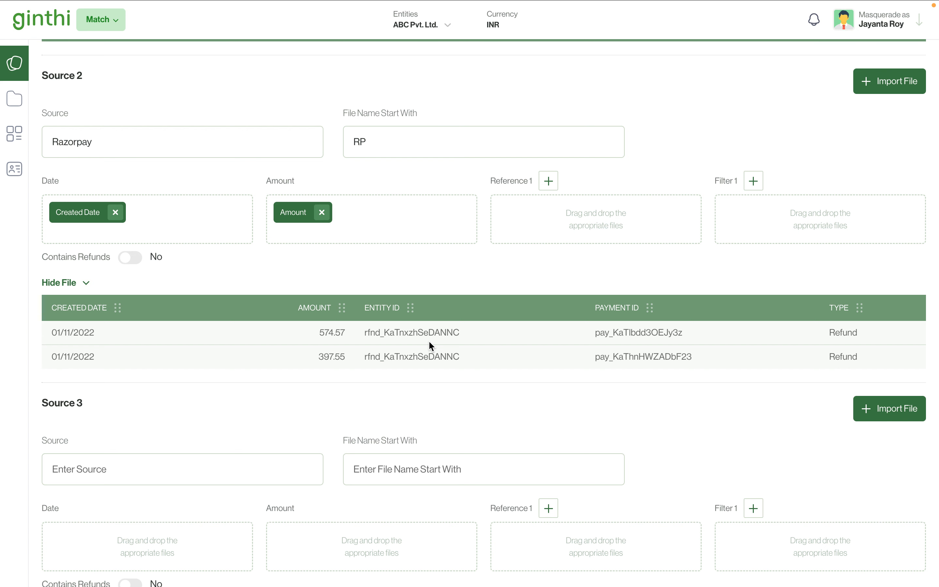
{"action": "left_click_drag", "start_coordinate": [627, 312], "coordinate": [561, 224]}
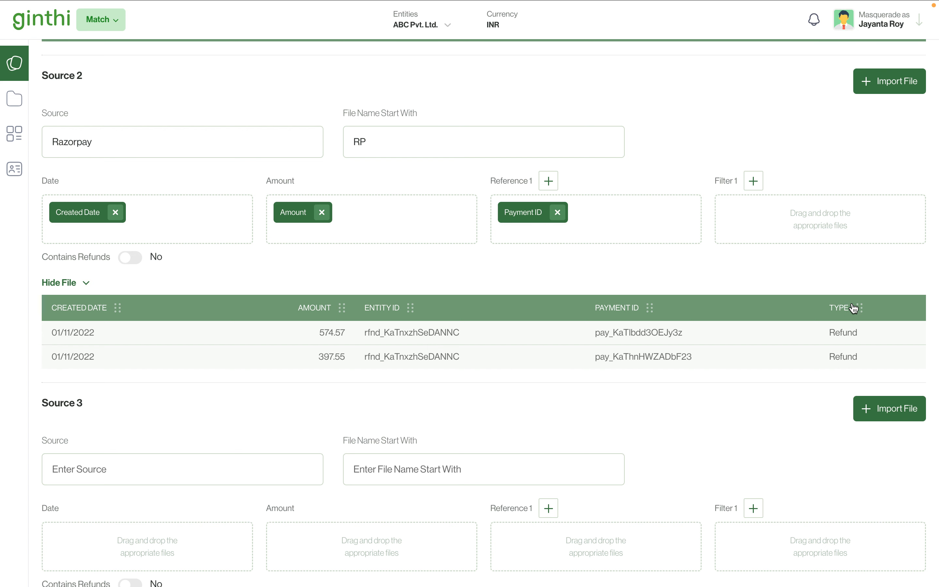
{"action": "left_click_drag", "start_coordinate": [846, 315], "coordinate": [787, 233]}
{"action": "type", "text": "Payment"}
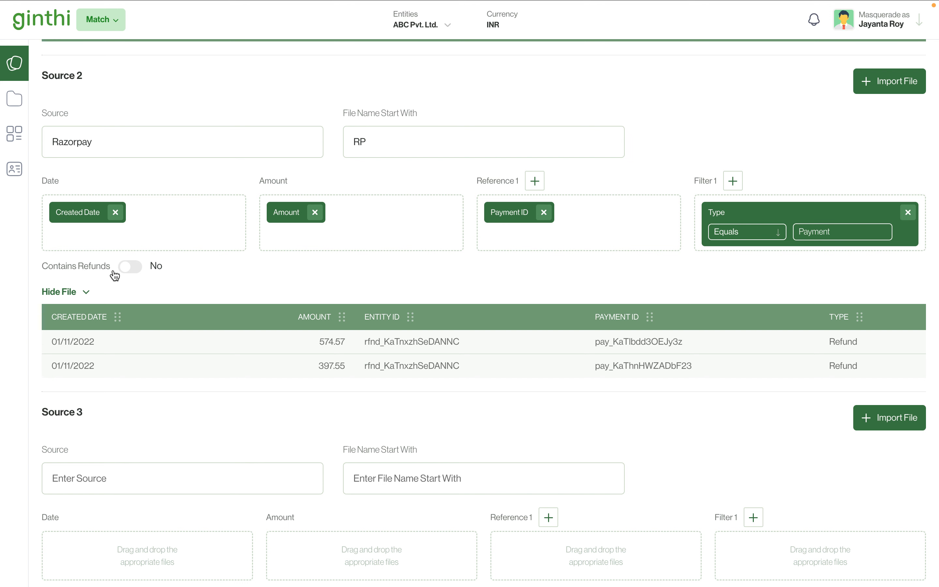
Enable refunds for Source 2 and map Created Date, Amount and Entity ID as the refund reference, filtered to Type equals Refund.
{"action": "left_click", "coordinate": [138, 272]}
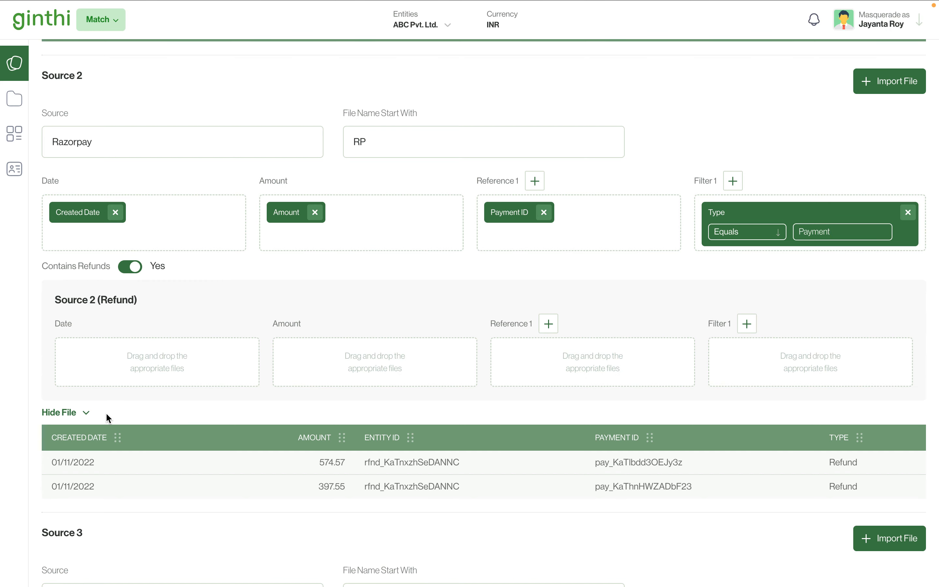
{"action": "left_click_drag", "start_coordinate": [90, 438], "coordinate": [111, 364]}
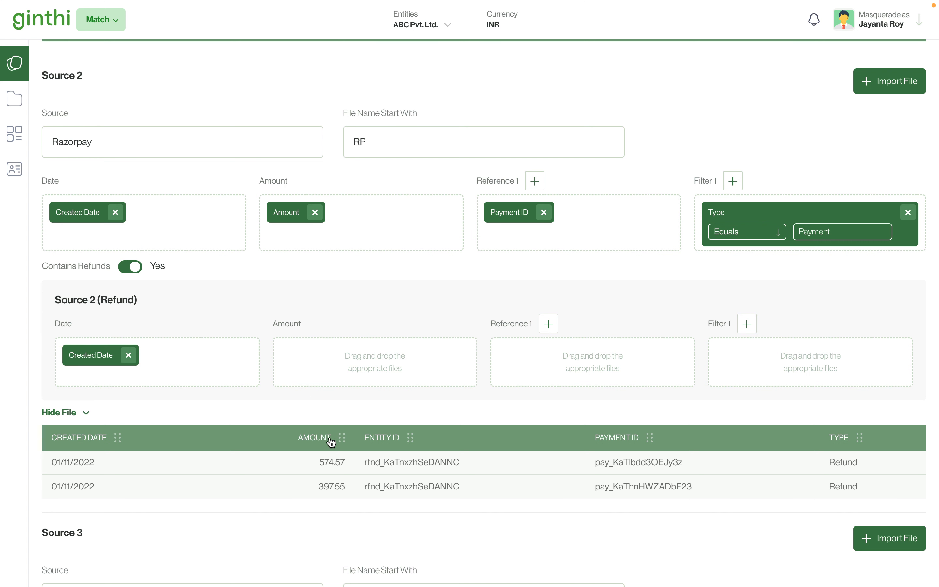
{"action": "left_click_drag", "start_coordinate": [326, 440], "coordinate": [330, 364]}
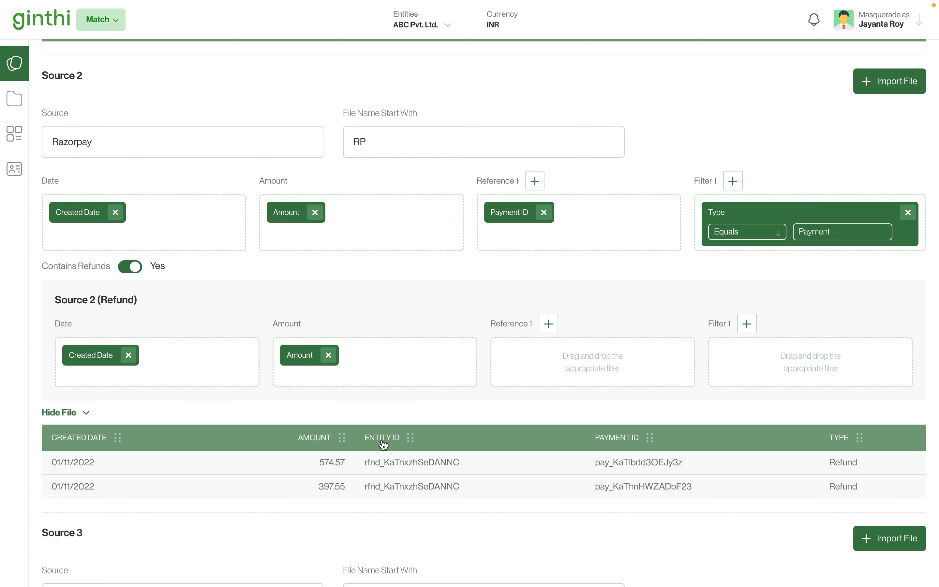
{"action": "left_click_drag", "start_coordinate": [388, 443], "coordinate": [536, 368]}
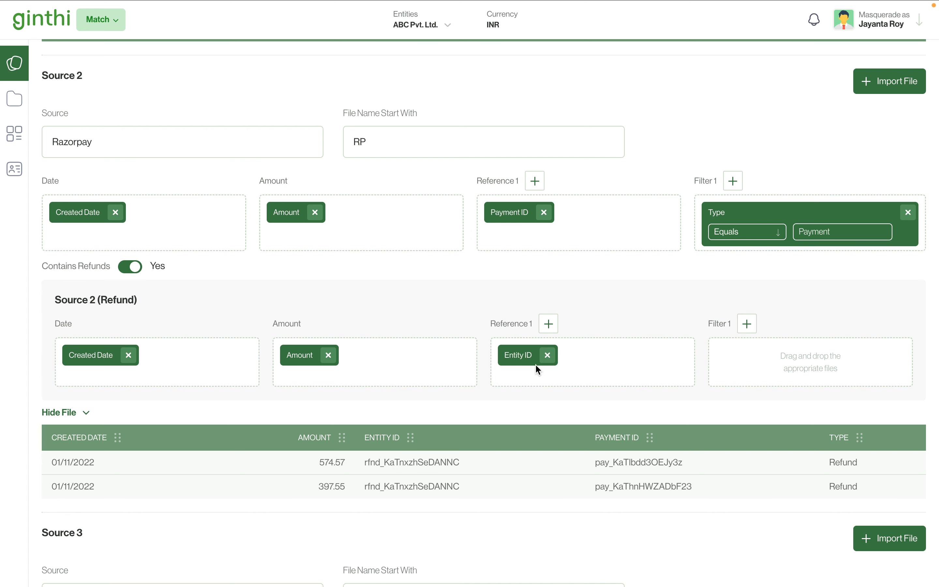
{"action": "left_click_drag", "start_coordinate": [839, 437], "coordinate": [750, 364]}
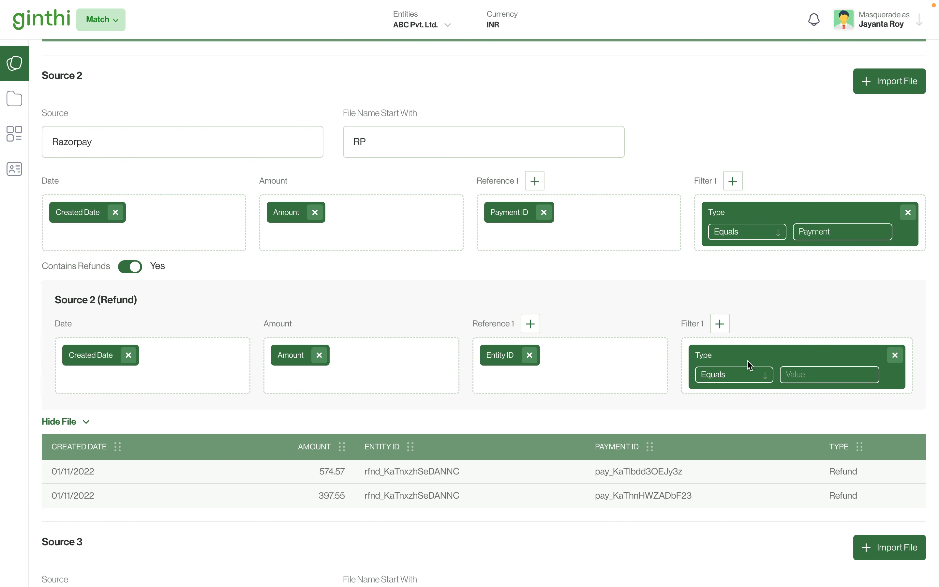
{"action": "left_click", "coordinate": [799, 379]}
{"action": "type", "text": "Refund"}
Import WR.xlsx as the file for Source 3.
{"action": "scroll", "coordinate": [517, 409], "scroll_direction": "down", "scroll_amount": 8}
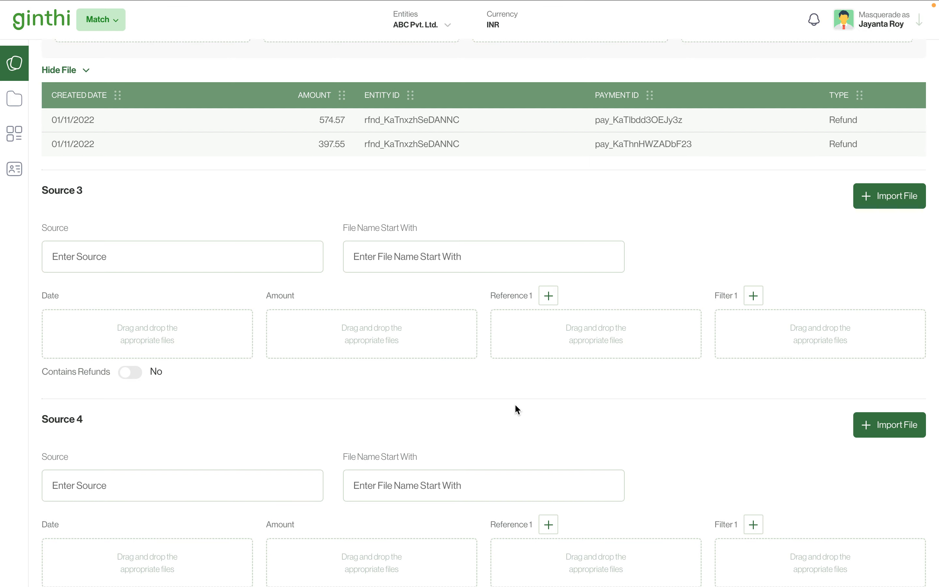
{"action": "left_click", "coordinate": [887, 202]}
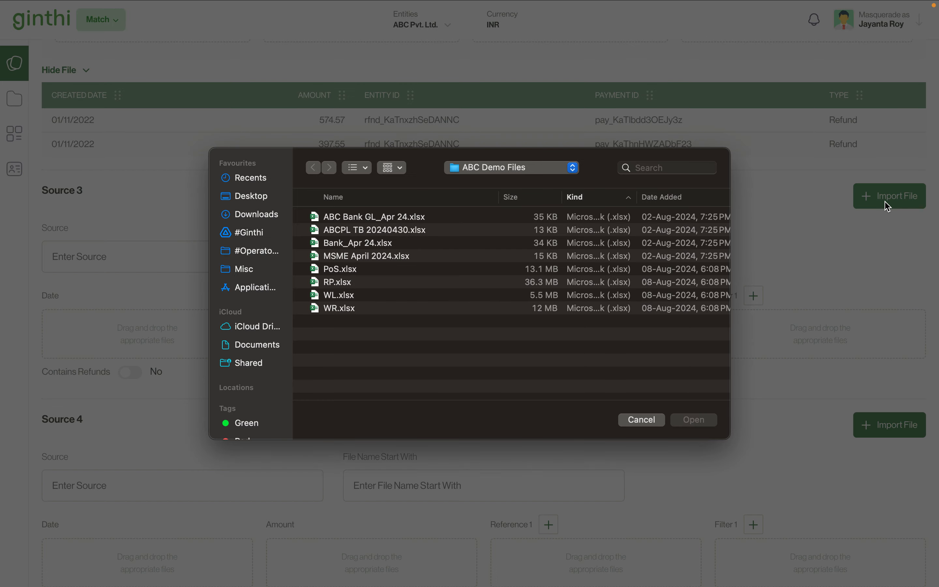
{"action": "double_click", "coordinate": [337, 309]}
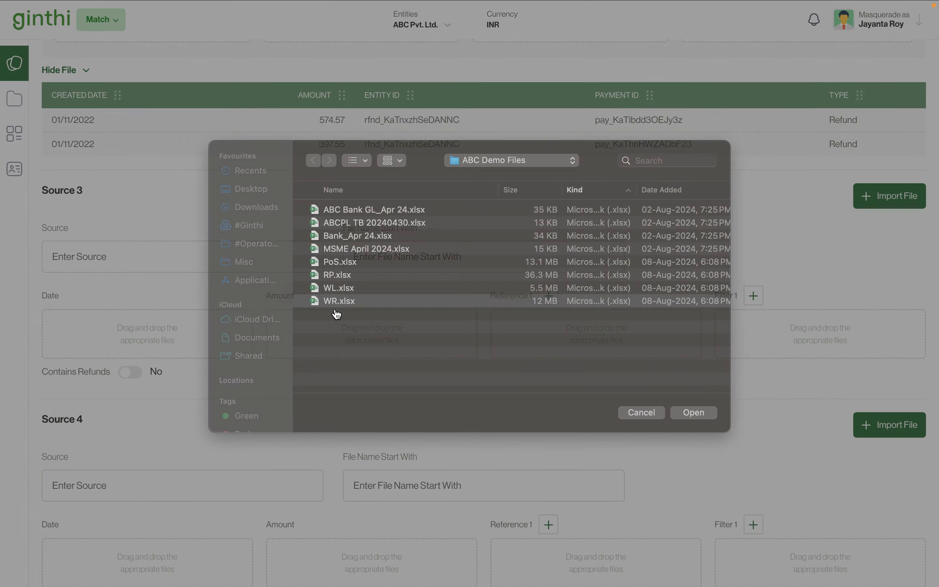
Set Source 3's name to Wallet Redeem and its file name start to WR.
{"action": "left_click", "coordinate": [134, 261]}
{"action": "type", "text": "Wallet Redeem"}
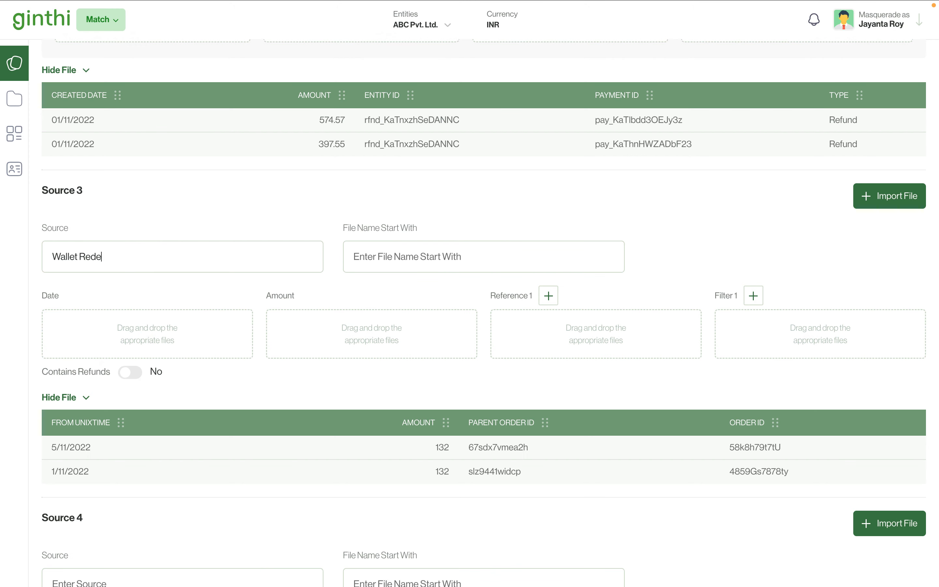
{"action": "left_click", "coordinate": [383, 264]}
{"action": "type", "text": "WR"}
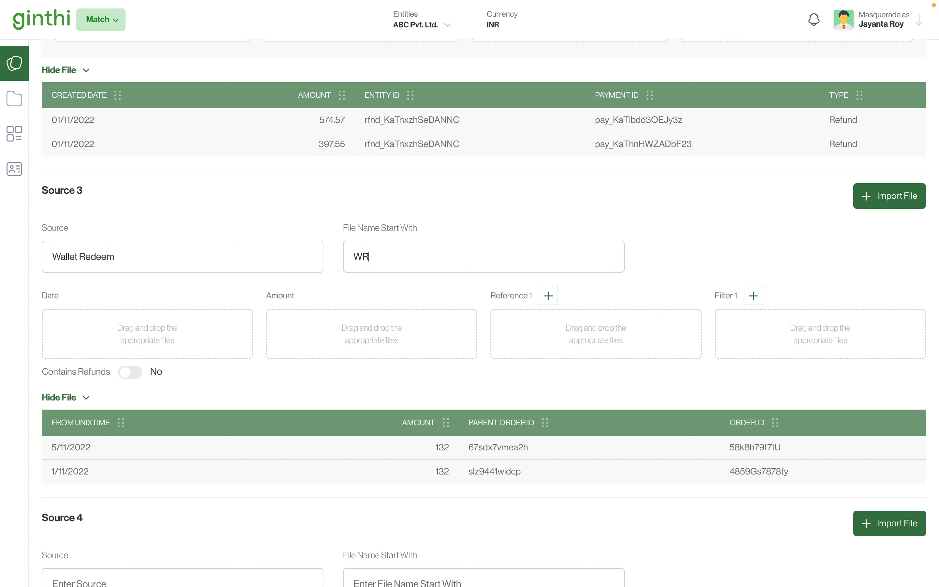
Map Source 3's From Unixtime to Date, Amount to Amount, Parent Order ID to Reference 1 and Order ID to an added Reference 2.
{"action": "left_click_drag", "start_coordinate": [80, 424], "coordinate": [96, 330]}
{"action": "left_click_drag", "start_coordinate": [405, 417], "coordinate": [361, 338]}
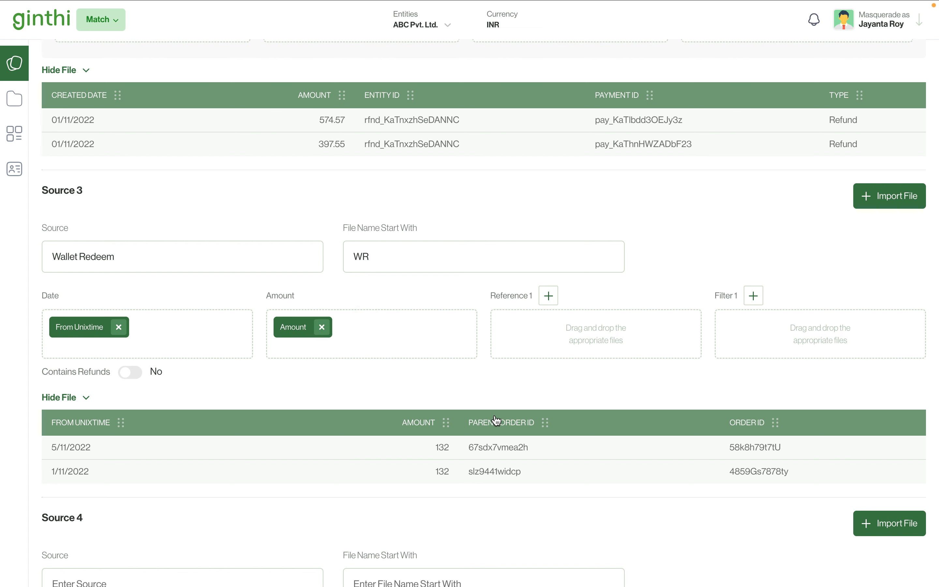
{"action": "left_click_drag", "start_coordinate": [490, 425], "coordinate": [539, 337]}
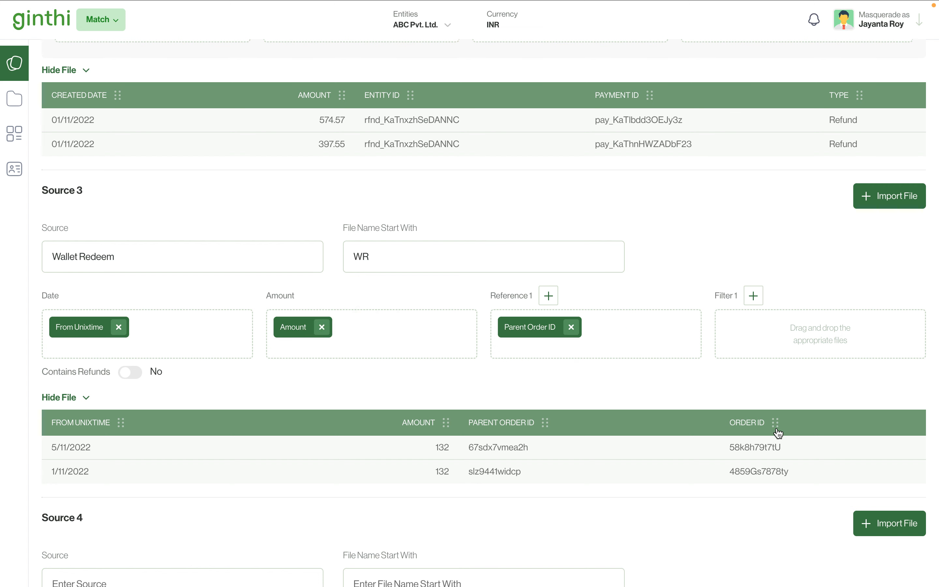
{"action": "left_click", "coordinate": [545, 298]}
{"action": "left_click_drag", "start_coordinate": [742, 429], "coordinate": [590, 353]}
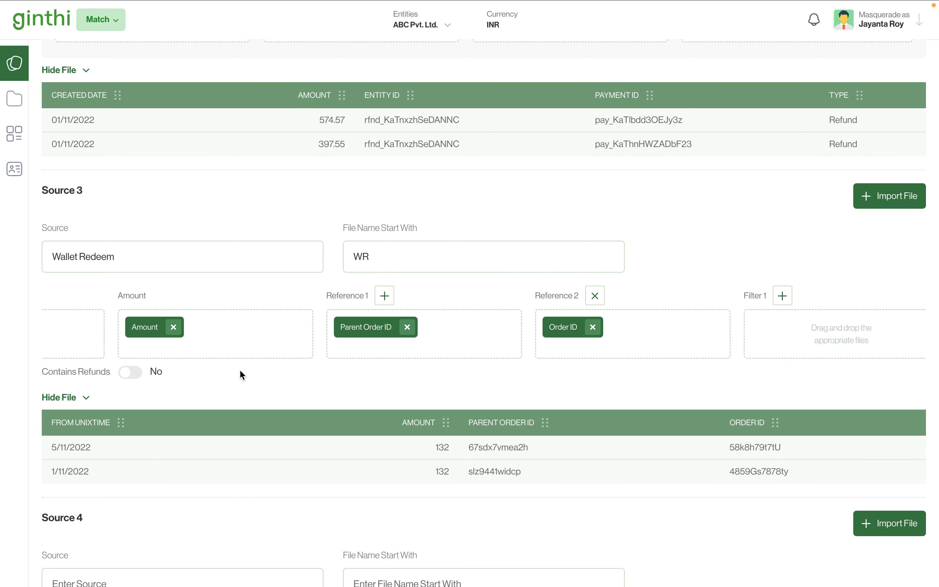
Import WL.xlsx for Source 4 and map its From Unixtime column to Date.
{"action": "scroll", "coordinate": [239, 369], "scroll_direction": "down", "scroll_amount": 5}
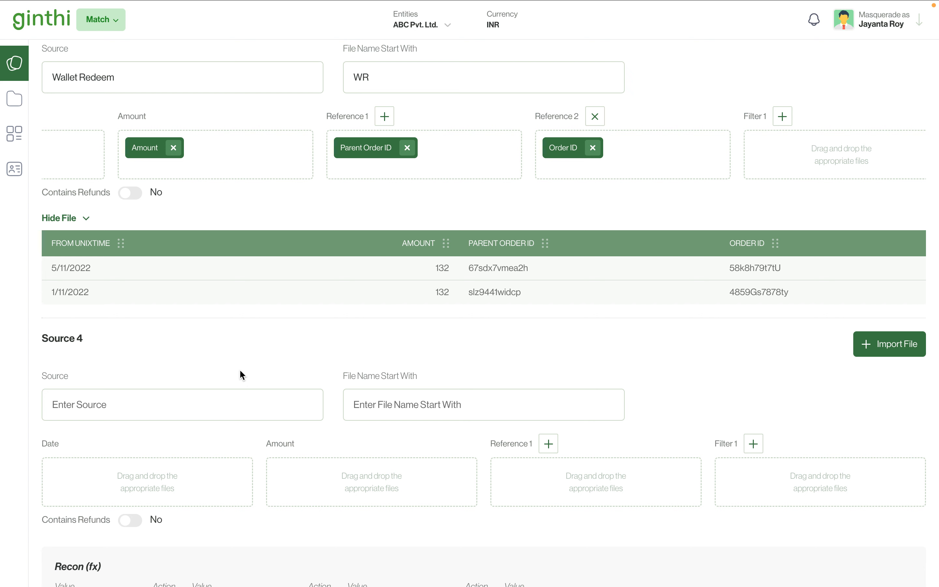
{"action": "left_click", "coordinate": [862, 351]}
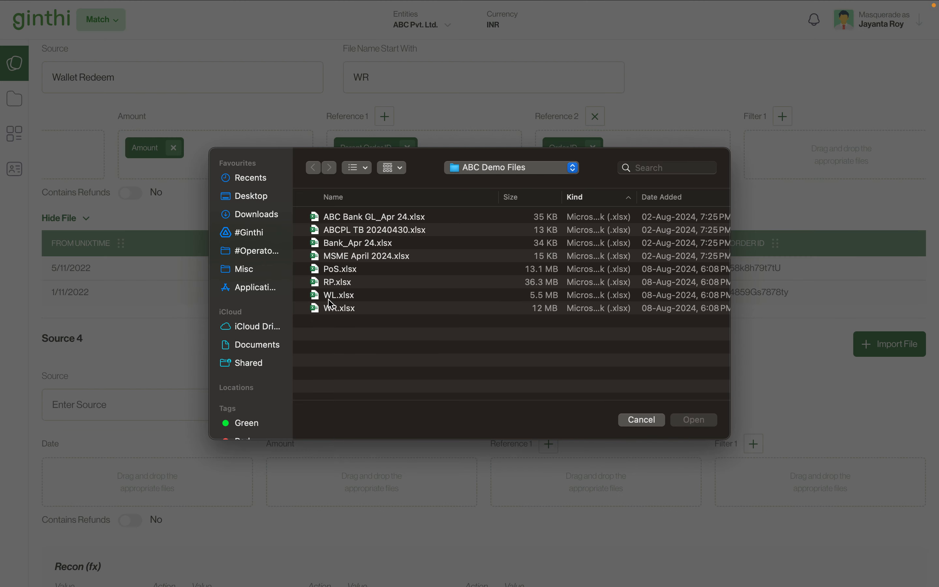
{"action": "double_click", "coordinate": [330, 297]}
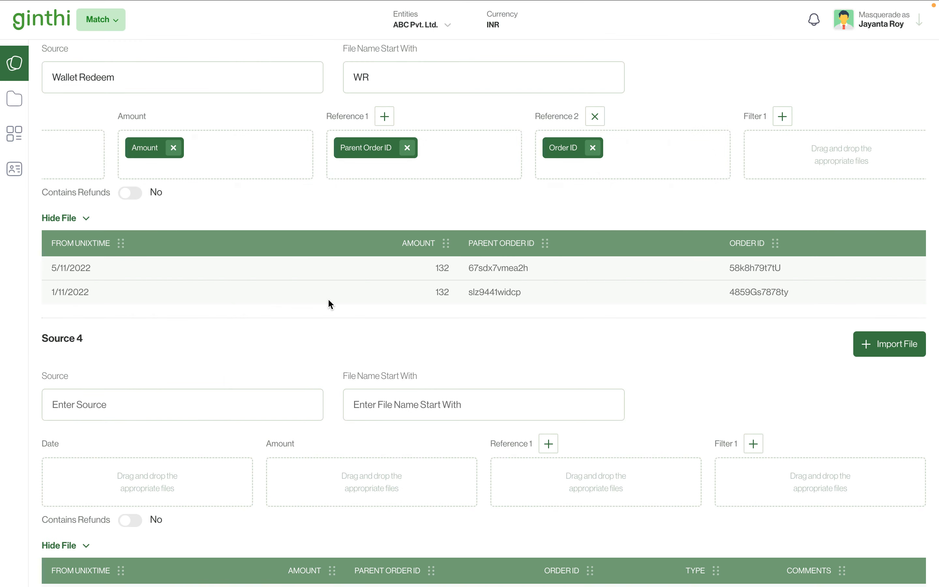
{"action": "scroll", "coordinate": [264, 338], "scroll_direction": "down", "scroll_amount": 4}
{"action": "left_click_drag", "start_coordinate": [88, 434], "coordinate": [96, 352]}
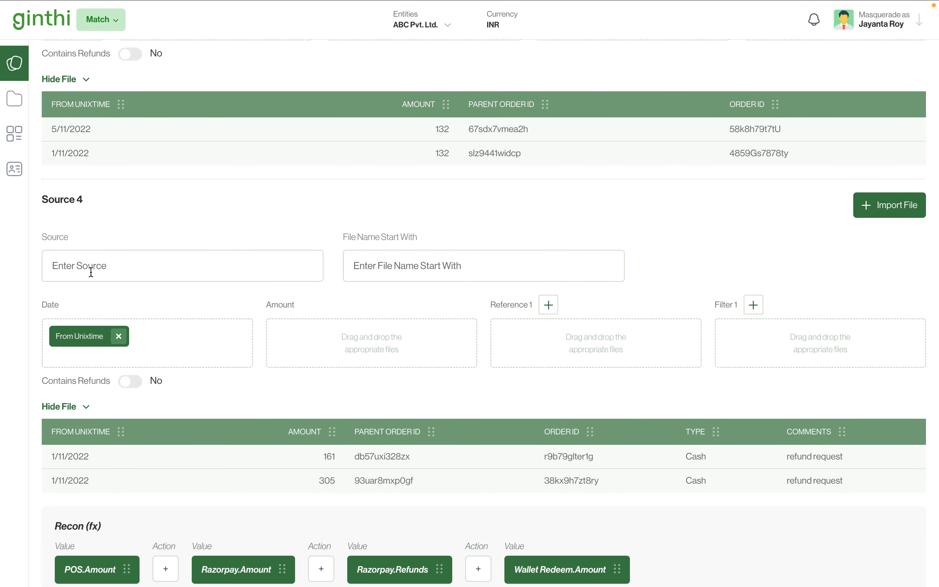
Set Source 4's name to Wallet Load and its file name start to WL.
{"action": "type", "text": "Wallet loa"}
{"action": "key", "text": "BackSpace"}
{"action": "key", "text": "BackSpace"}
{"action": "key", "text": "BackSpace"}
{"action": "type", "text": "Load"}
{"action": "left_click", "coordinate": [385, 264]}
{"action": "type", "text": "WL"}
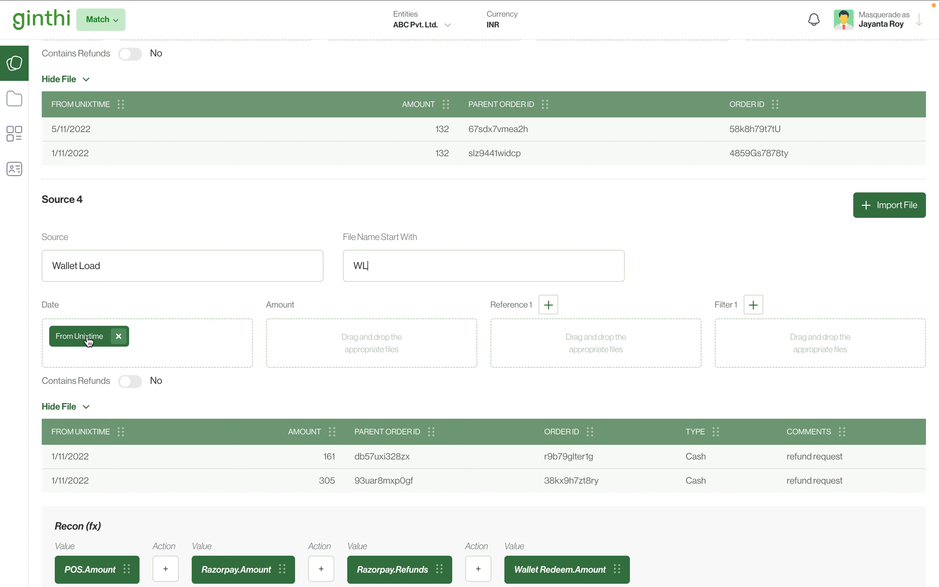
Map Source 4's Amount, Parent Order ID as Reference 1 and Order ID as an added Reference 2, with a filter of Type equals Cash.
{"action": "left_click_drag", "start_coordinate": [303, 432], "coordinate": [311, 355]}
{"action": "left_click_drag", "start_coordinate": [384, 432], "coordinate": [535, 343]}
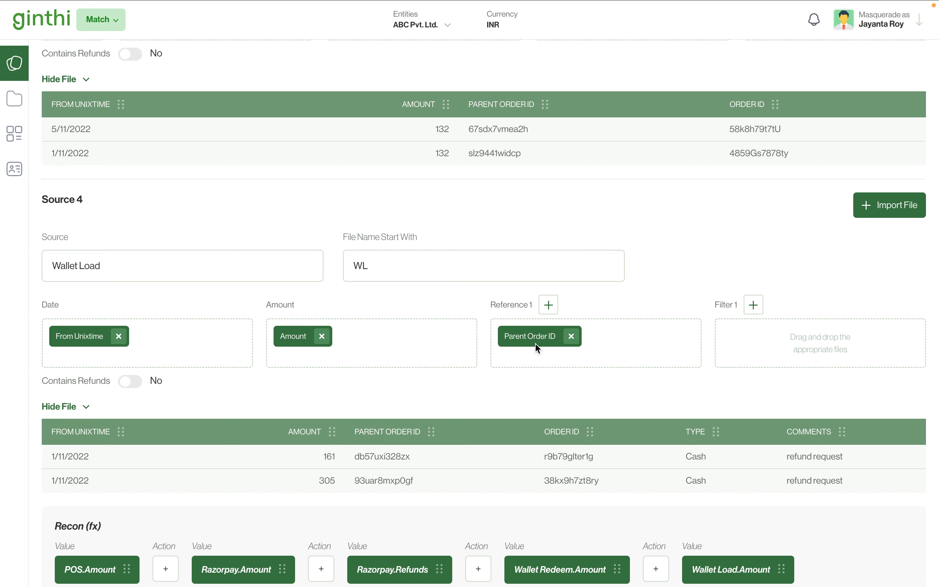
{"action": "left_click_drag", "start_coordinate": [562, 432], "coordinate": [564, 349]}
{"action": "left_click", "coordinate": [551, 307]}
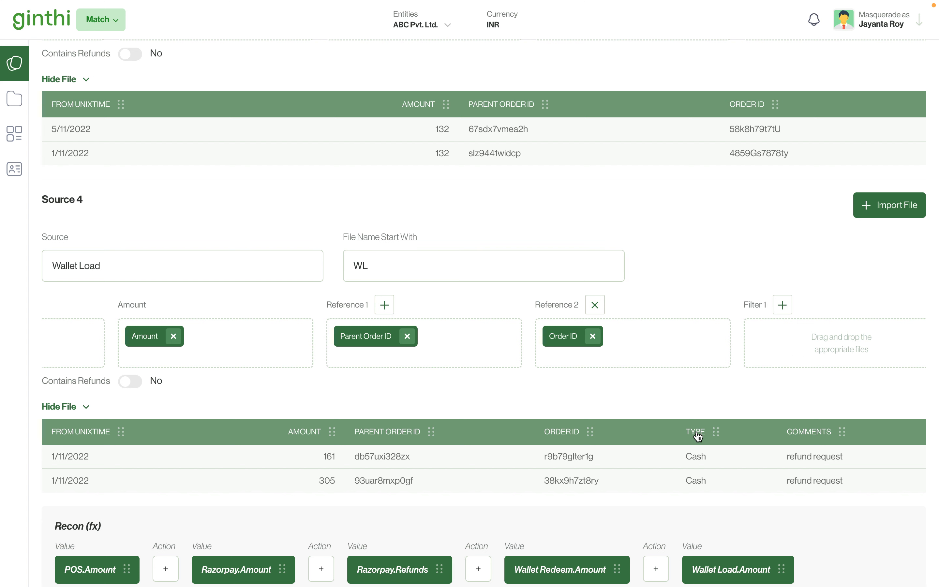
{"action": "left_click_drag", "start_coordinate": [695, 435], "coordinate": [788, 349]}
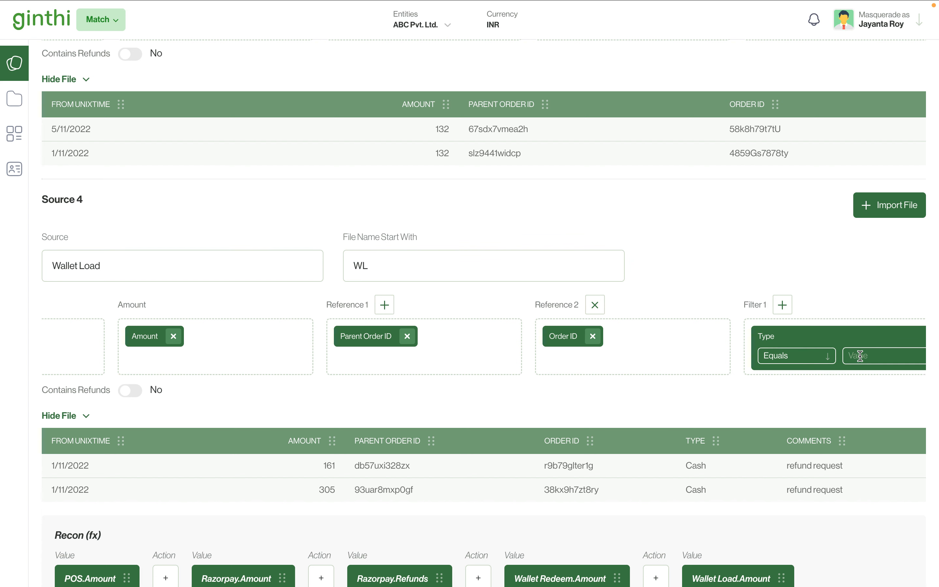
{"action": "type", "text": "Cash"}
Add a second filter to Source 4 so that Comments does not contain "Cashback, Wallet Referral Bonus".
{"action": "left_click", "coordinate": [782, 306]}
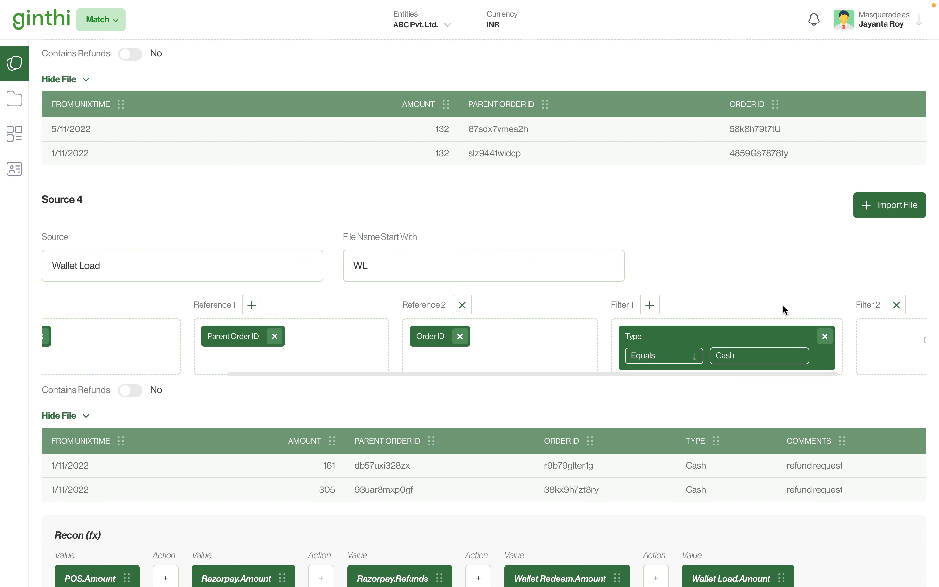
{"action": "left_click_drag", "start_coordinate": [805, 443], "coordinate": [880, 345]}
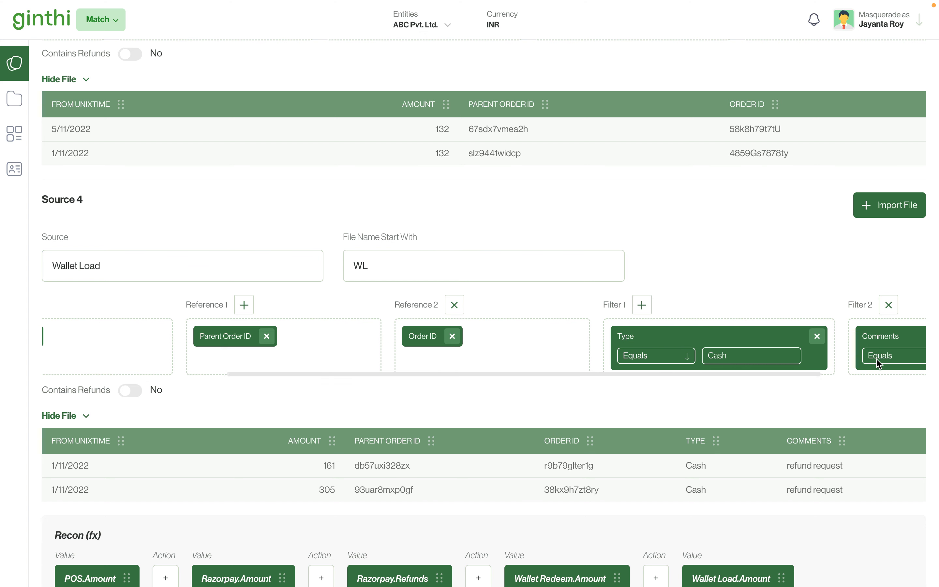
{"action": "scroll", "coordinate": [880, 361], "scroll_direction": "right", "scroll_amount": 3}
{"action": "left_click", "coordinate": [881, 357]}
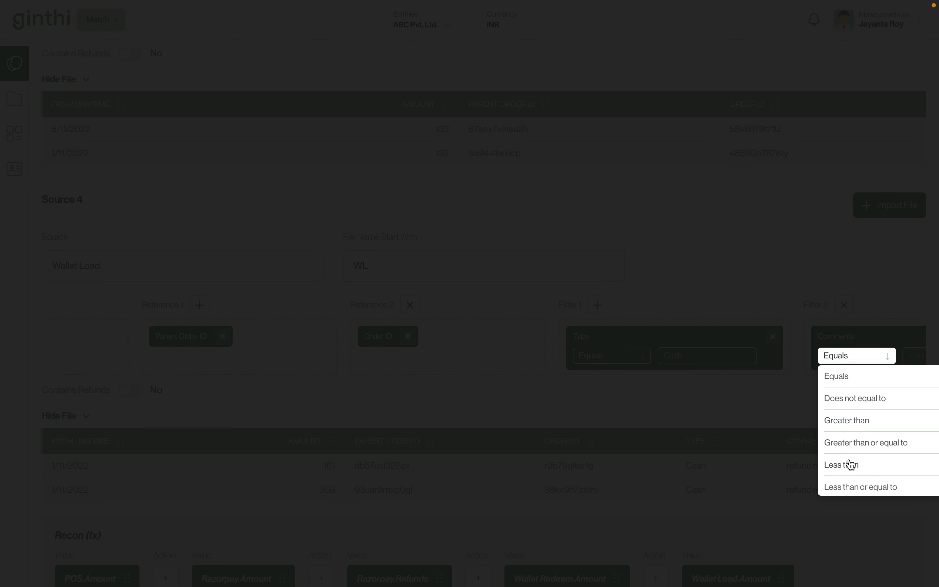
{"action": "scroll", "coordinate": [854, 413], "scroll_direction": "down", "scroll_amount": 5}
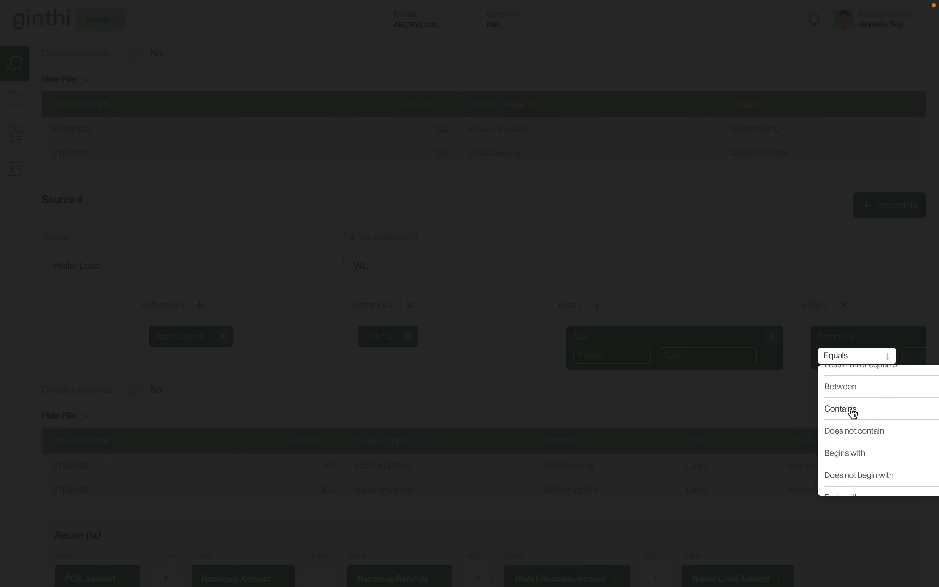
{"action": "left_click", "coordinate": [854, 432]}
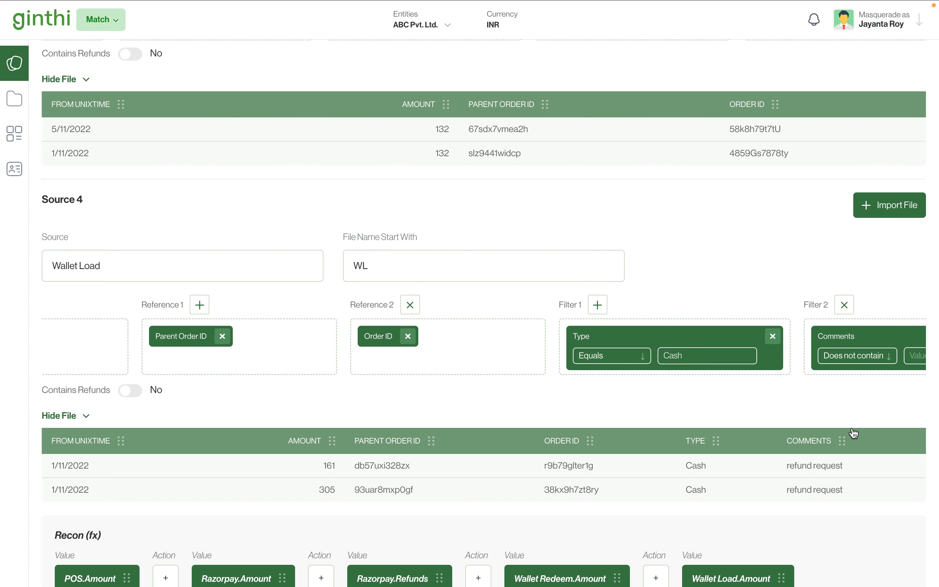
{"action": "left_click", "coordinate": [914, 355]}
{"action": "type", "text": "Cash"}
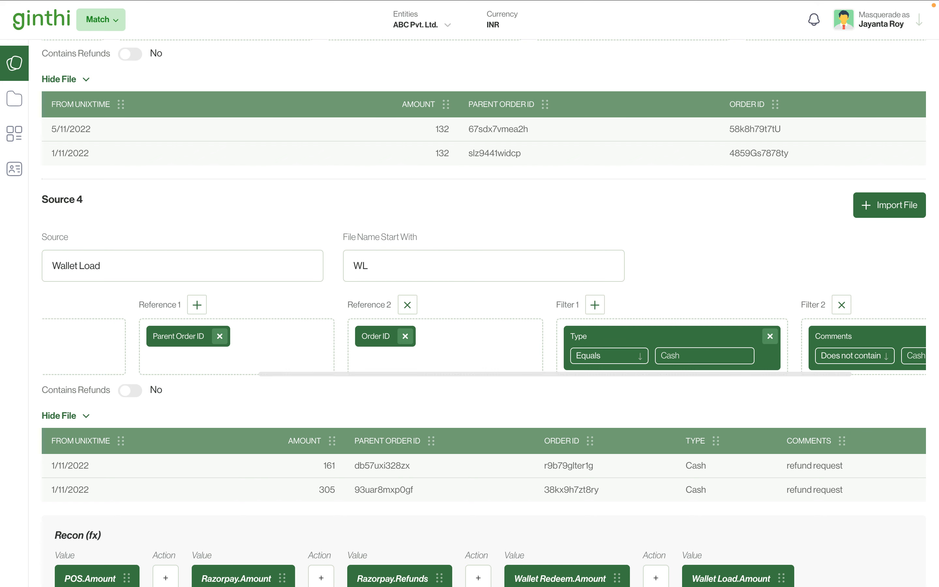
{"action": "type", "text": "back, Wallet"}
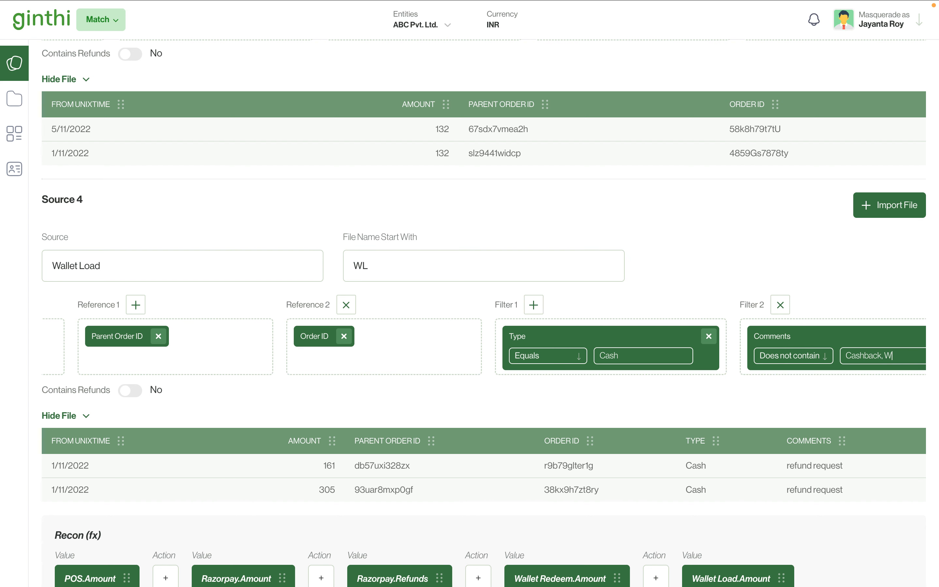
{"action": "type", "text": "efera"}
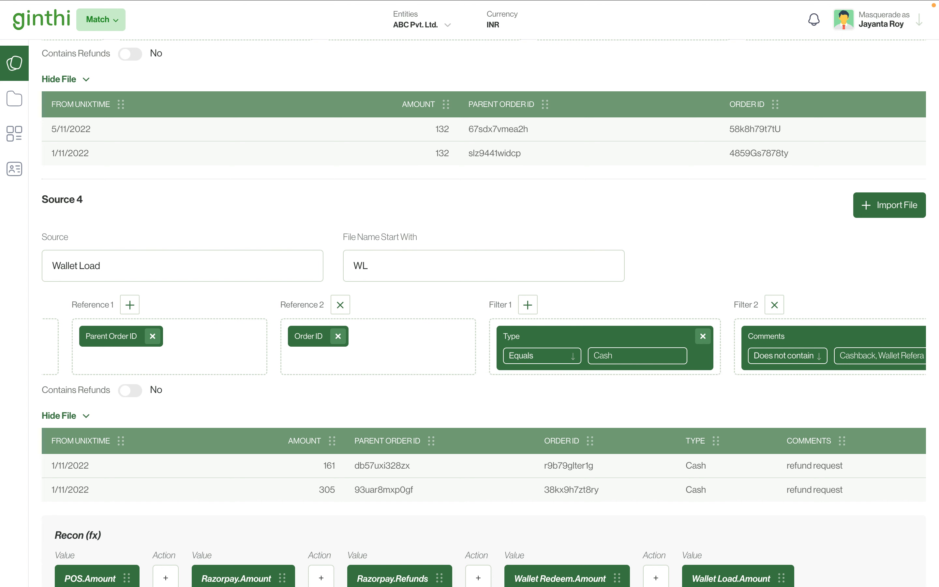
{"action": "key", "text": "BackSpace"}
{"action": "type", "text": "ral"}
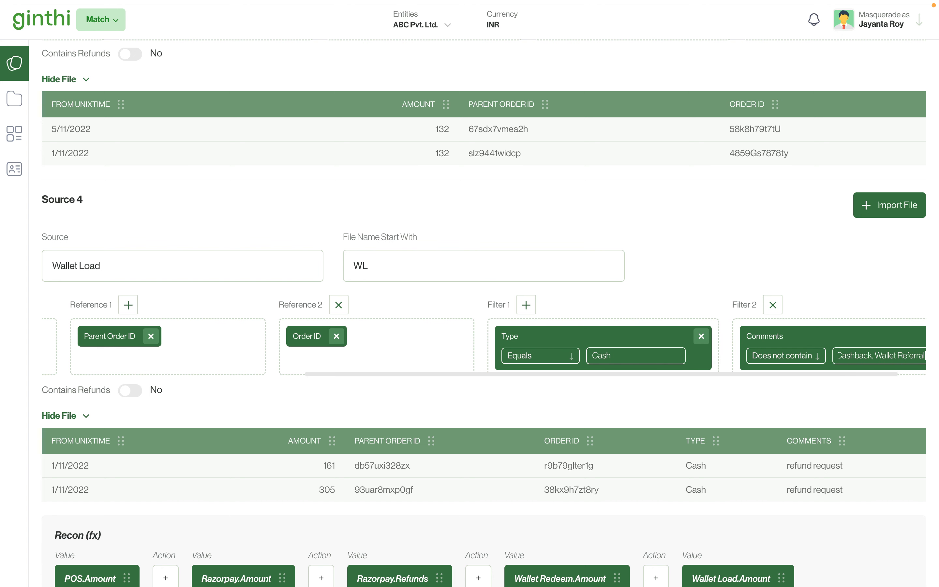
{"action": "type", "text": "al Bonus"}
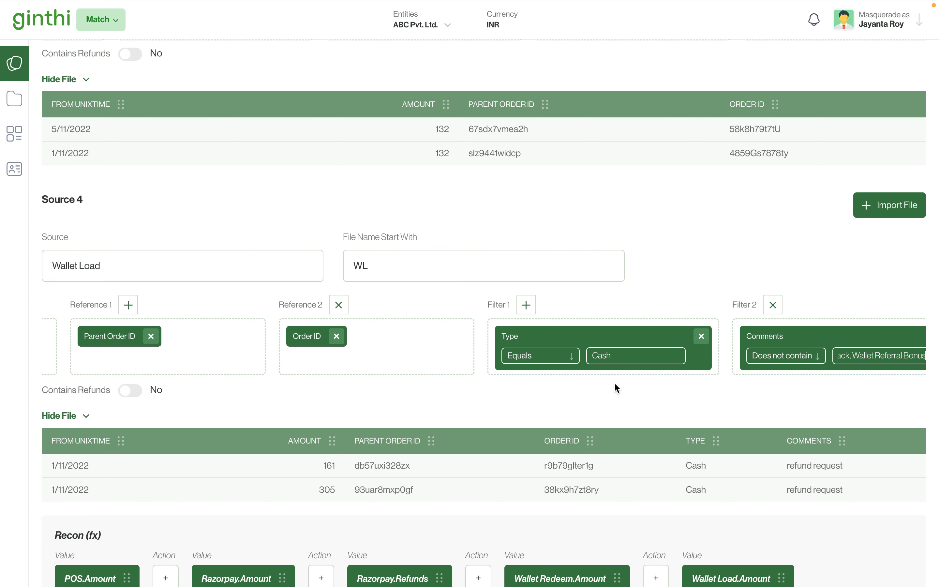
Rearrange the Recon formula and its operators to Razorpay.Amount - Razorpay.Refunds - POS.Amount - Wallet Redeem.Amount + Wallet Load.Amount.
{"action": "scroll", "coordinate": [614, 382], "scroll_direction": "down", "scroll_amount": 3}
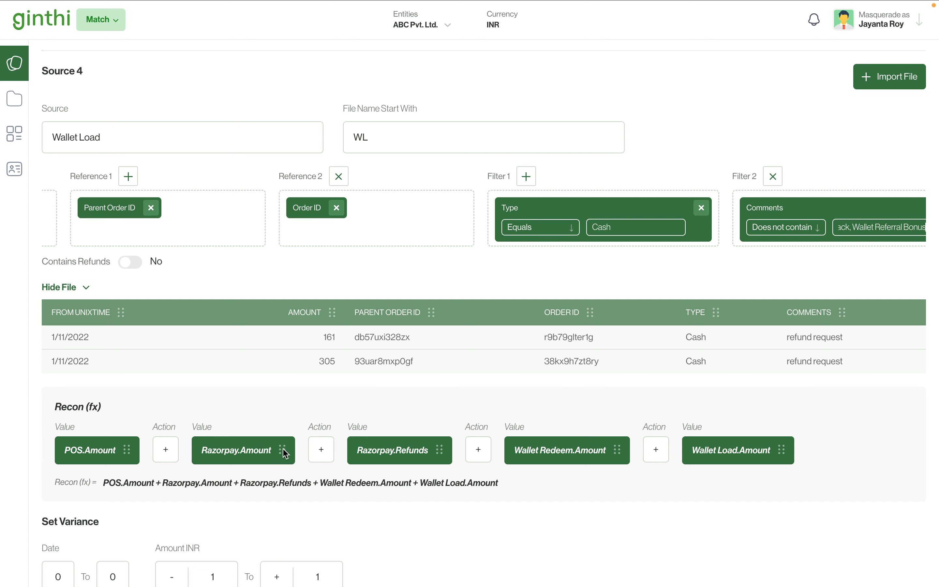
{"action": "left_click_drag", "start_coordinate": [282, 450], "coordinate": [435, 450]}
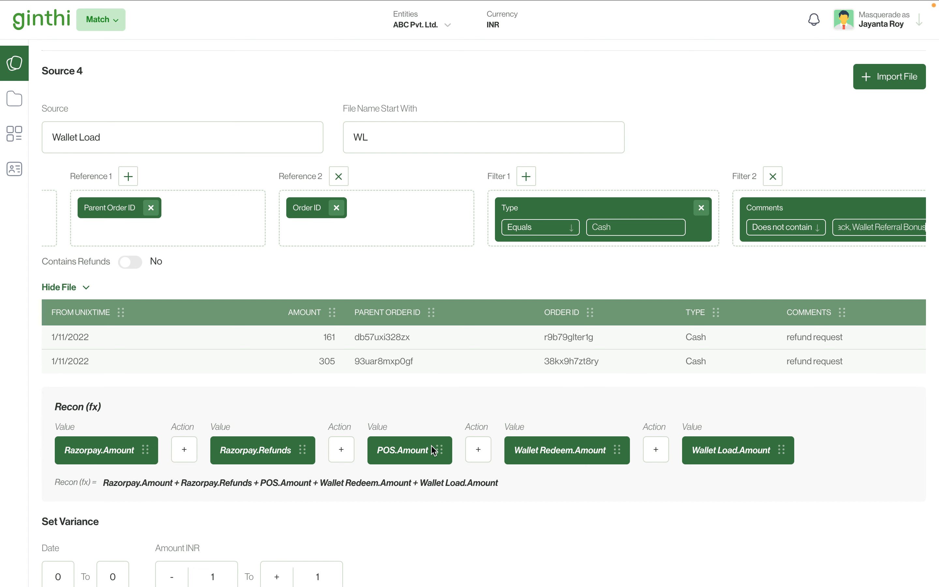
{"action": "left_click", "coordinate": [185, 450]}
{"action": "key", "text": "BackSpace"}
{"action": "type", "text": "-"}
{"action": "left_click", "coordinate": [341, 447]}
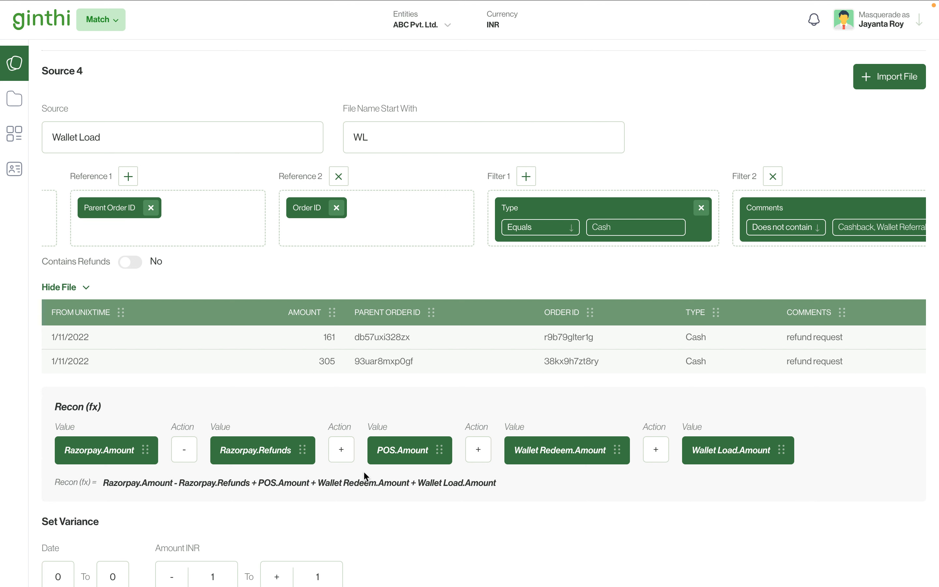
{"action": "key", "text": "BackSpace"}
{"action": "type", "text": "-"}
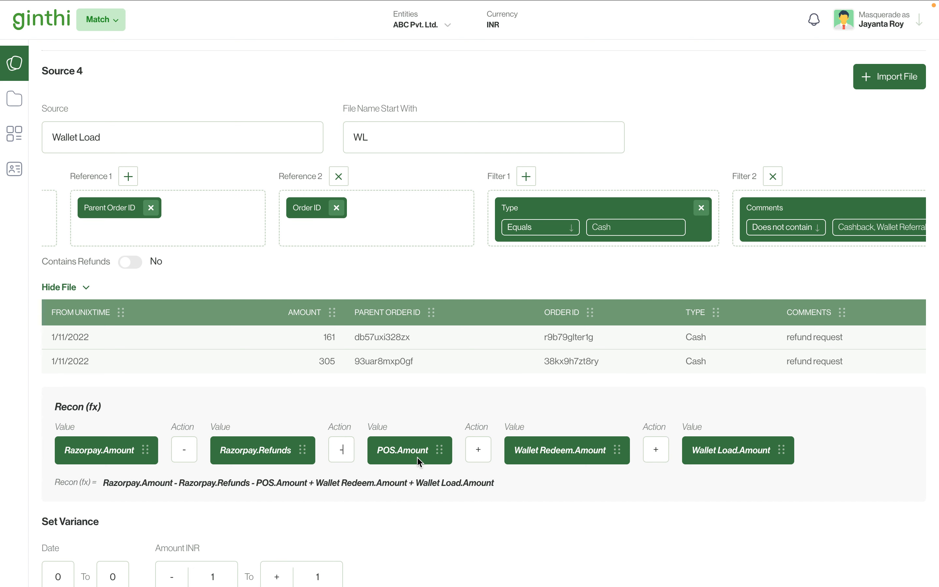
{"action": "left_click", "coordinate": [484, 451]}
{"action": "key", "text": "BackSpace"}
{"action": "type", "text": "-"}
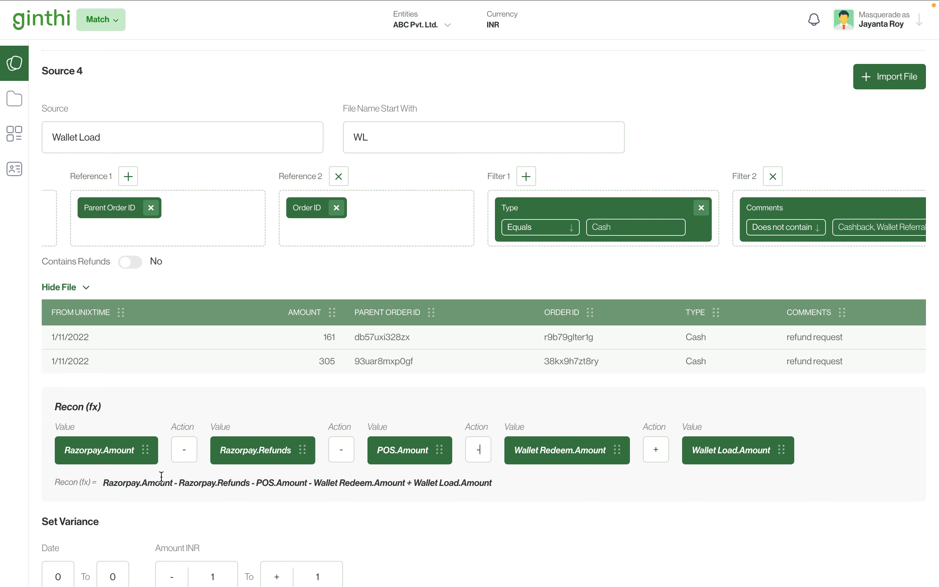
Run the reconciliation and review the Pos - Razorpay matched items and transaction summary.
{"action": "scroll", "coordinate": [507, 491], "scroll_direction": "down", "scroll_amount": 2}
{"action": "scroll", "coordinate": [505, 485], "scroll_direction": "down", "scroll_amount": 1}
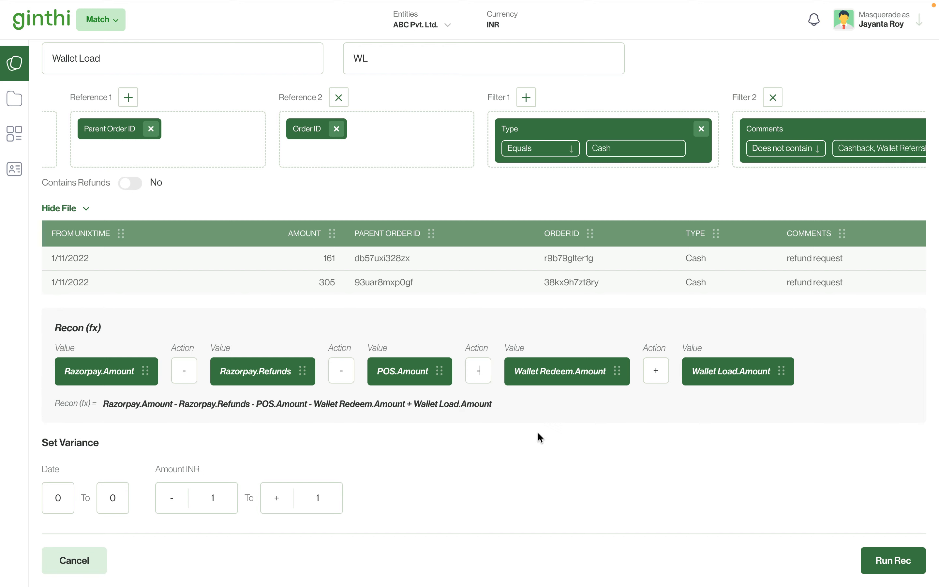
{"action": "left_click", "coordinate": [892, 559]}
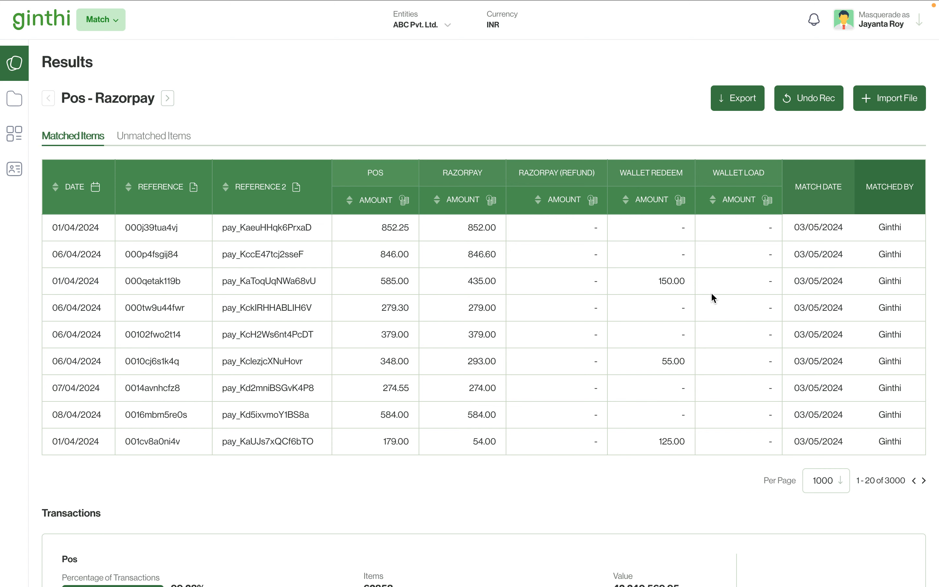
{"action": "scroll", "coordinate": [711, 292], "scroll_direction": "down", "scroll_amount": 7}
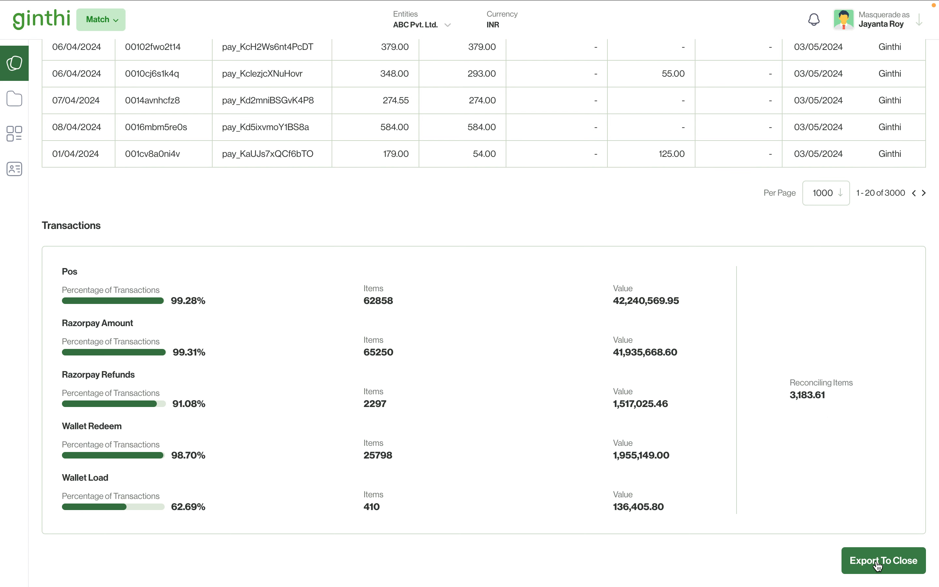
{"action": "scroll", "coordinate": [436, 377], "scroll_direction": "up", "scroll_amount": 7}
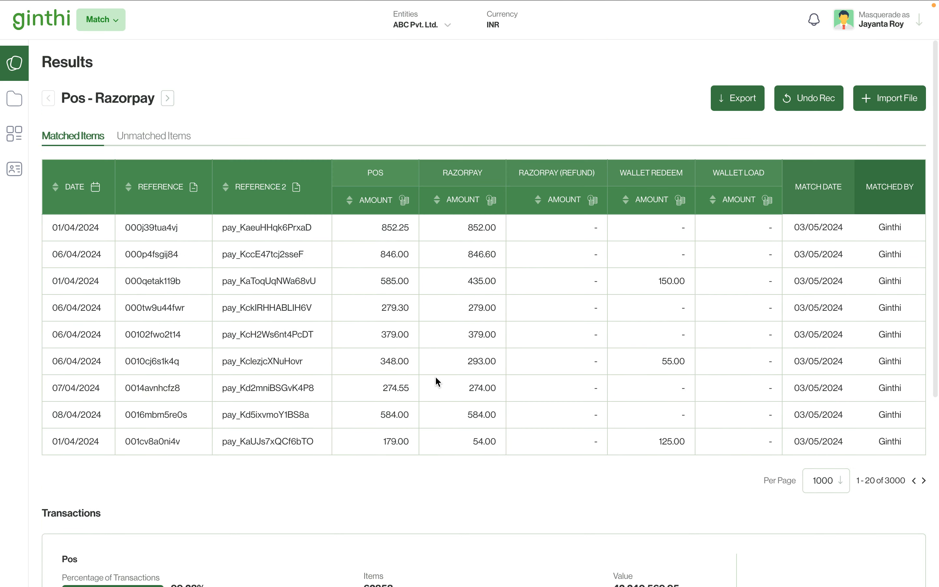
Return to the match groups and view the ABC - Customer group's matched items and transaction summary.
{"action": "left_click", "coordinate": [20, 71]}
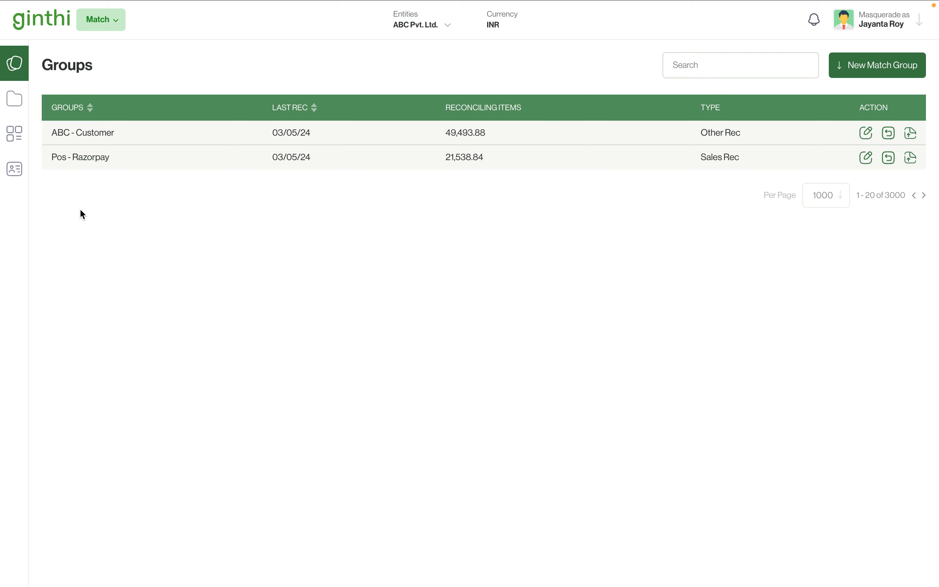
{"action": "left_click", "coordinate": [93, 138]}
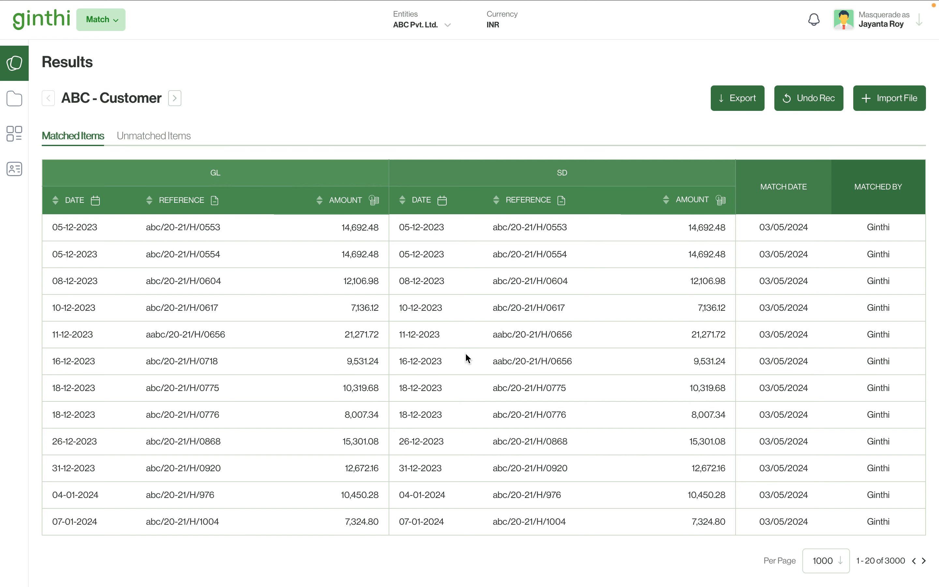
{"action": "scroll", "coordinate": [465, 351], "scroll_direction": "down", "scroll_amount": 5}
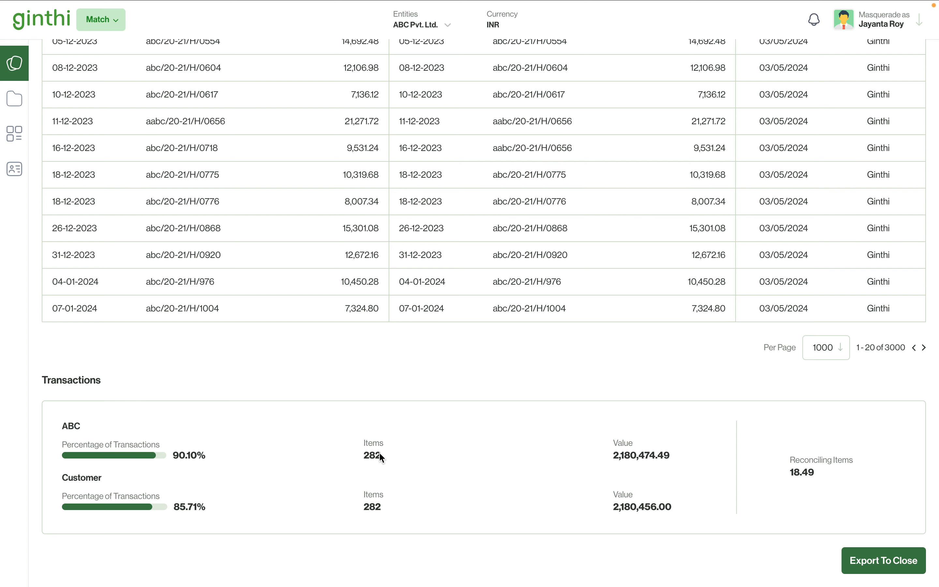
View the unmatched ABC - Customer items and match the GL and SD entries with reference GL/20-21/H/0657.
{"action": "scroll", "coordinate": [379, 452], "scroll_direction": "up", "scroll_amount": 5}
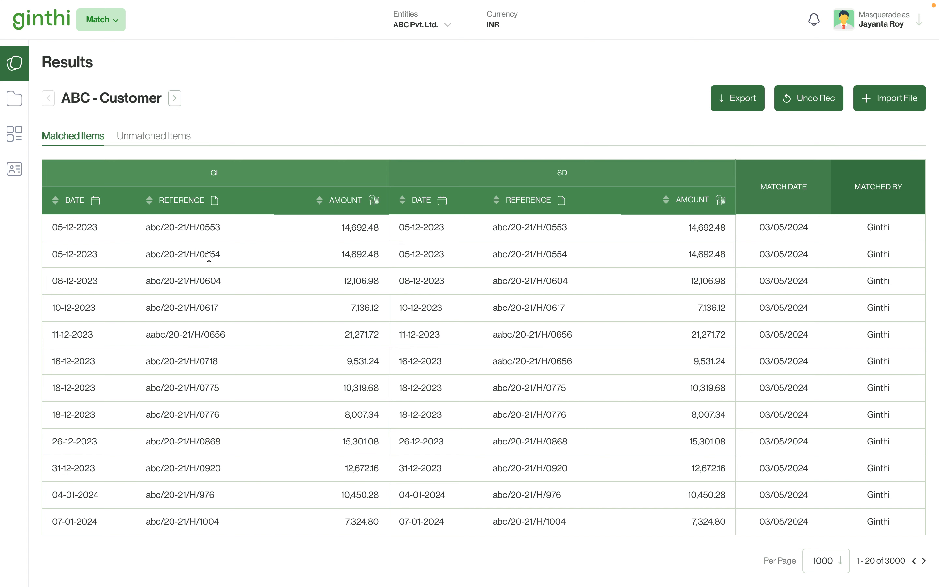
{"action": "left_click", "coordinate": [172, 142]}
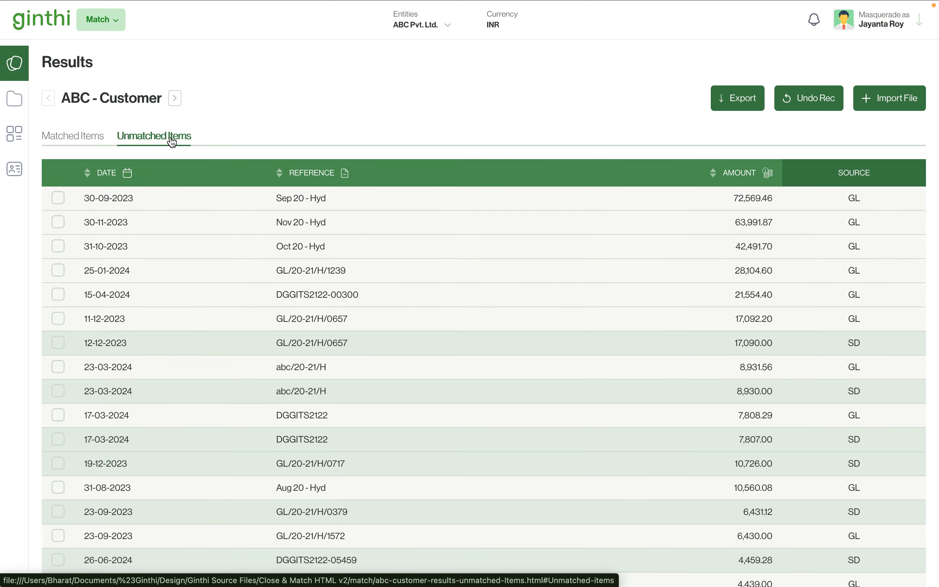
{"action": "scroll", "coordinate": [403, 236], "scroll_direction": "down", "scroll_amount": 3}
{"action": "scroll", "coordinate": [403, 236], "scroll_direction": "up", "scroll_amount": 3}
{"action": "scroll", "coordinate": [403, 236], "scroll_direction": "down", "scroll_amount": 3}
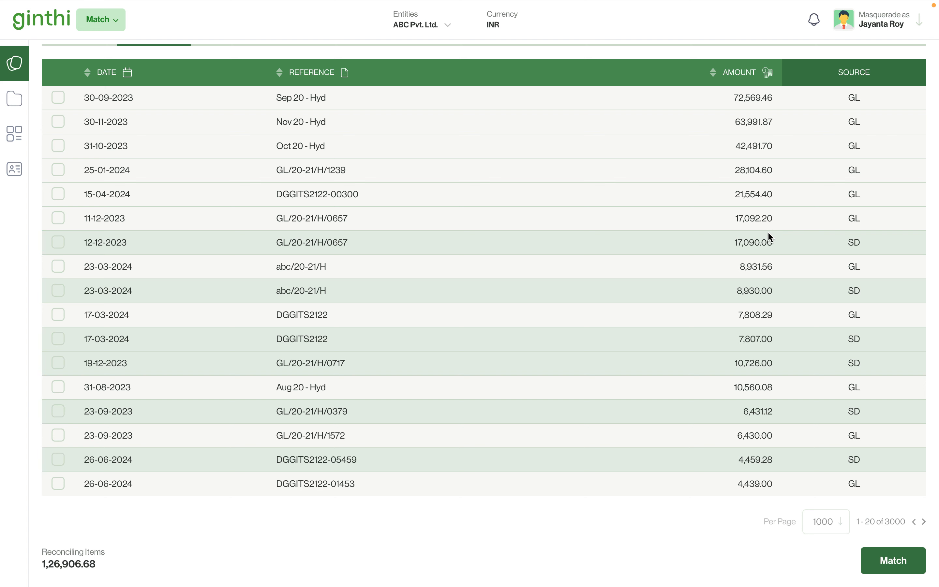
{"action": "left_click", "coordinate": [58, 218]}
{"action": "left_click", "coordinate": [59, 242]}
{"action": "left_click", "coordinate": [893, 562]}
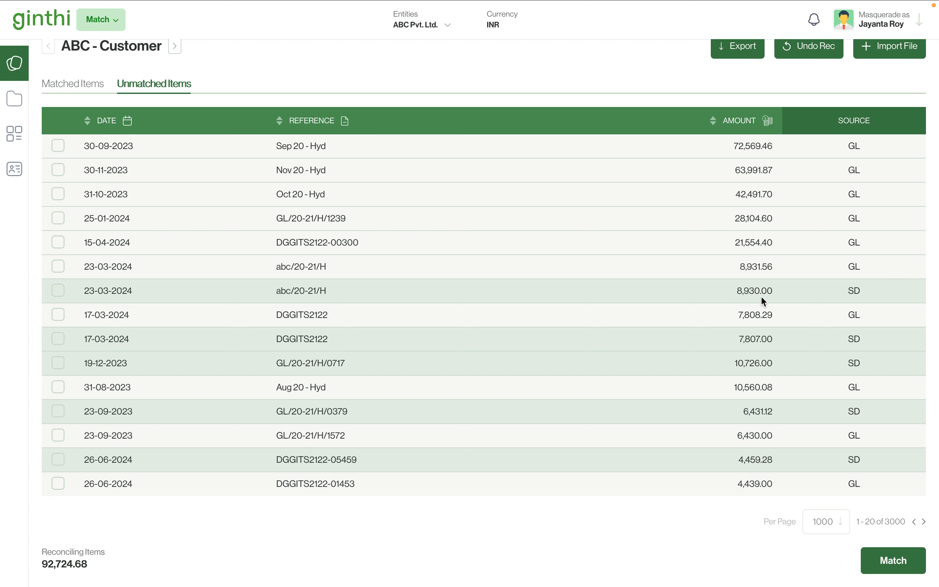
Match the 23-03-2024 GL and SD entries for abc/20-21/H and the 17-03-2024 GL and SD entries for DGGITS2122.
{"action": "left_click", "coordinate": [58, 267]}
{"action": "left_click", "coordinate": [59, 291]}
{"action": "left_click", "coordinate": [890, 557]}
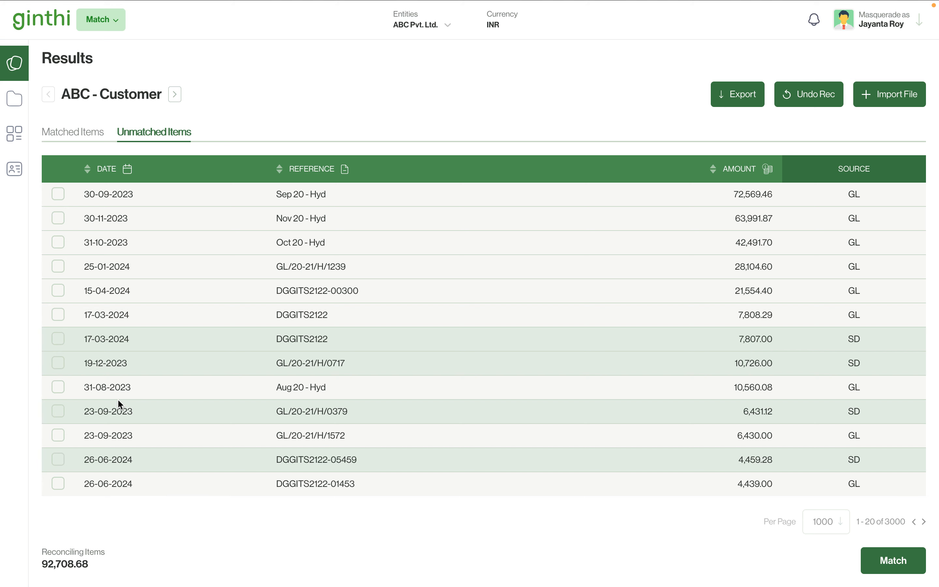
{"action": "left_click", "coordinate": [58, 314]}
{"action": "left_click", "coordinate": [58, 339]}
{"action": "left_click", "coordinate": [892, 568]}
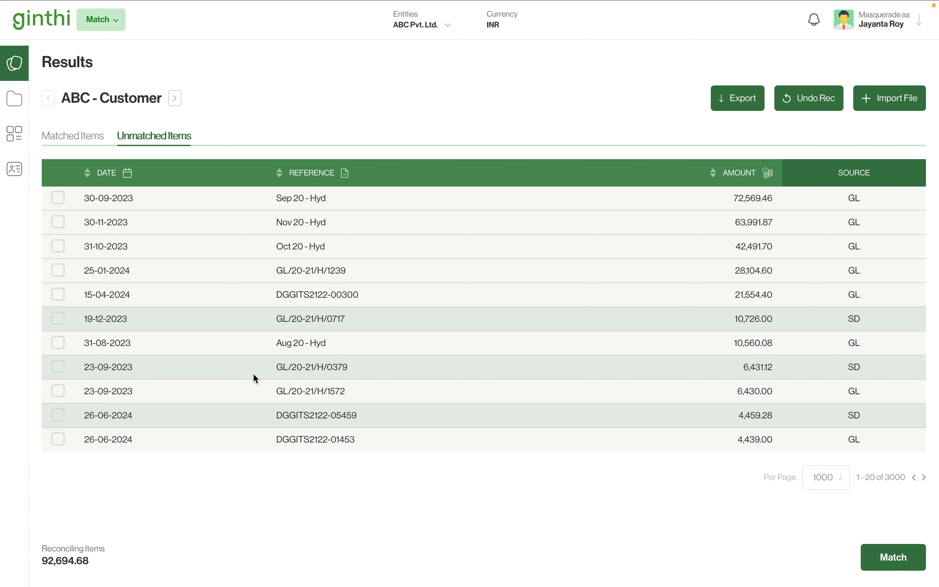
Match the 23-09-2023 SD entry GL/20-21/H/0379 with the 23-09-2023 GL entry GL/20-21/H/1572.
{"action": "left_click", "coordinate": [58, 367]}
{"action": "left_click", "coordinate": [58, 391]}
{"action": "left_click", "coordinate": [892, 562]}
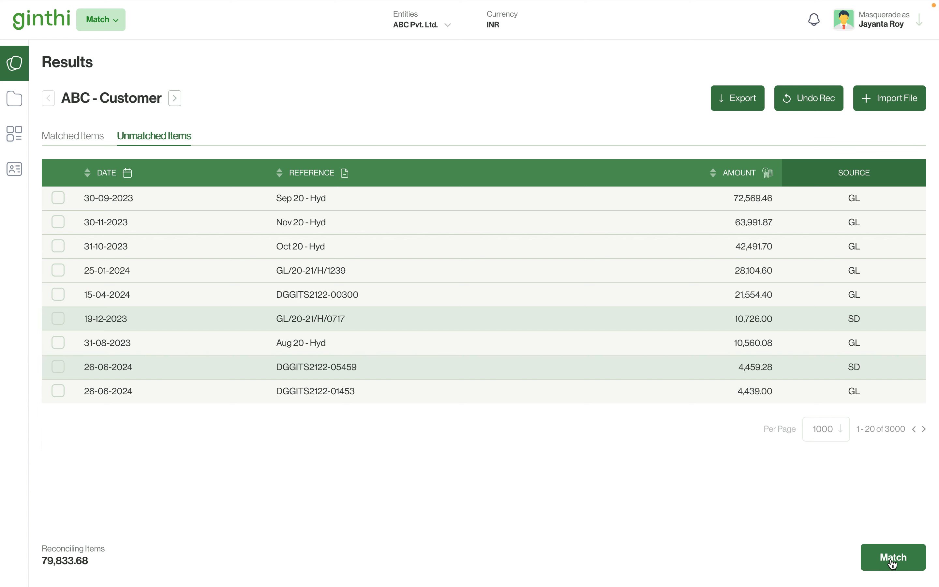
Review the updated ABC - Customer matched items and transaction summary, and return to the match groups.
{"action": "left_click", "coordinate": [77, 139]}
{"action": "scroll", "coordinate": [490, 345], "scroll_direction": "down", "scroll_amount": 5}
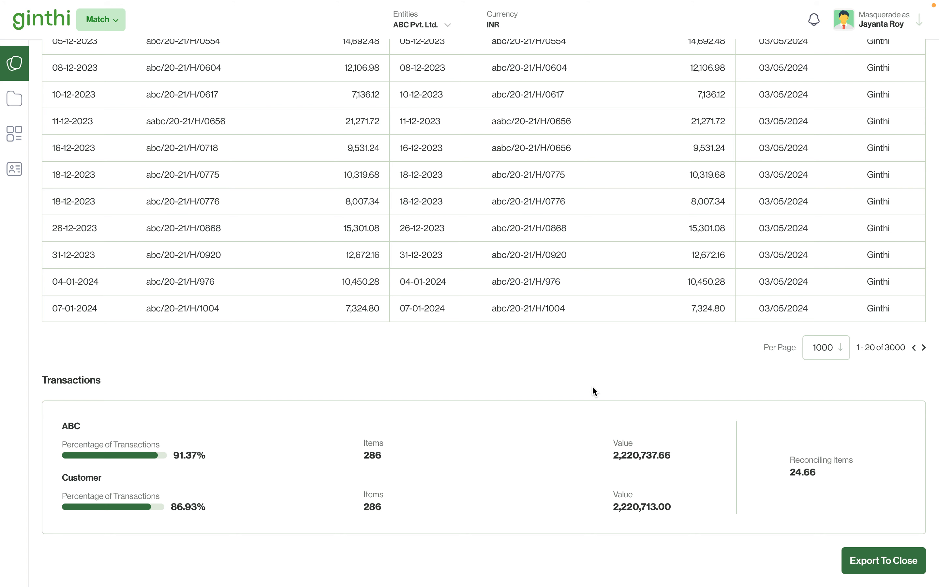
{"action": "scroll", "coordinate": [593, 390], "scroll_direction": "up", "scroll_amount": 5}
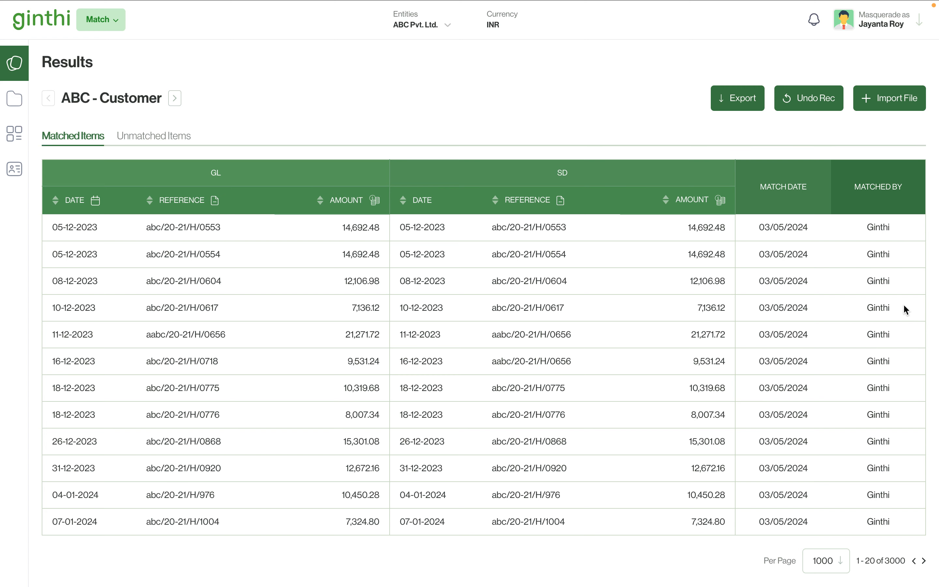
{"action": "scroll", "coordinate": [905, 307], "scroll_direction": "down", "scroll_amount": 5}
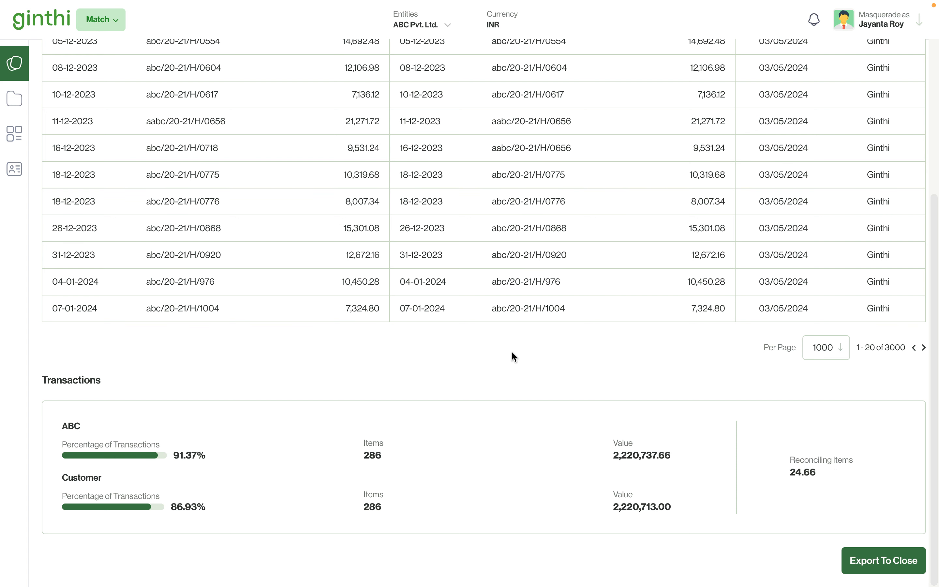
{"action": "scroll", "coordinate": [513, 355], "scroll_direction": "up", "scroll_amount": 5}
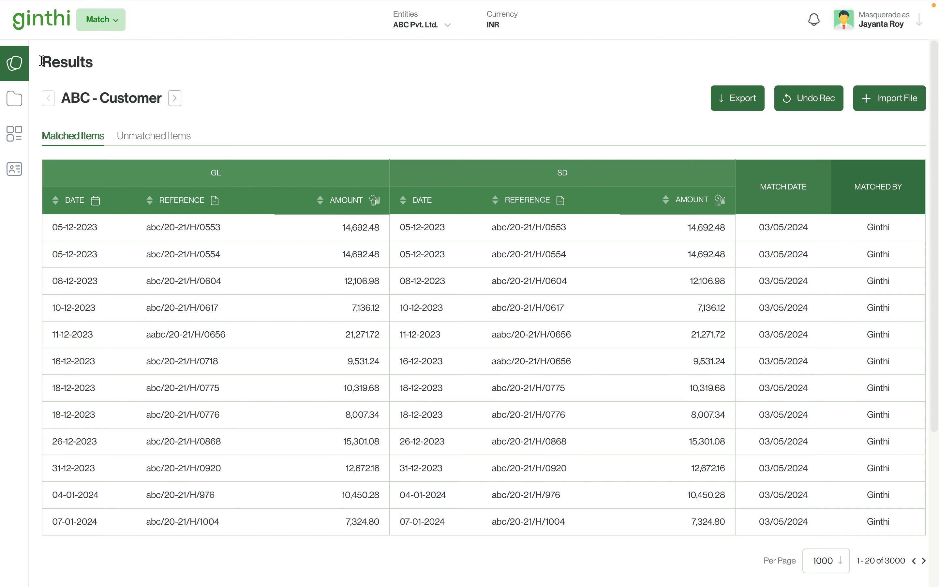
{"action": "left_click", "coordinate": [14, 63]}
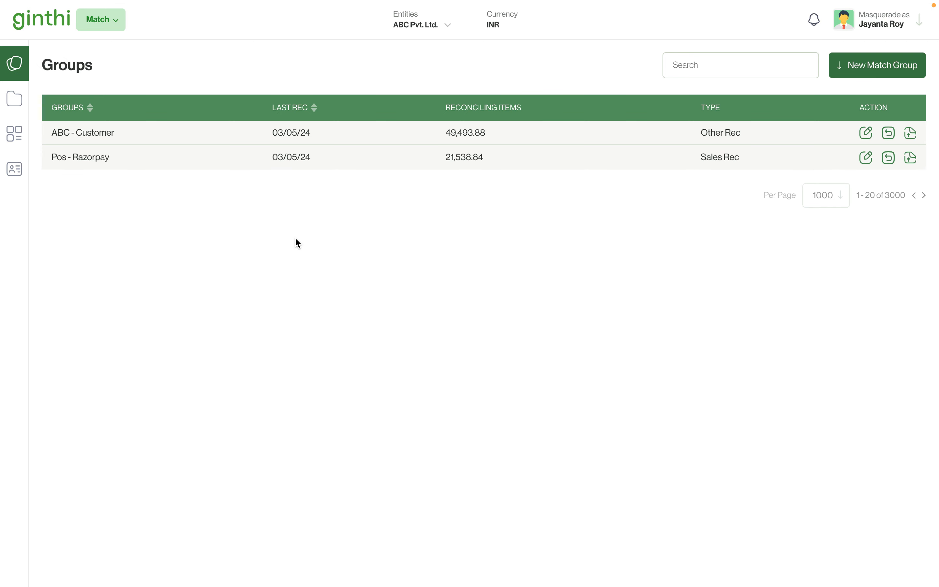
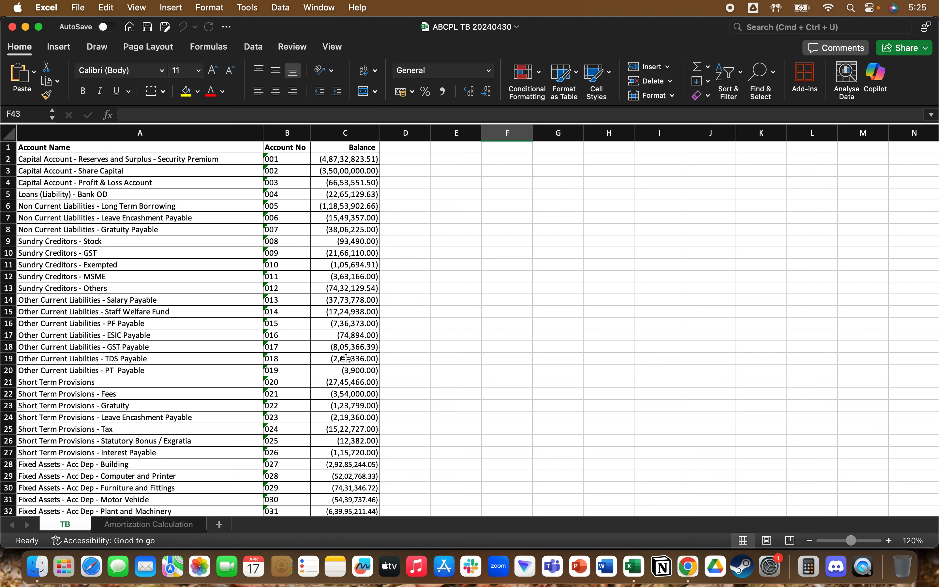
Review the account names, numbers and balances on the TB sheet of the ABCPL TB 20240430 workbook in Excel.
{"action": "scroll", "coordinate": [343, 372], "scroll_direction": "down", "scroll_amount": 10}
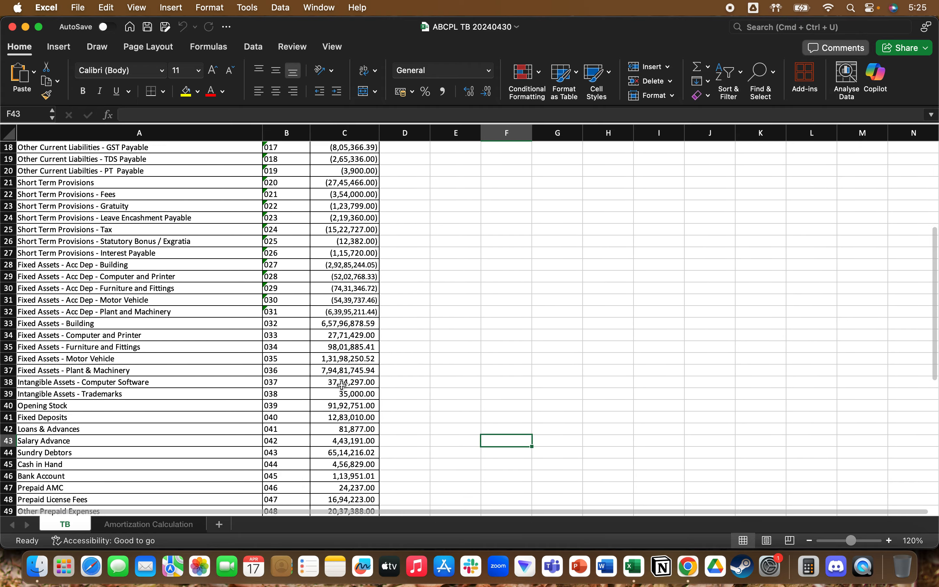
{"action": "scroll", "coordinate": [341, 385], "scroll_direction": "down", "scroll_amount": 4}
{"action": "scroll", "coordinate": [342, 384], "scroll_direction": "up", "scroll_amount": 4}
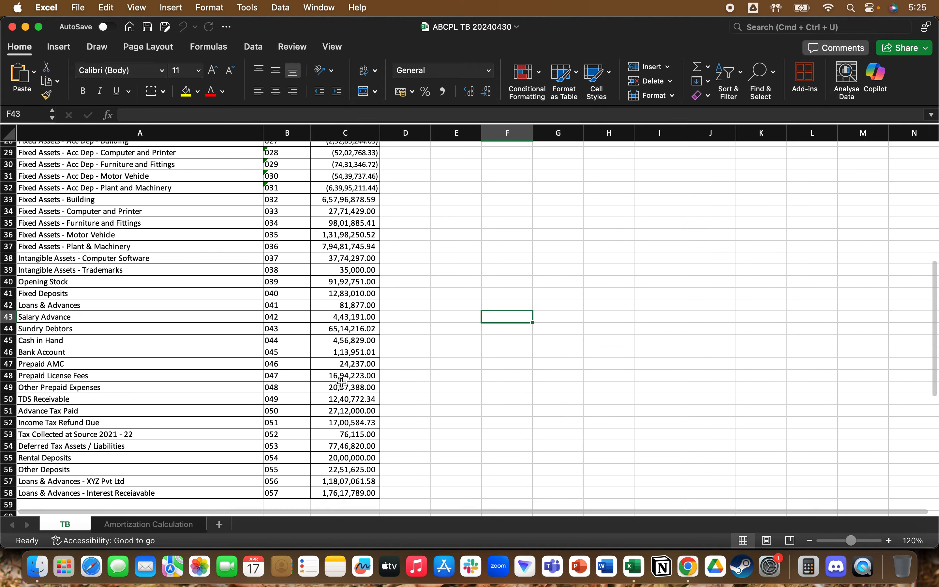
{"action": "scroll", "coordinate": [408, 342], "scroll_direction": "up", "scroll_amount": 10}
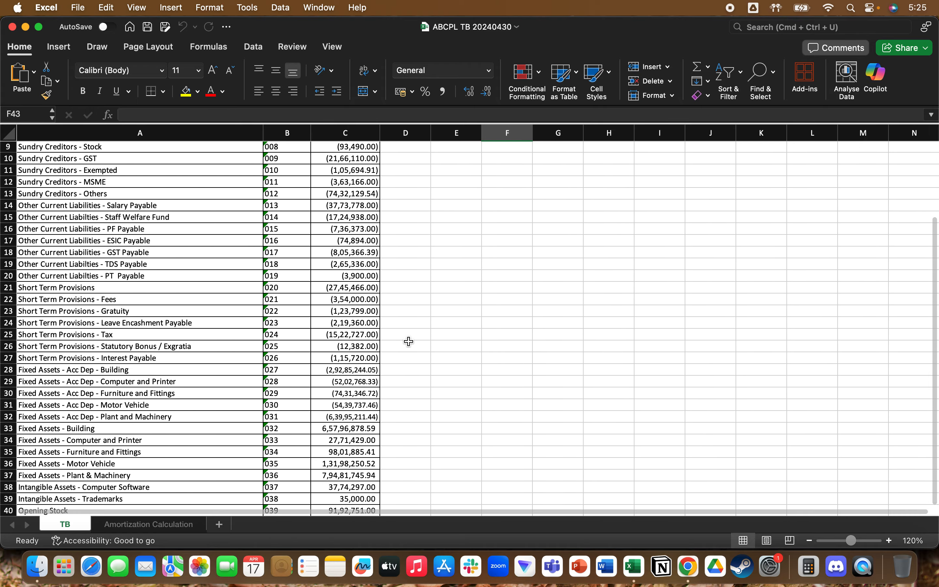
Switch to Ginthi Close in the browser and add the trial balance file ABCPL TB 20240430.xlsx for April 2024.
{"action": "left_click", "coordinate": [692, 574]}
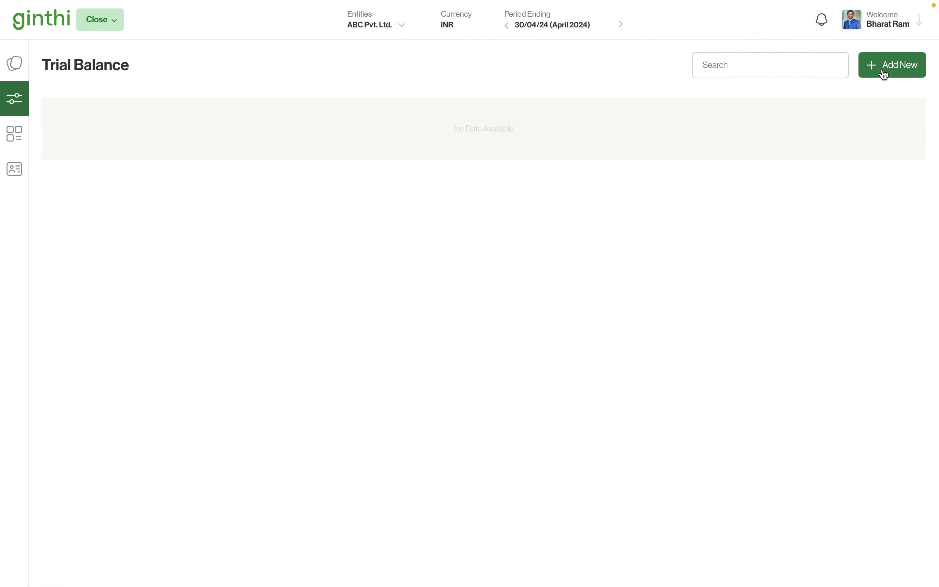
{"action": "left_click", "coordinate": [885, 74]}
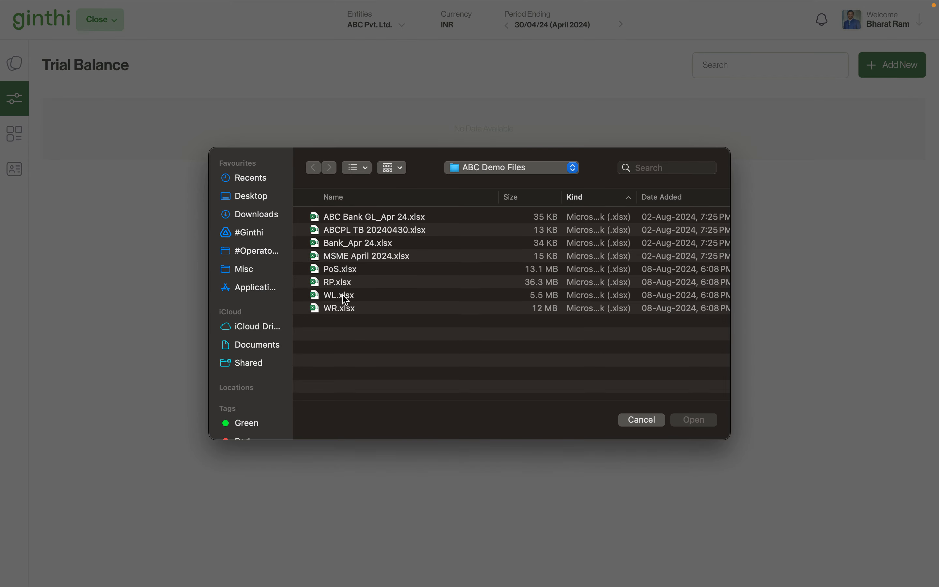
{"action": "double_click", "coordinate": [359, 230]}
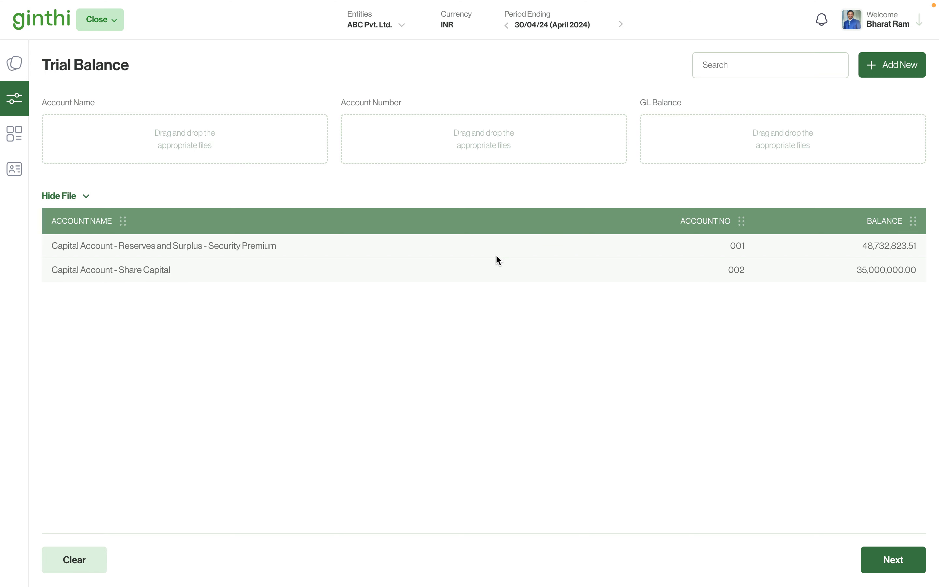
Map the file's Account Name, Account No and Balance columns to Account Name, Account Number and GL Balance, and proceed.
{"action": "left_click_drag", "start_coordinate": [91, 227], "coordinate": [110, 142]}
{"action": "left_click_drag", "start_coordinate": [697, 224], "coordinate": [498, 150]}
{"action": "left_click_drag", "start_coordinate": [899, 226], "coordinate": [785, 161]}
{"action": "left_click", "coordinate": [894, 559]}
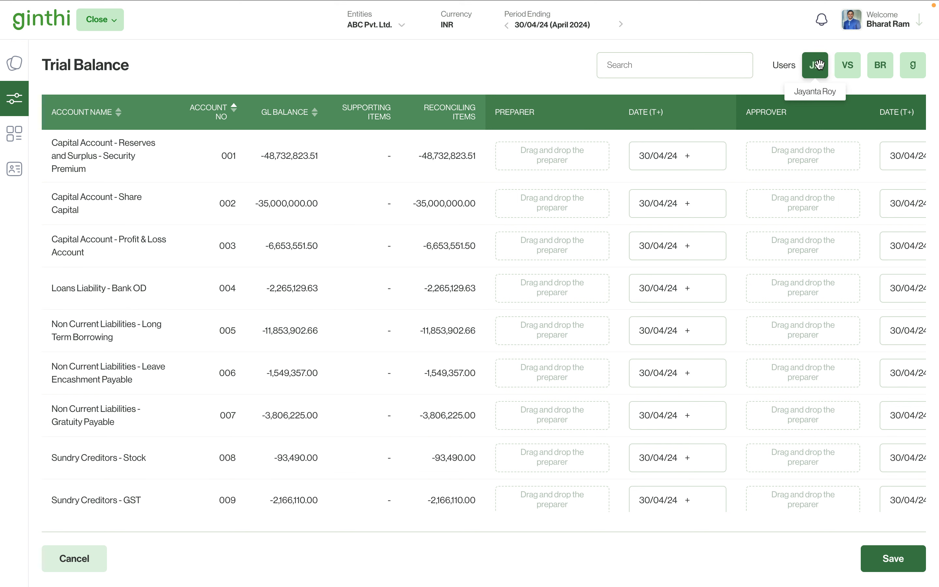
Assign user JR as preparer of Loans Liability - Bank OD with the date set to 30/04/24 + 3.
{"action": "left_click_drag", "start_coordinate": [815, 65], "coordinate": [522, 294]}
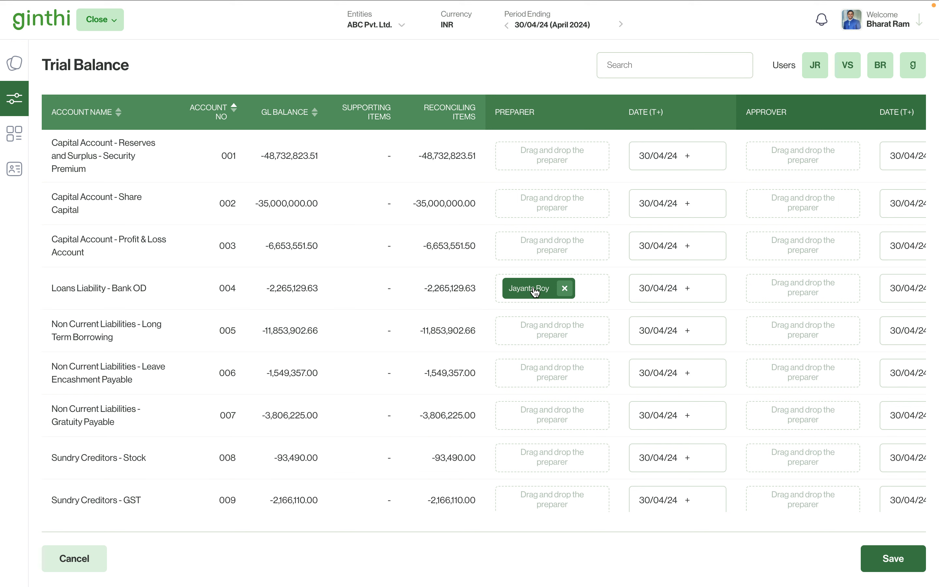
{"action": "left_click", "coordinate": [706, 290]}
{"action": "type", "text": "3"}
Assign user VS as approver of Loans Liability - Bank OD with the approval date set to 03/05/24 + 3.
{"action": "scroll", "coordinate": [709, 288], "scroll_direction": "right", "scroll_amount": 1}
{"action": "scroll", "coordinate": [709, 289], "scroll_direction": "right", "scroll_amount": 3}
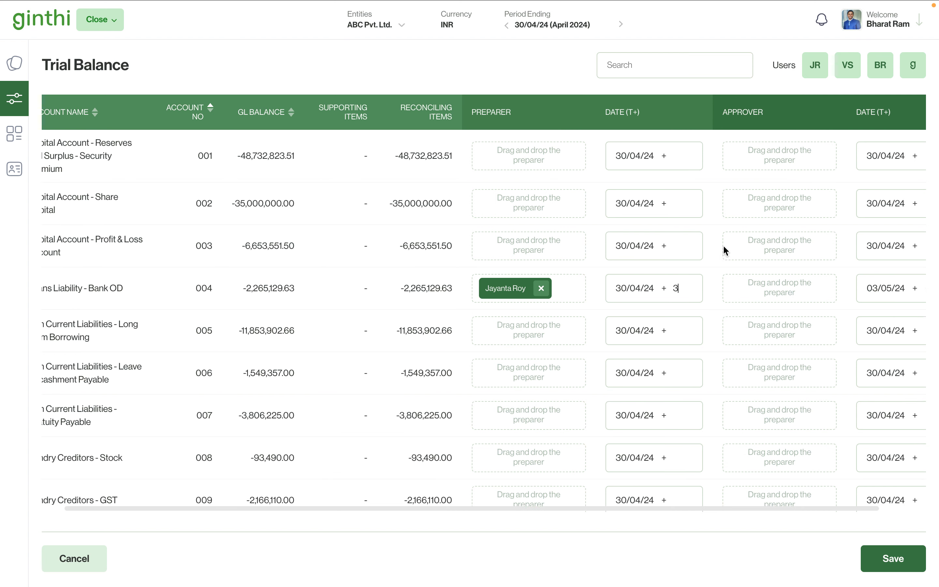
{"action": "left_click_drag", "start_coordinate": [847, 66], "coordinate": [751, 305]}
{"action": "left_click_drag", "start_coordinate": [850, 64], "coordinate": [757, 290]}
{"action": "scroll", "coordinate": [807, 290], "scroll_direction": "right", "scroll_amount": 3}
{"action": "scroll", "coordinate": [811, 290], "scroll_direction": "right", "scroll_amount": 2}
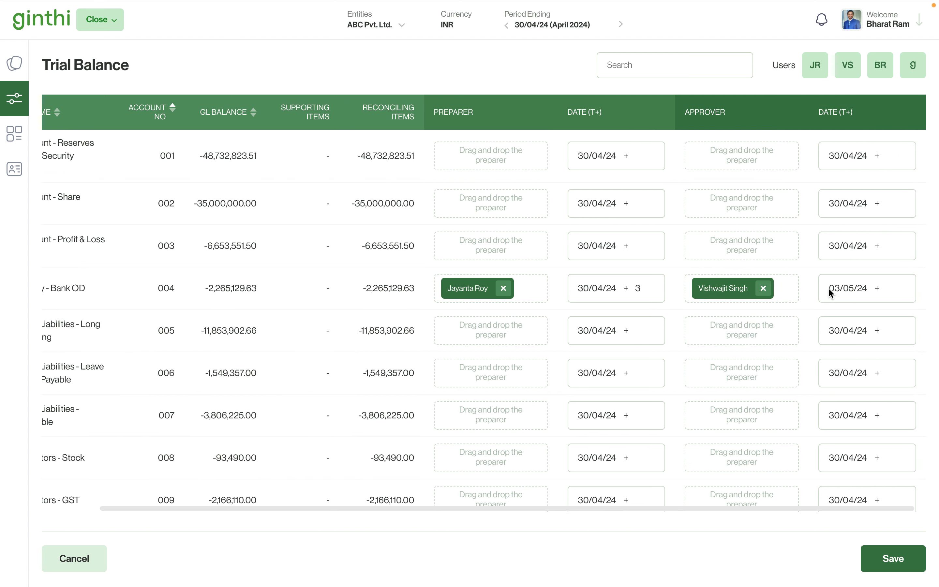
{"action": "left_click", "coordinate": [893, 293]}
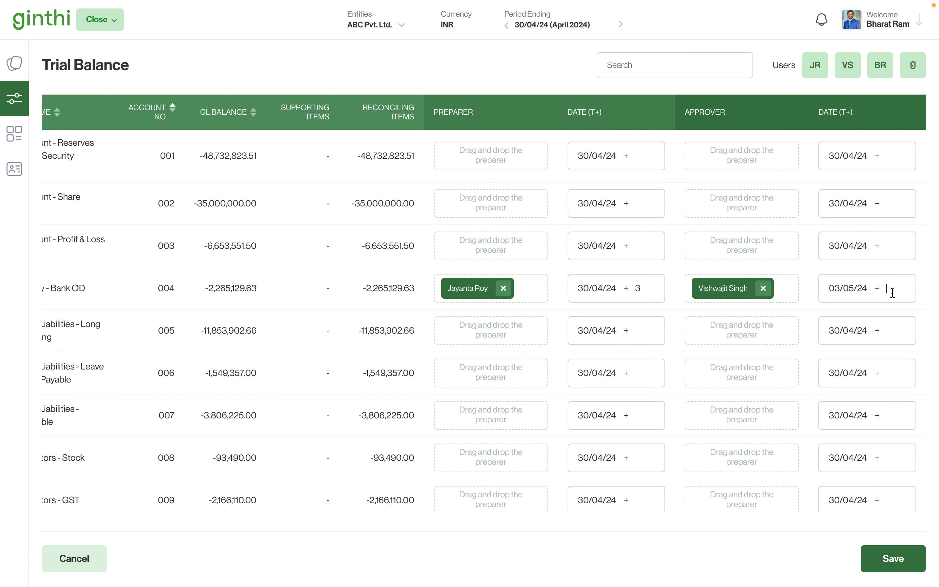
{"action": "type", "text": "3"}
Assign user JR as preparer of Sundry Creditors - MSME with the date set to 30/04/24 + 3.
{"action": "scroll", "coordinate": [462, 334], "scroll_direction": "left", "scroll_amount": 3}
{"action": "scroll", "coordinate": [461, 336], "scroll_direction": "down", "scroll_amount": 5}
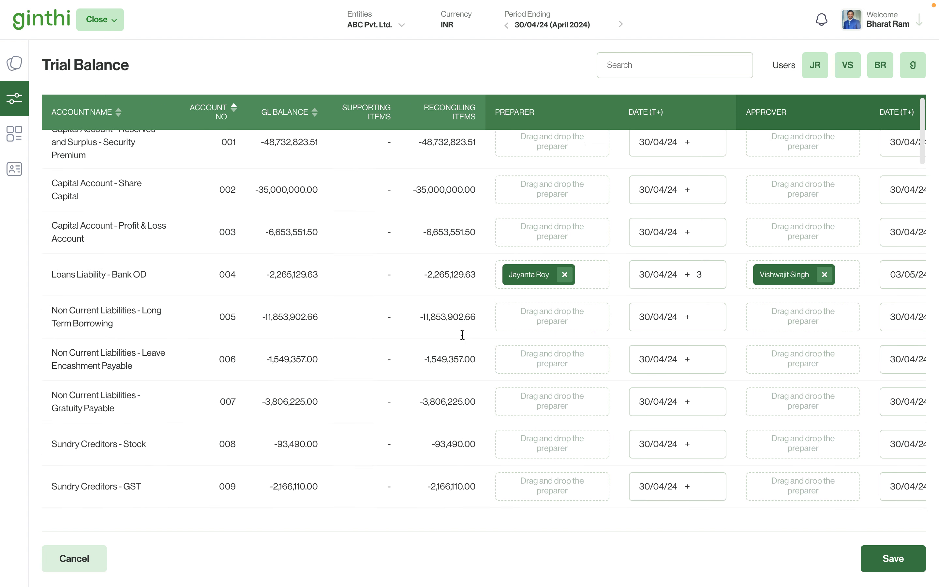
{"action": "scroll", "coordinate": [461, 334], "scroll_direction": "down", "scroll_amount": 1}
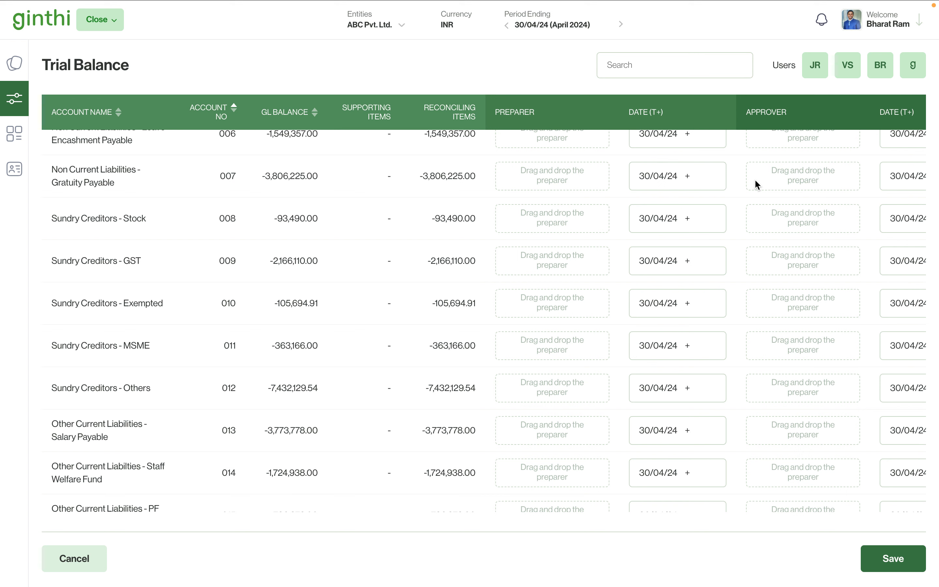
{"action": "left_click_drag", "start_coordinate": [815, 68], "coordinate": [520, 351]}
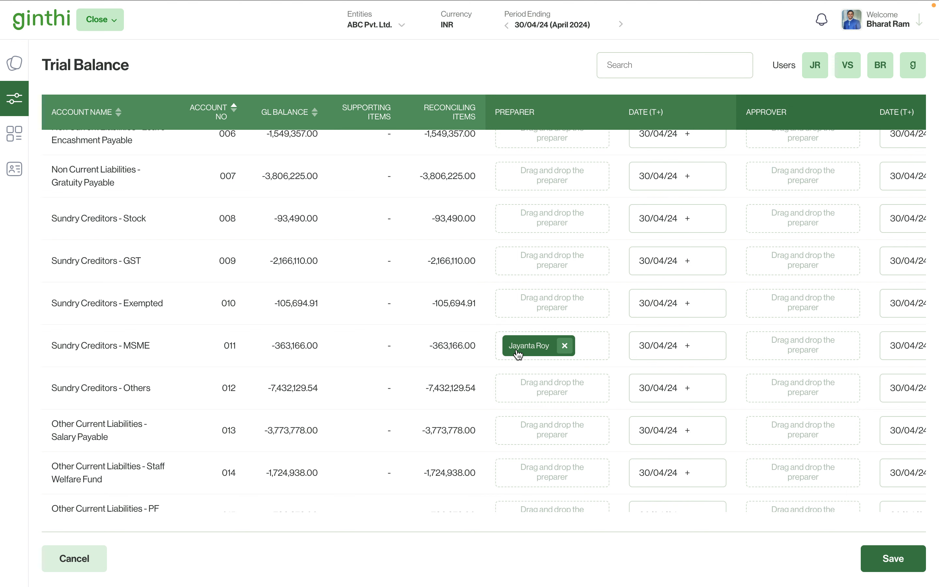
{"action": "left_click", "coordinate": [700, 343]}
{"action": "type", "text": "3"}
Assign user VS as approver of Sundry Creditors - MSME and open its approval date offset for editing.
{"action": "left_click_drag", "start_coordinate": [849, 69], "coordinate": [771, 356]}
{"action": "scroll", "coordinate": [773, 356], "scroll_direction": "right", "scroll_amount": 2}
{"action": "left_click", "coordinate": [891, 343]}
{"action": "scroll", "coordinate": [535, 371], "scroll_direction": "left", "scroll_amount": 2}
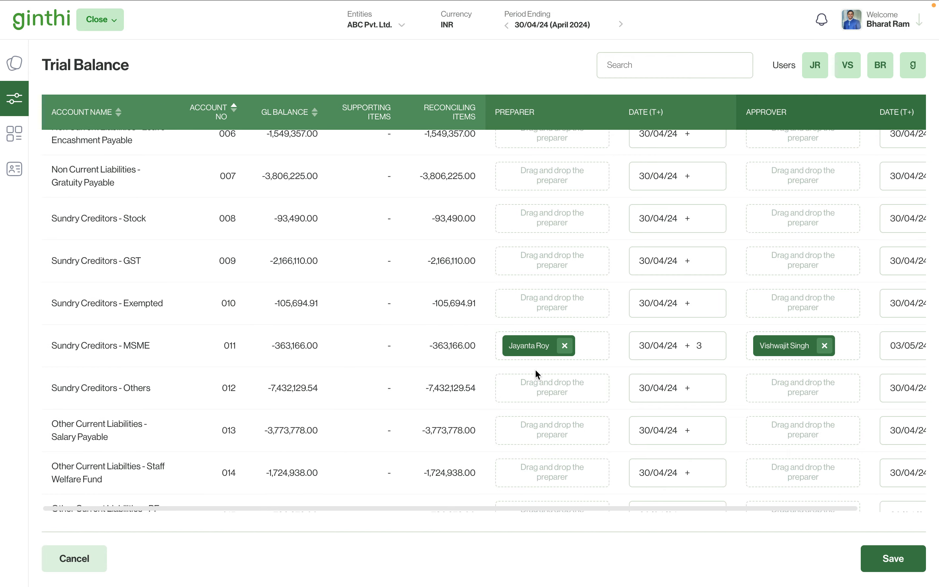
Assign user JR as preparer of Pre Paid License Fees with the date set to 30/04/24 + 2.
{"action": "scroll", "coordinate": [536, 372], "scroll_direction": "down", "scroll_amount": 4}
{"action": "scroll", "coordinate": [537, 371], "scroll_direction": "down", "scroll_amount": 20}
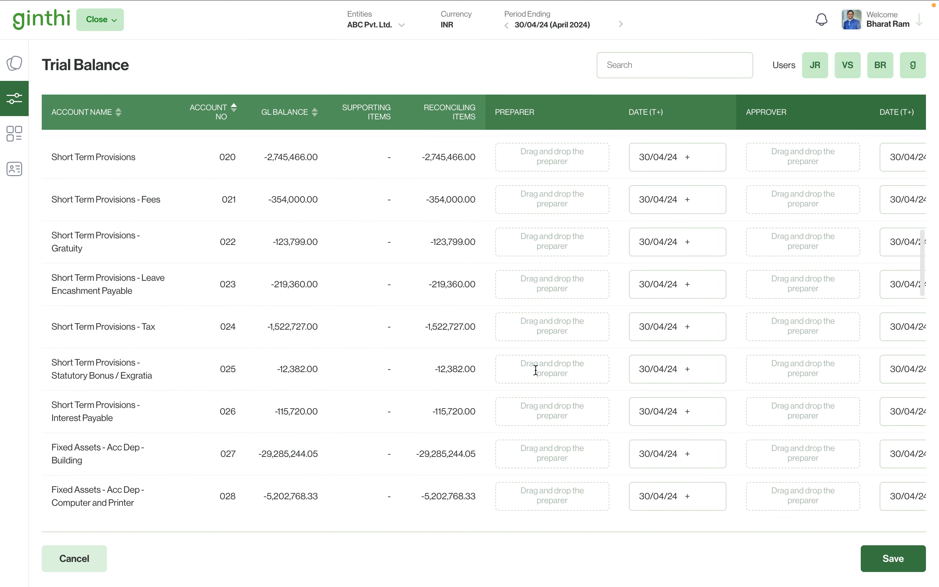
{"action": "scroll", "coordinate": [537, 375], "scroll_direction": "down", "scroll_amount": 17}
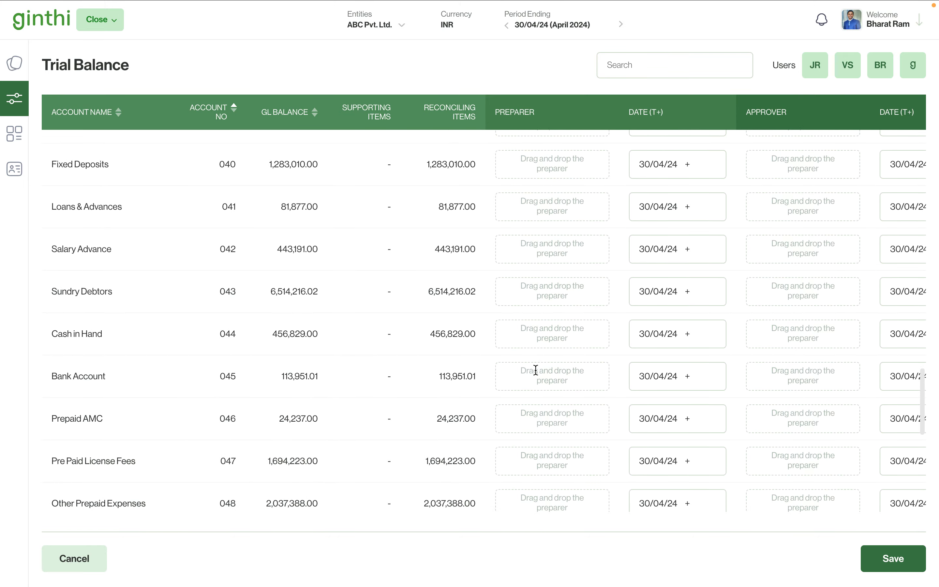
{"action": "scroll", "coordinate": [535, 368], "scroll_direction": "up", "scroll_amount": 1}
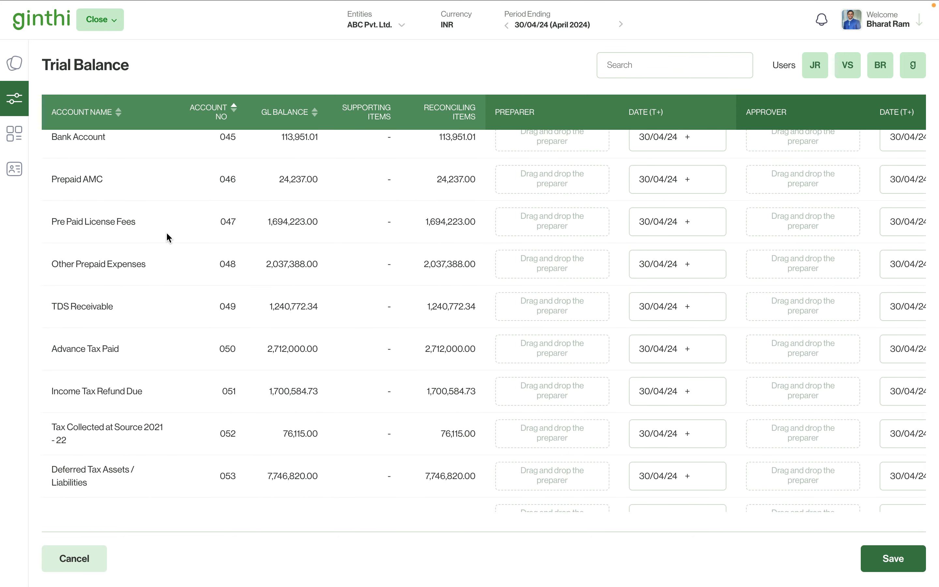
{"action": "left_click_drag", "start_coordinate": [815, 65], "coordinate": [507, 225]}
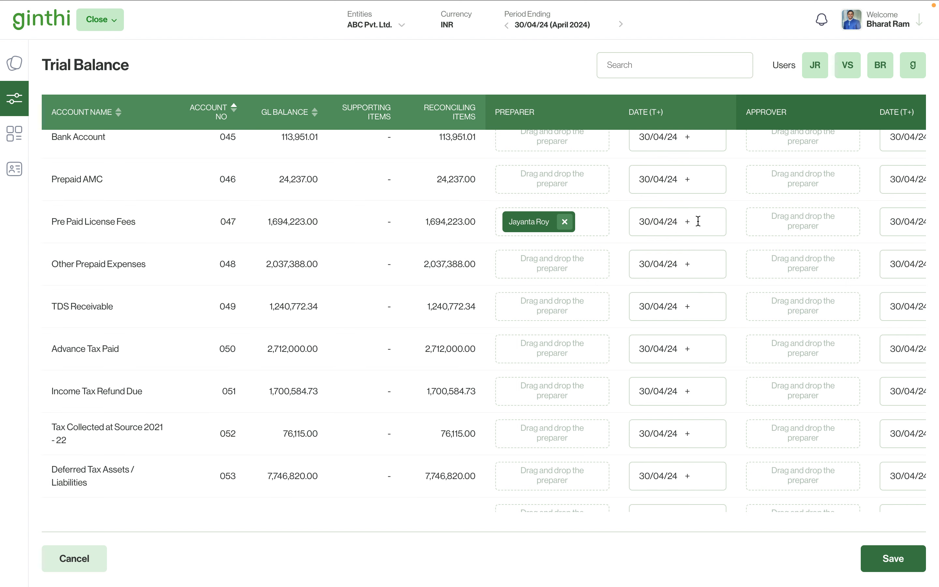
{"action": "type", "text": "2"}
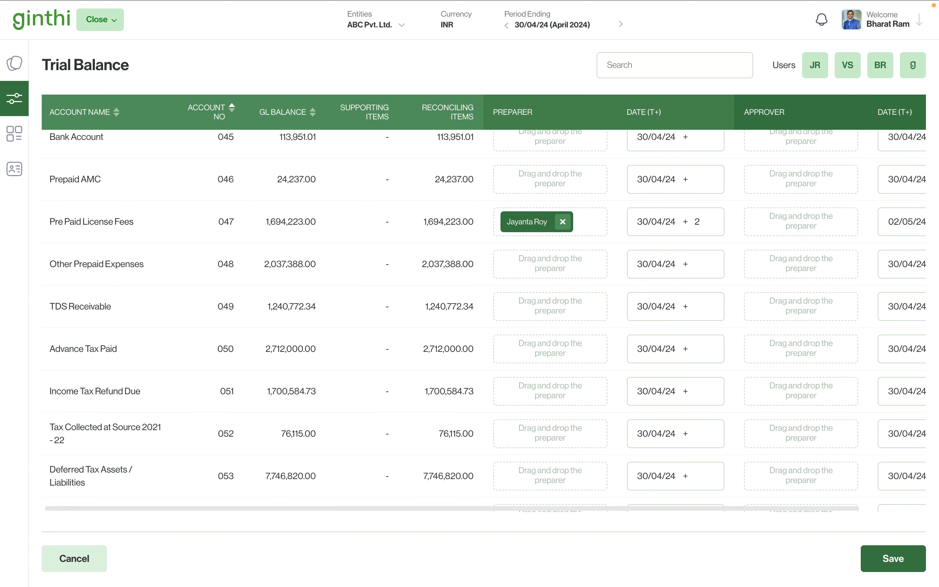
Assign user VS as approver of Pre Paid License Fees with the approval date set to 02/05/24 + 3.
{"action": "scroll", "coordinate": [771, 120], "scroll_direction": "right", "scroll_amount": 3}
{"action": "left_click_drag", "start_coordinate": [848, 65], "coordinate": [720, 213]}
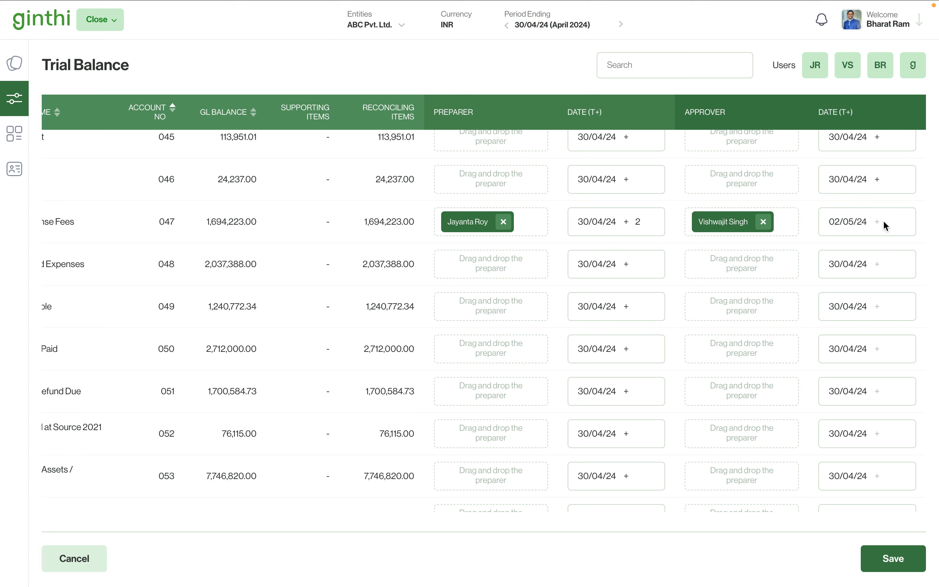
{"action": "type", "text": "3"}
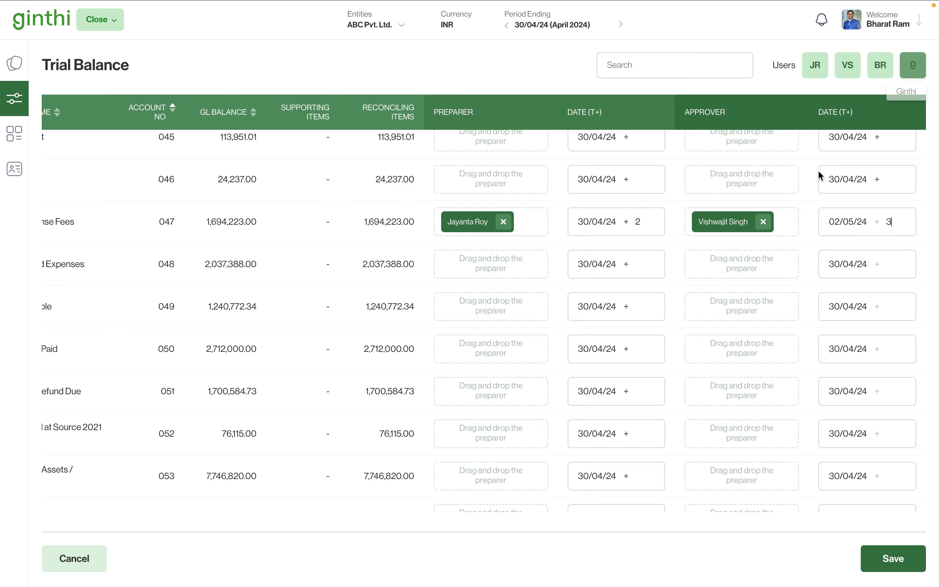
Save the preparer, approver and date assignments of the trial balance and review them in the accounts list.
{"action": "scroll", "coordinate": [629, 237], "scroll_direction": "up", "scroll_amount": 20}
{"action": "scroll", "coordinate": [629, 236], "scroll_direction": "left", "scroll_amount": 3}
{"action": "scroll", "coordinate": [628, 237], "scroll_direction": "up", "scroll_amount": 15}
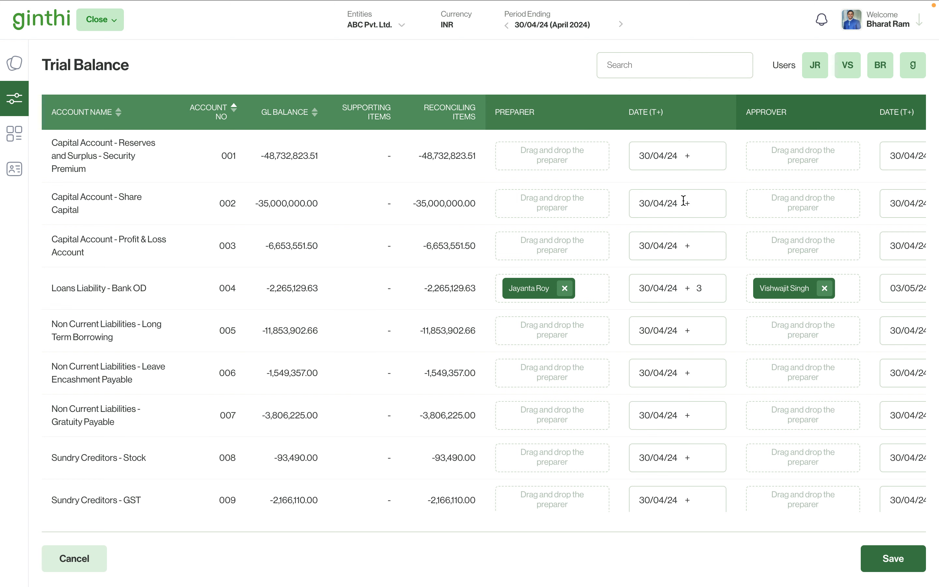
{"action": "left_click", "coordinate": [886, 546]}
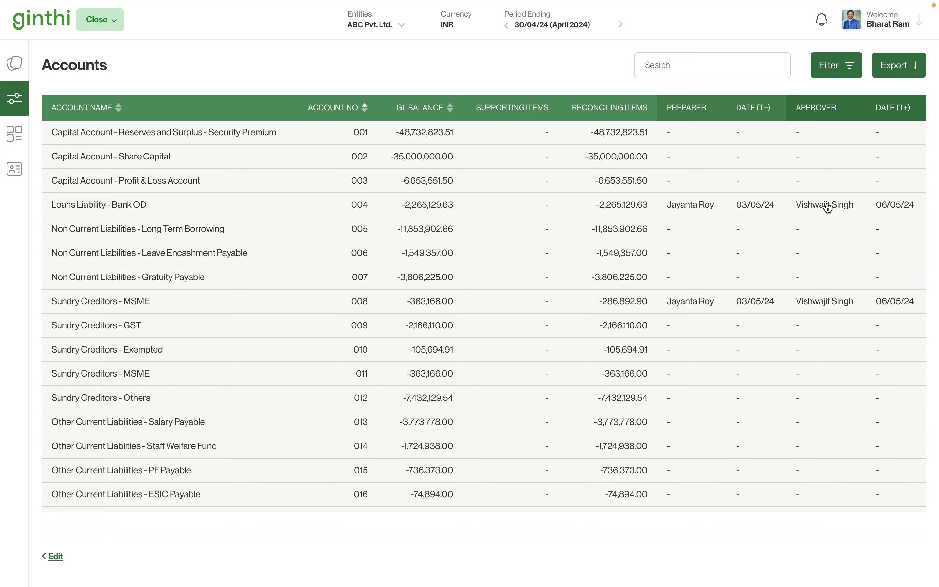
{"action": "scroll", "coordinate": [827, 208], "scroll_direction": "down", "scroll_amount": 20}
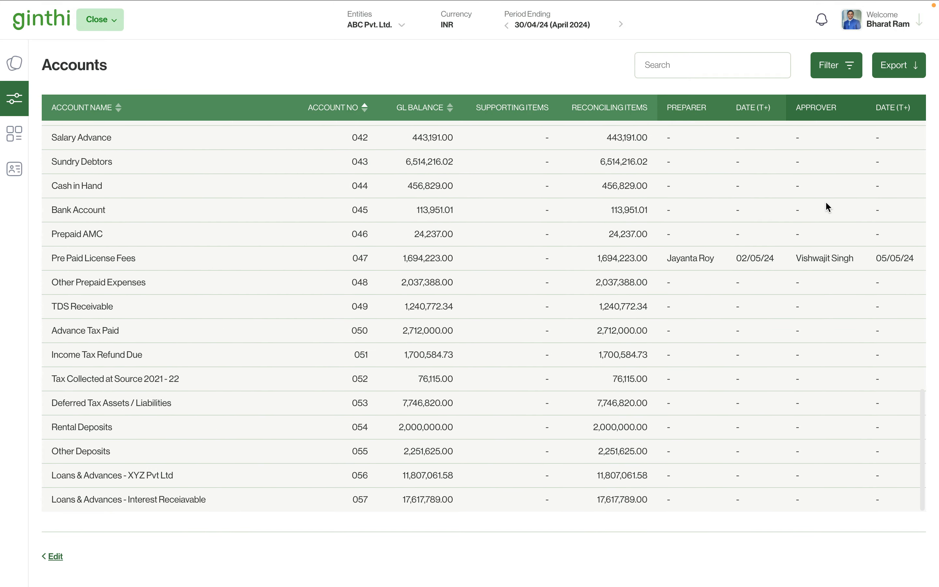
{"action": "scroll", "coordinate": [828, 207], "scroll_direction": "up", "scroll_amount": 20}
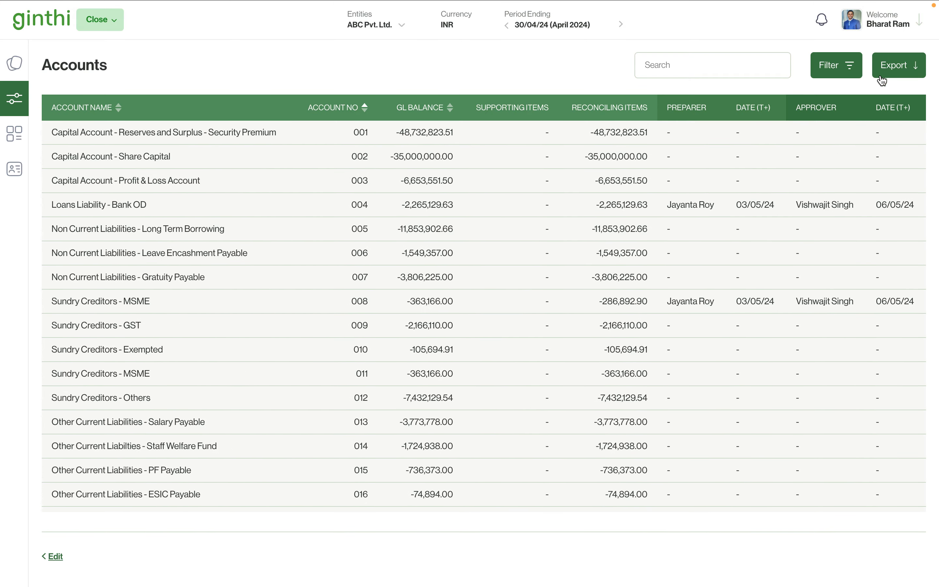
Masquerade as the assigned preparer with the User role and open the Loans Liability - Bank OD account.
{"action": "left_click", "coordinate": [898, 28]}
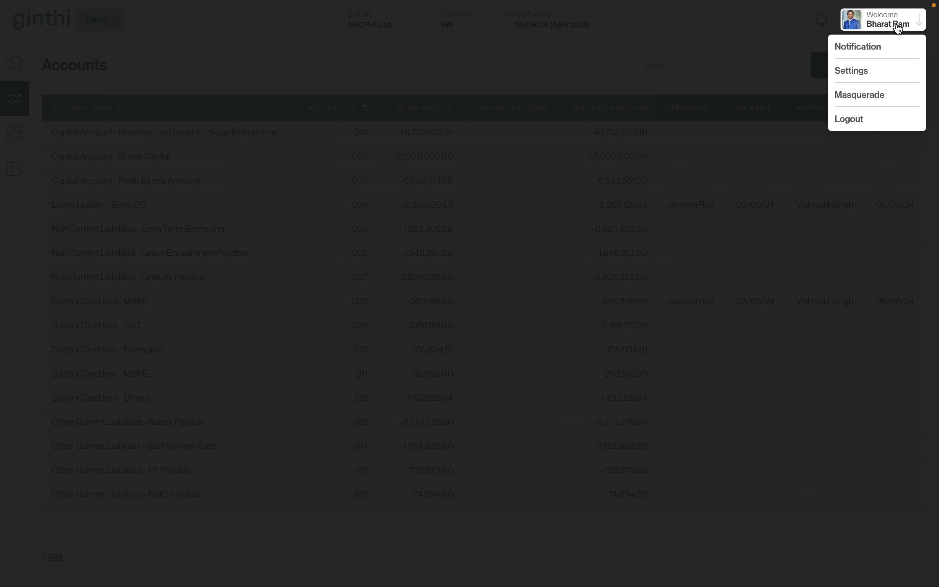
{"action": "left_click", "coordinate": [859, 96]}
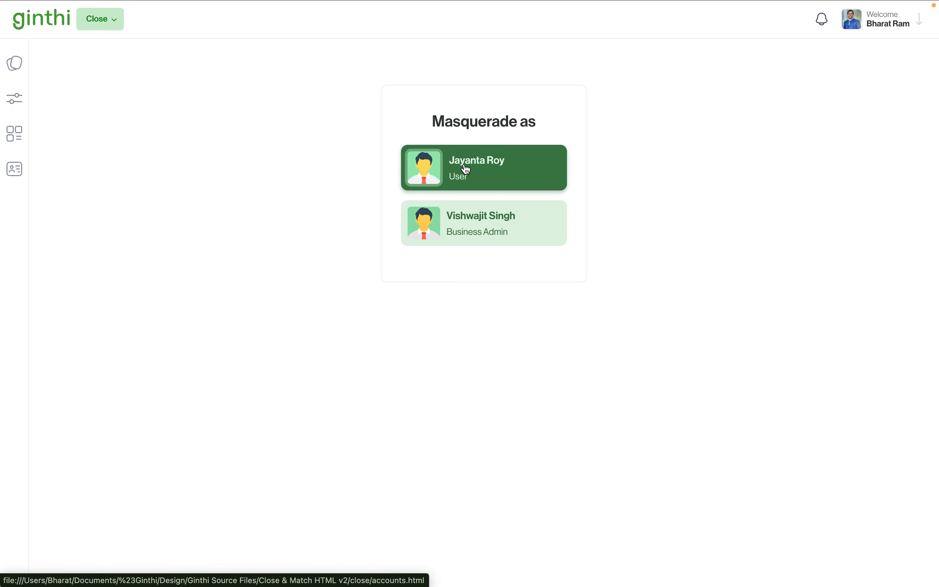
{"action": "left_click", "coordinate": [466, 169]}
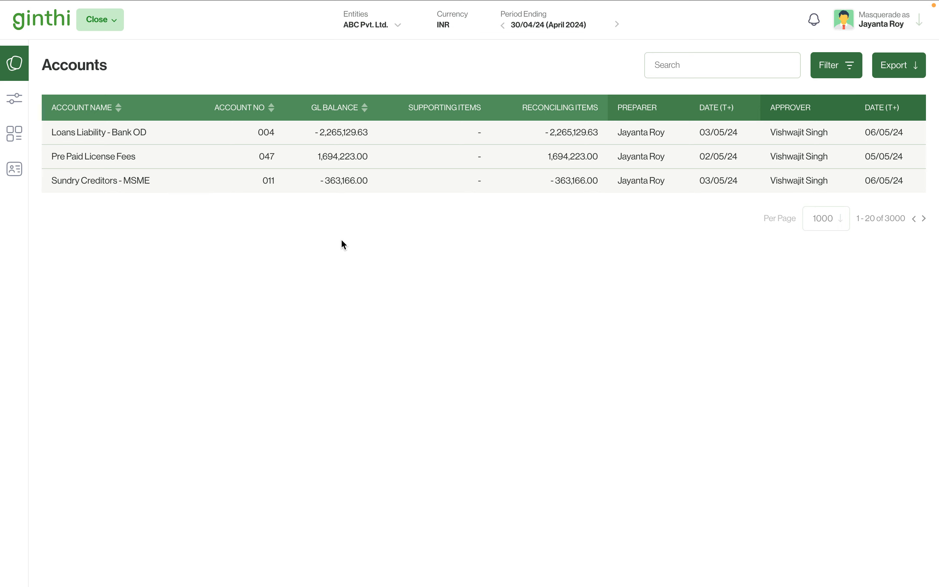
{"action": "left_click", "coordinate": [146, 134]}
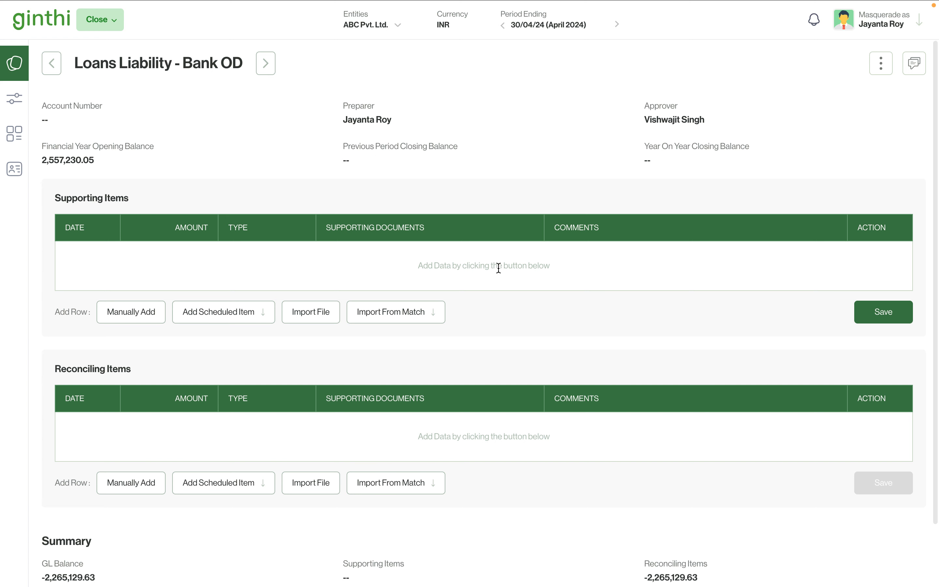
{"action": "scroll", "coordinate": [498, 268], "scroll_direction": "down", "scroll_amount": 2}
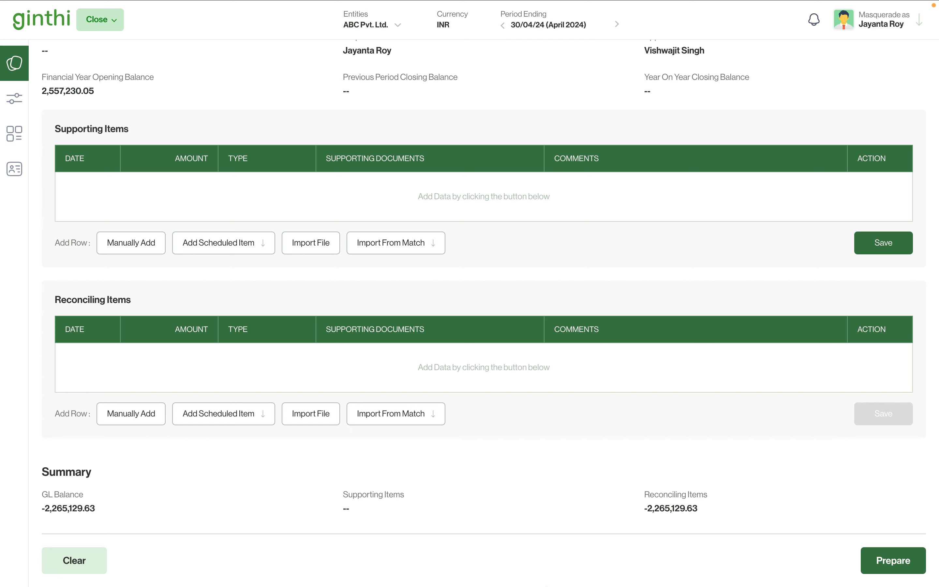
Switch to the ABC Bank GL_Apr 24 workbook in Excel and examine its bank book entries and the Debit and Credit columns.
{"action": "right_click", "coordinate": [635, 567]}
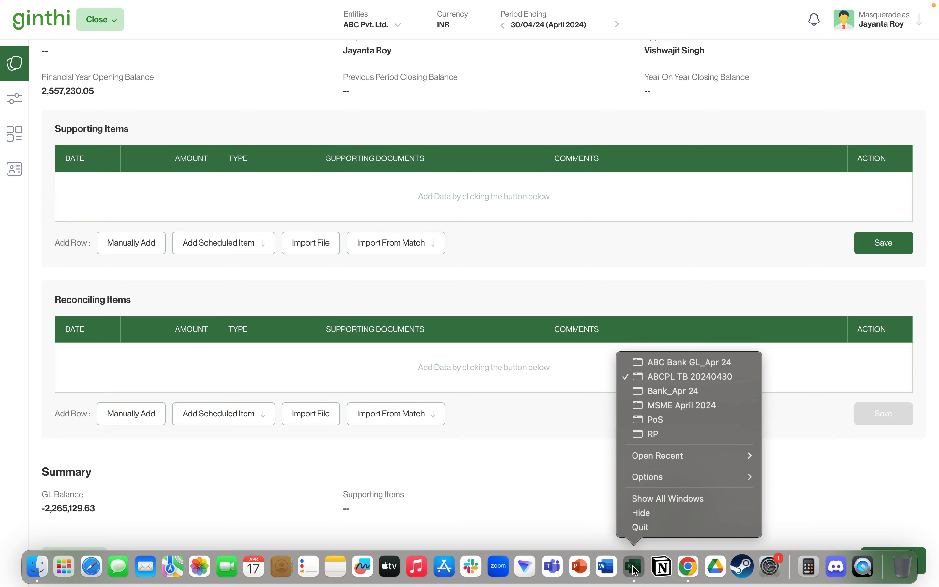
{"action": "left_click", "coordinate": [696, 365]}
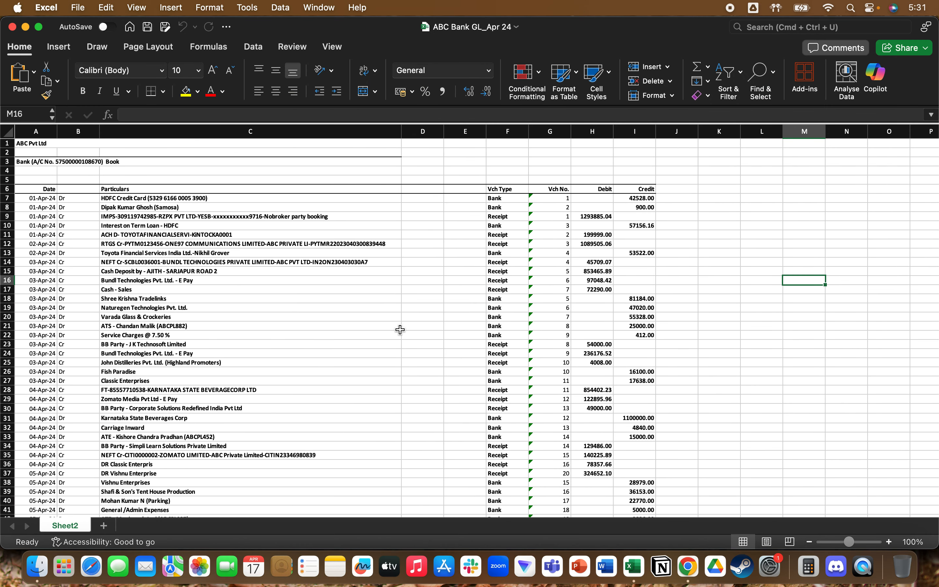
{"action": "scroll", "coordinate": [400, 330], "scroll_direction": "down", "scroll_amount": 10}
{"action": "scroll", "coordinate": [401, 330], "scroll_direction": "up", "scroll_amount": 10}
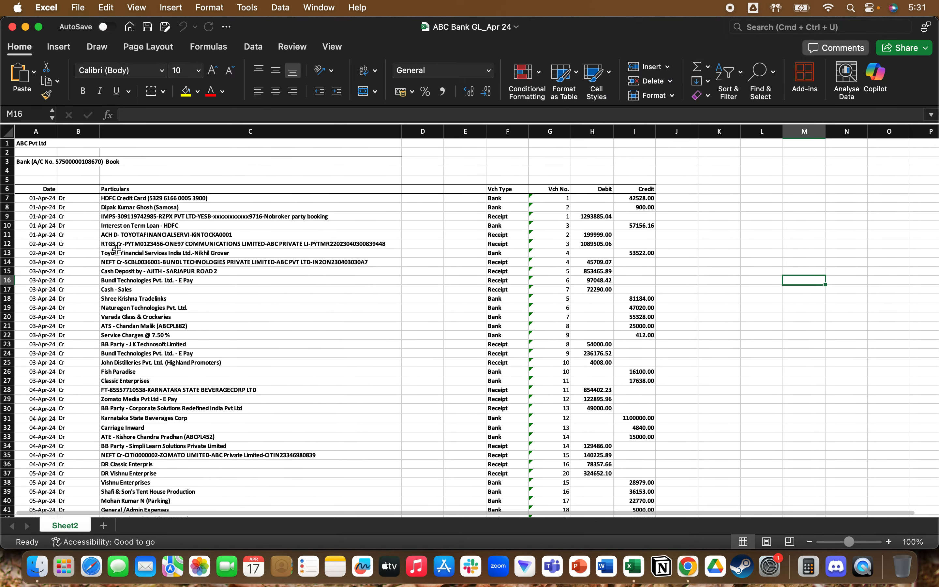
{"action": "scroll", "coordinate": [266, 253], "scroll_direction": "down", "scroll_amount": 10}
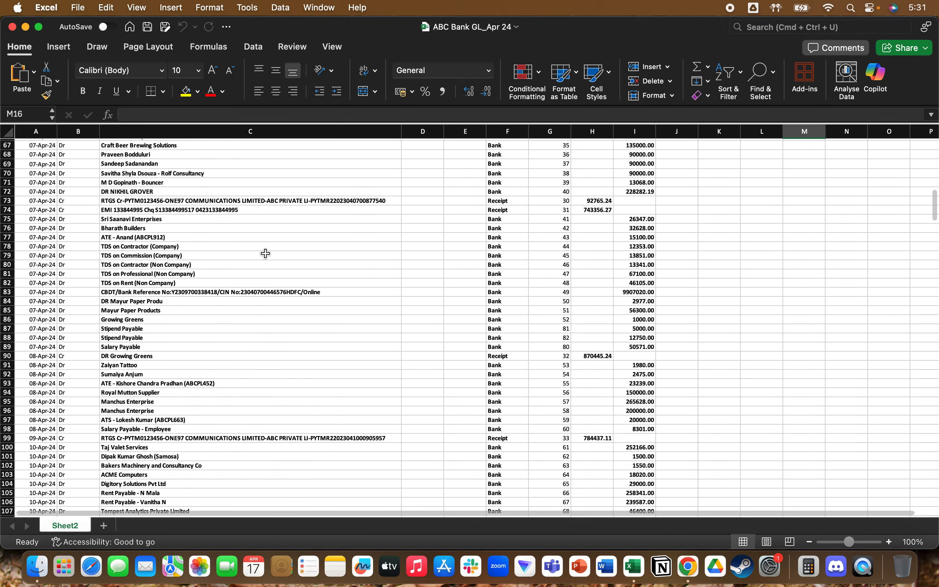
{"action": "scroll", "coordinate": [266, 253], "scroll_direction": "up", "scroll_amount": 10}
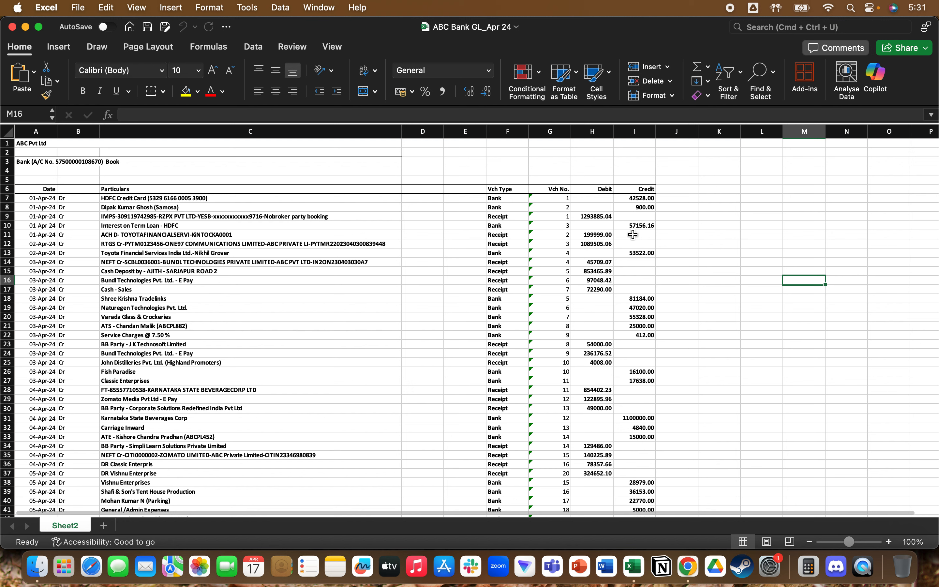
{"action": "left_click", "coordinate": [604, 190]}
{"action": "left_click", "coordinate": [646, 190]}
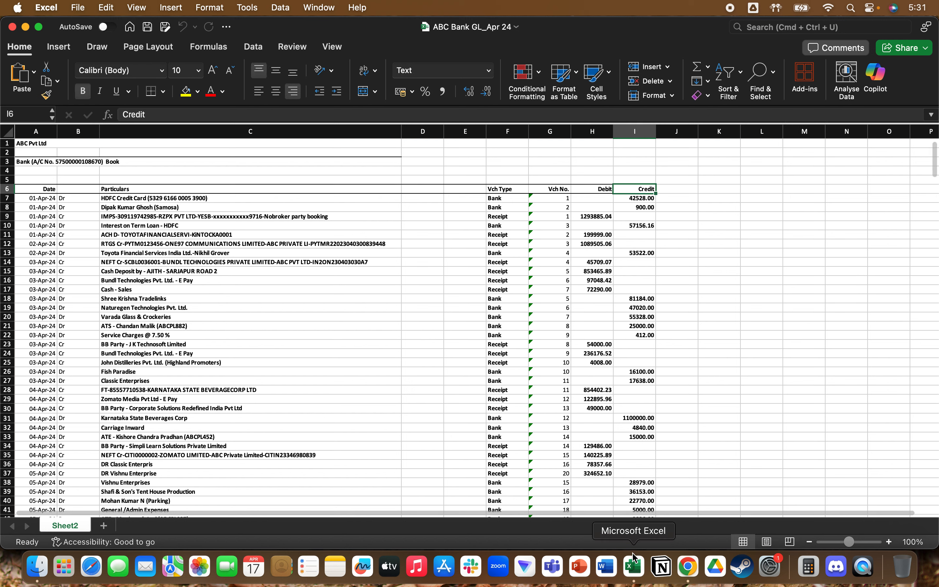
Bring up the Bank_Apr 24 workbook and examine the closing balance in the account statement's header.
{"action": "right_click", "coordinate": [637, 566]}
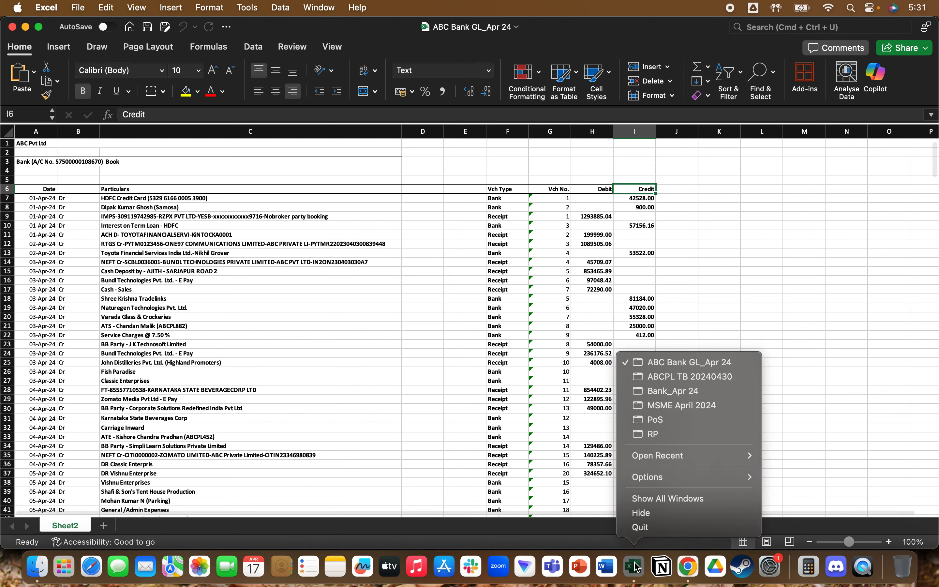
{"action": "left_click", "coordinate": [685, 396]}
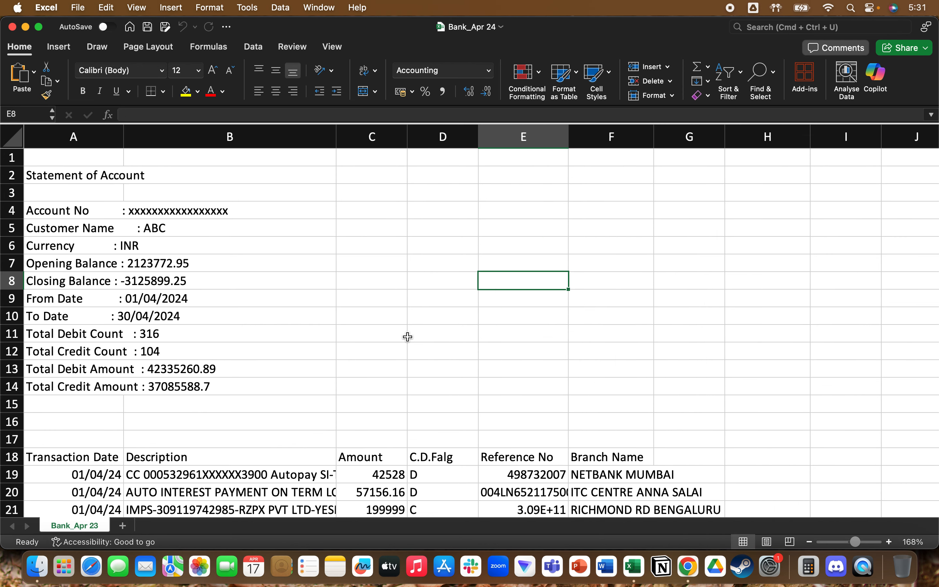
{"action": "scroll", "coordinate": [408, 337], "scroll_direction": "down", "scroll_amount": 2}
{"action": "scroll", "coordinate": [407, 337], "scroll_direction": "down", "scroll_amount": 2}
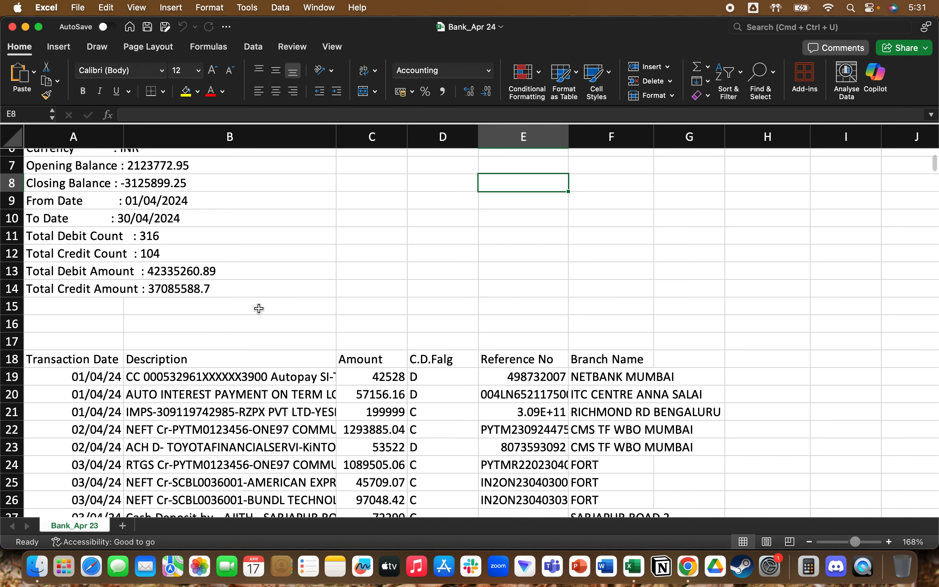
{"action": "scroll", "coordinate": [259, 309], "scroll_direction": "up", "scroll_amount": 2}
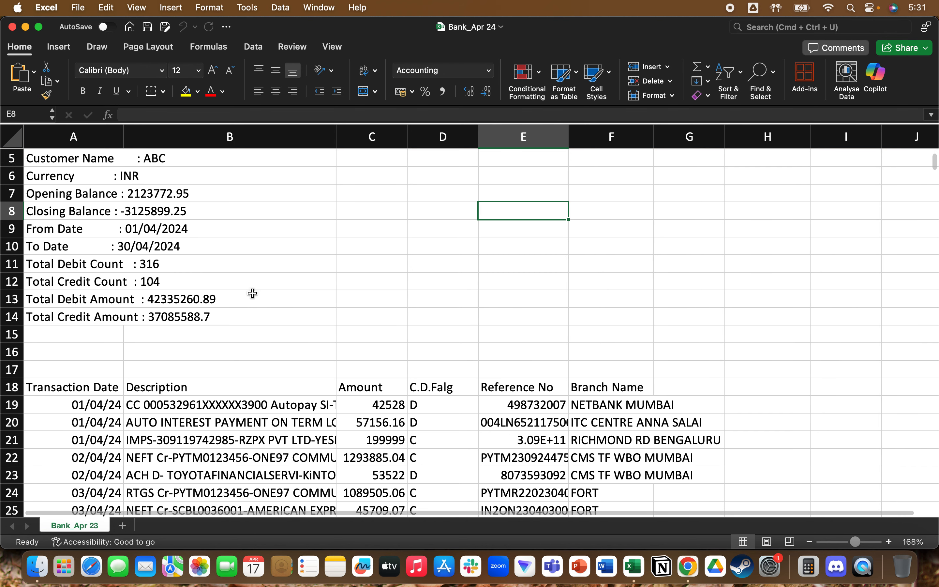
{"action": "left_click", "coordinate": [187, 212]}
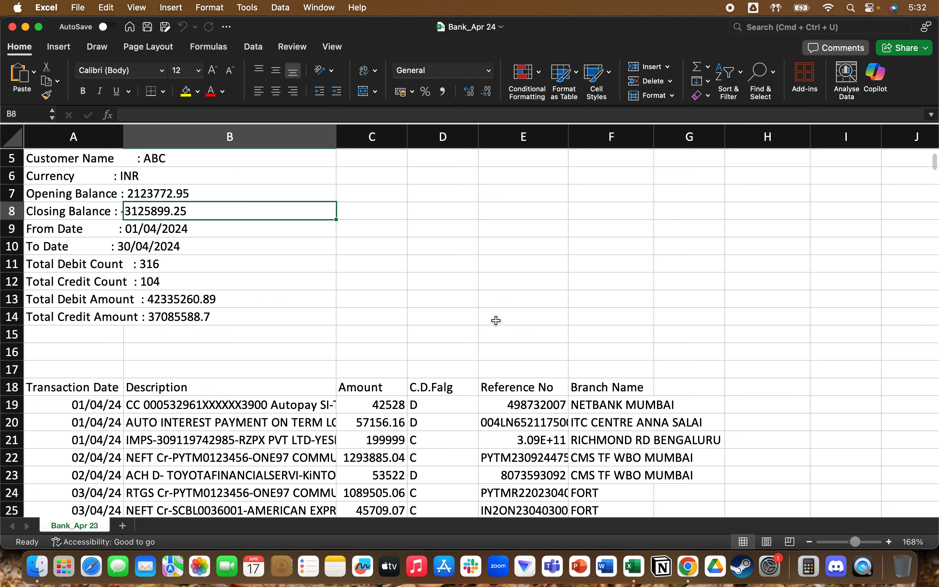
Examine the Amount and C.D.Falg columns of the bank statement's transactions, including debit and credit entries.
{"action": "scroll", "coordinate": [496, 321], "scroll_direction": "down", "scroll_amount": 7}
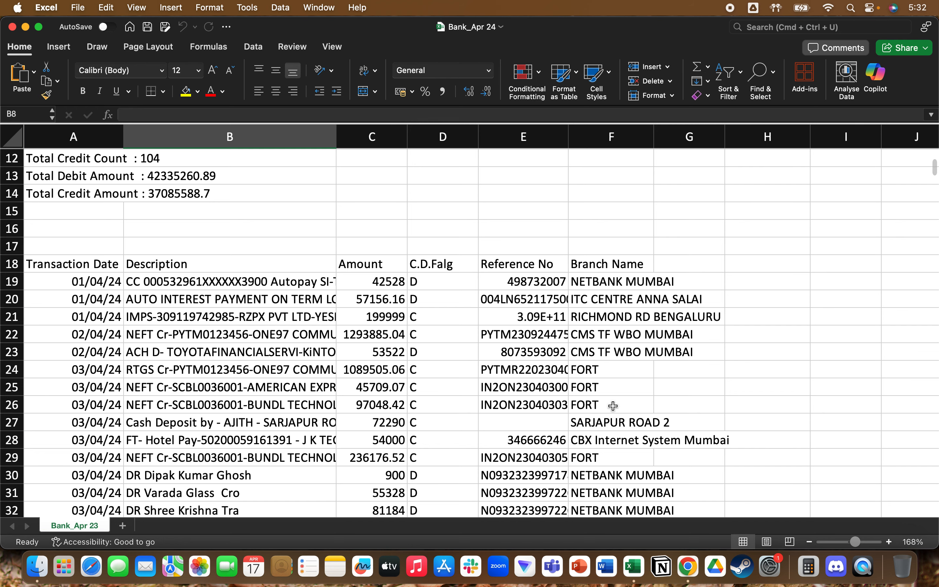
{"action": "scroll", "coordinate": [446, 368], "scroll_direction": "down", "scroll_amount": 3}
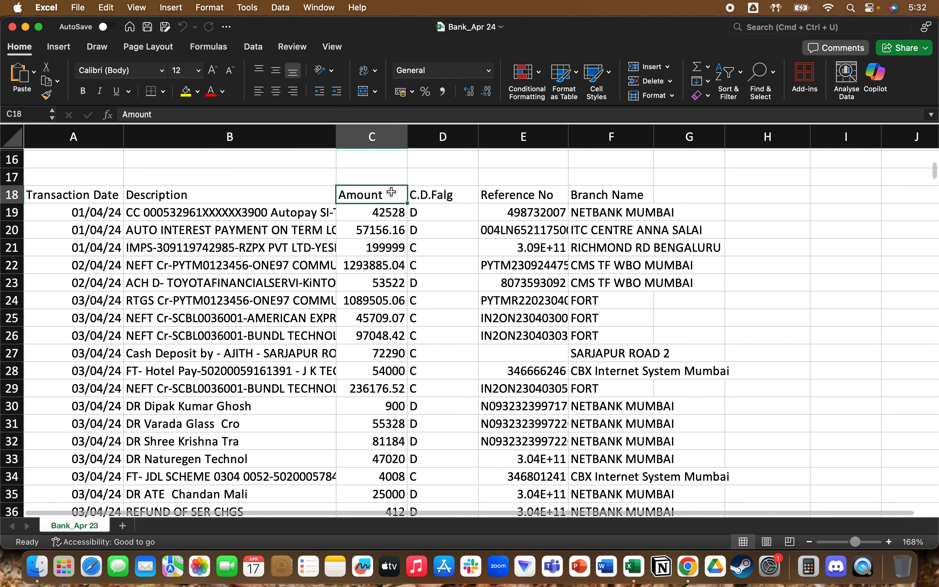
{"action": "left_click", "coordinate": [393, 191]}
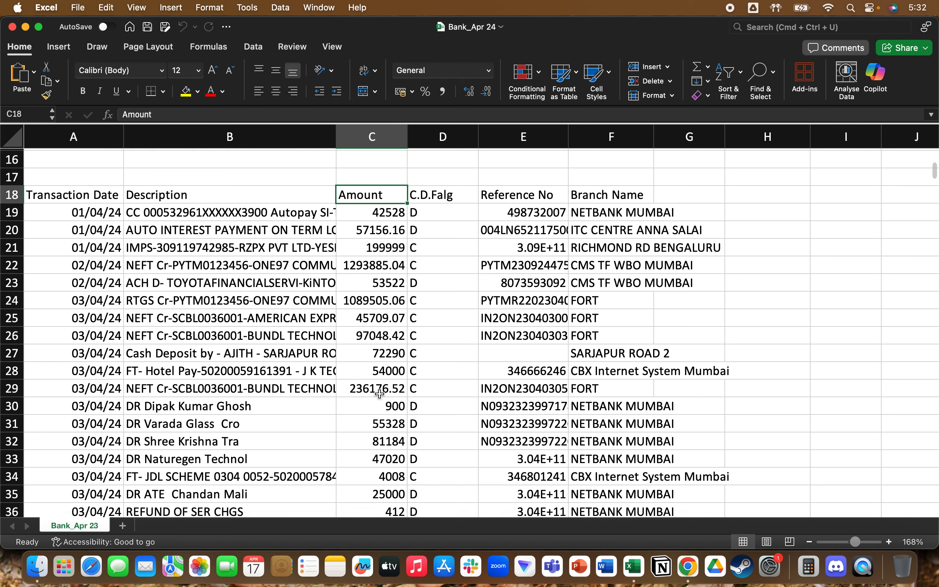
{"action": "left_click", "coordinate": [387, 214]}
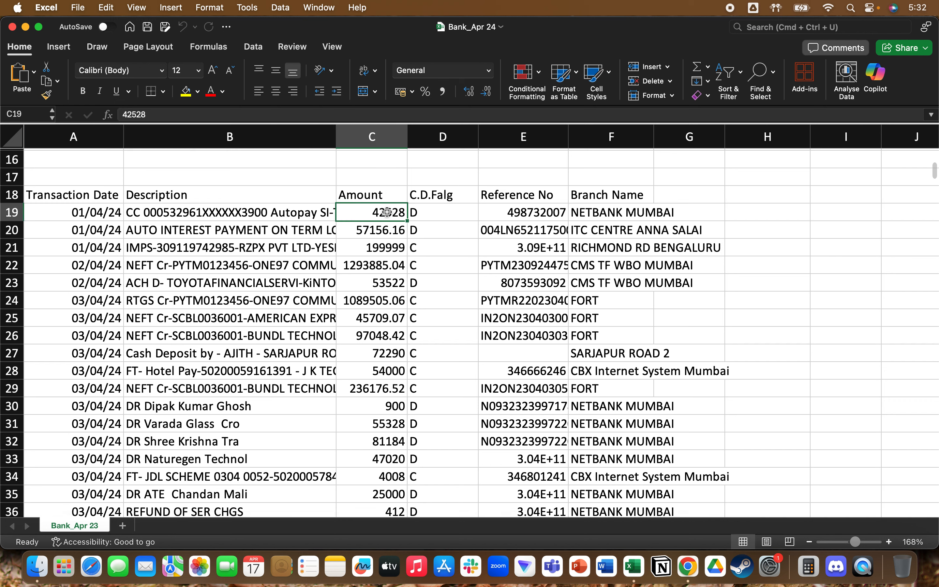
{"action": "left_click", "coordinate": [386, 233]}
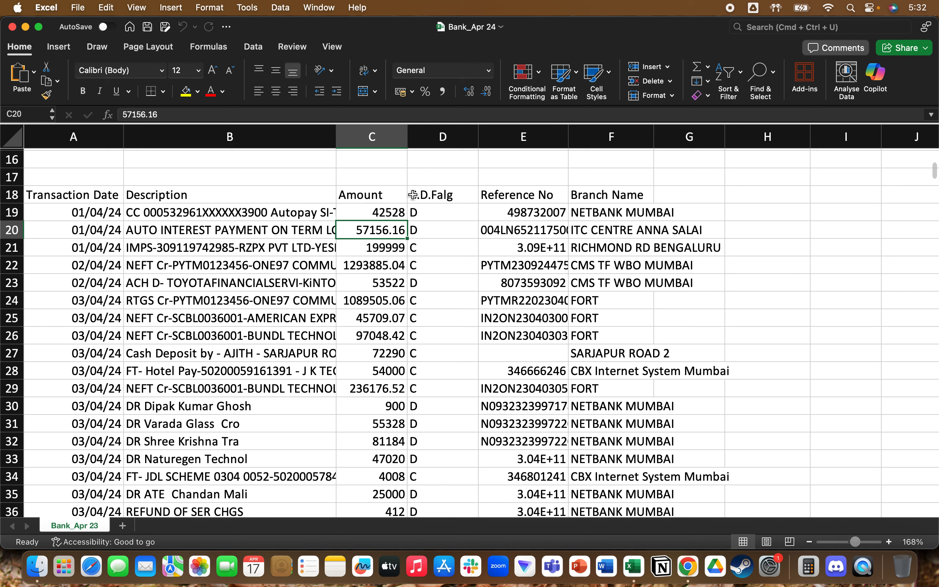
{"action": "left_click", "coordinate": [445, 194]}
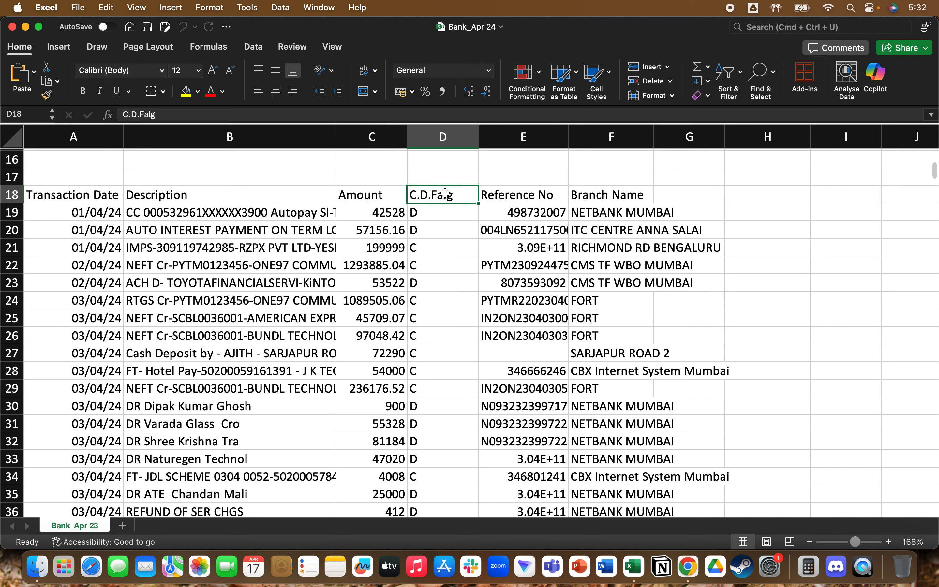
{"action": "left_click", "coordinate": [444, 212]}
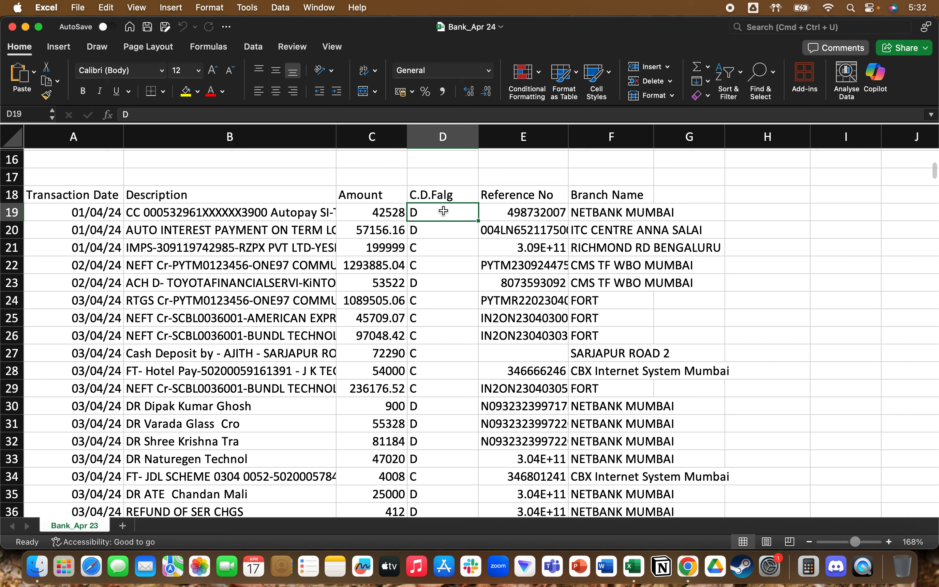
{"action": "left_click", "coordinate": [444, 247]}
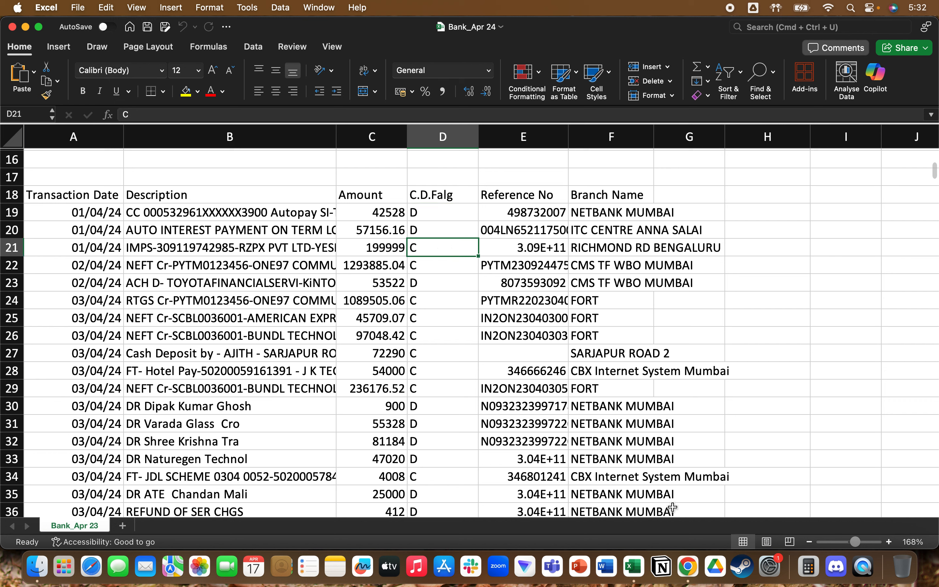
Switch back to Ginthi and start a new Other Rec match group for importing the account's supporting items from Match.
{"action": "left_click", "coordinate": [693, 569]}
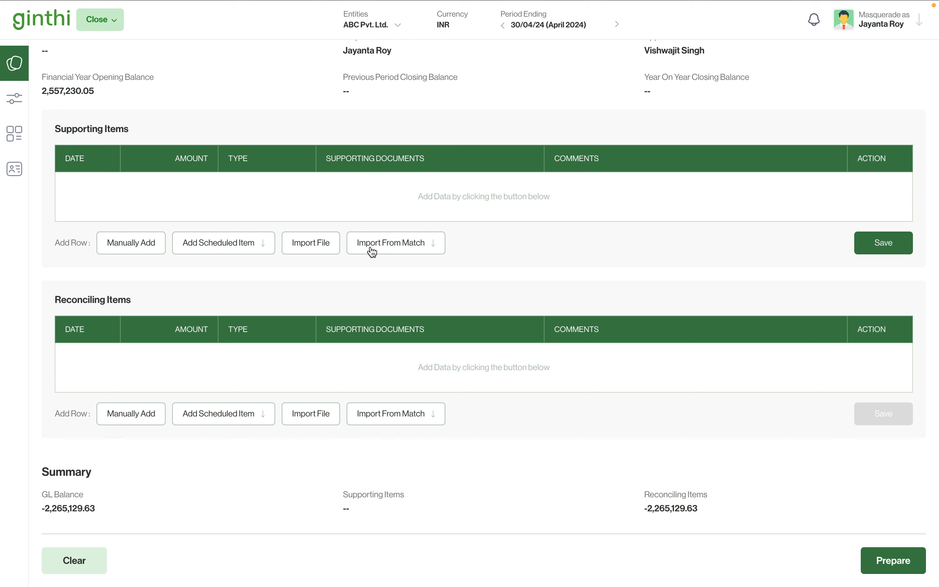
{"action": "left_click", "coordinate": [392, 254]}
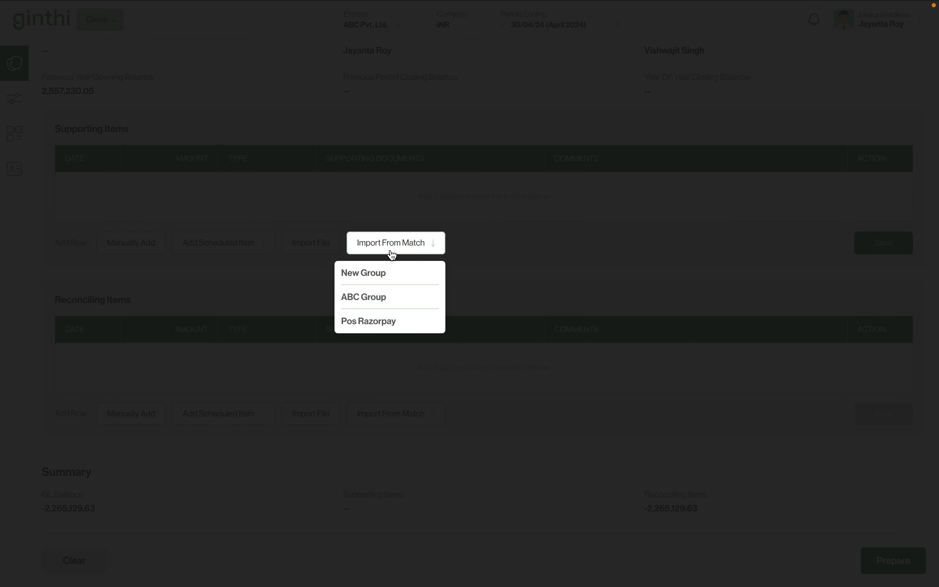
{"action": "left_click", "coordinate": [379, 276]}
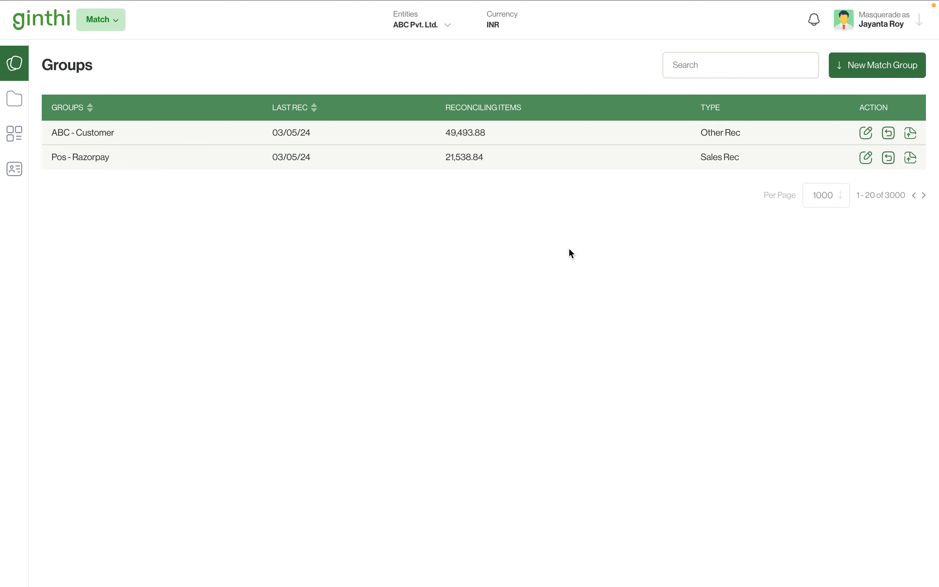
{"action": "left_click", "coordinate": [868, 69]}
{"action": "left_click", "coordinate": [853, 91]}
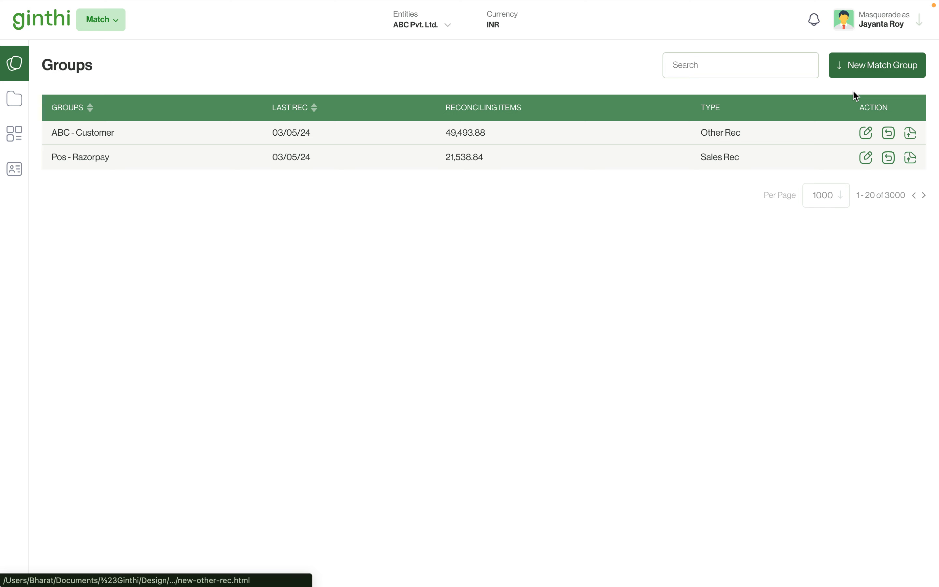
Name the new match group GL - Bank and import ABC Bank GL_Apr 24.xlsx as its GL file.
{"action": "left_click", "coordinate": [186, 156]}
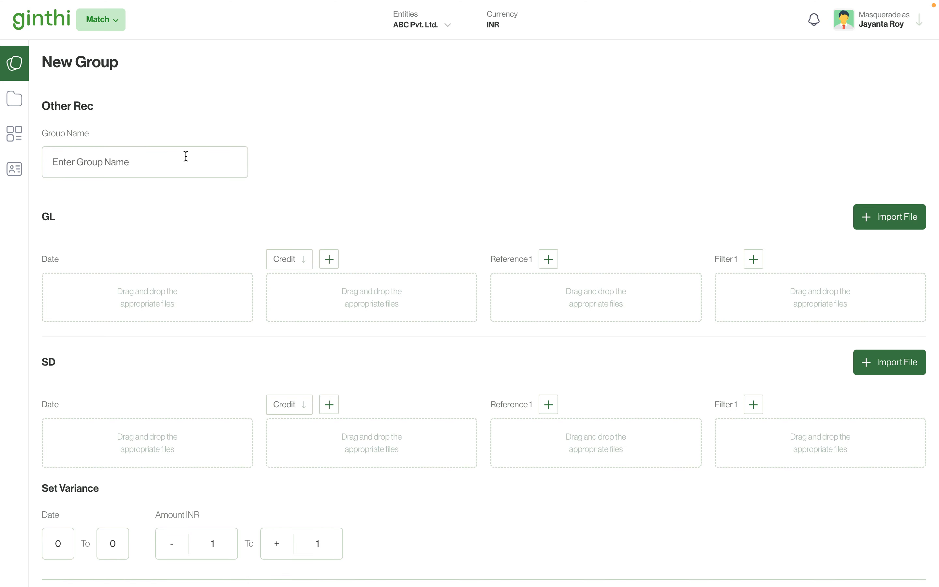
{"action": "type", "text": "GL - Bank"}
{"action": "left_click", "coordinate": [862, 229]}
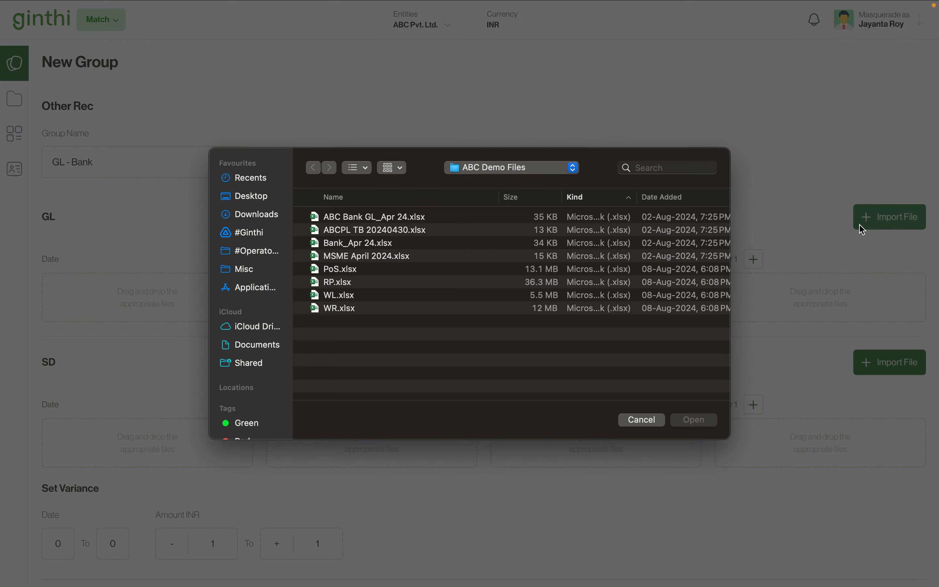
{"action": "double_click", "coordinate": [415, 217]}
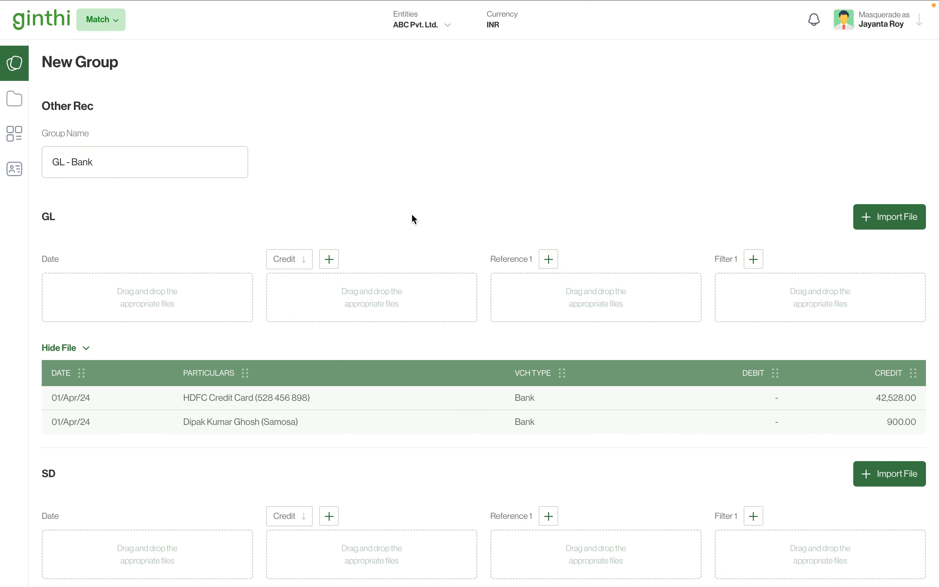
Map the GL file's Date, Debit and Credit columns to matching fields, adding a Credit field, and map Particulars to Reference 1.
{"action": "left_click_drag", "start_coordinate": [65, 382], "coordinate": [75, 305]}
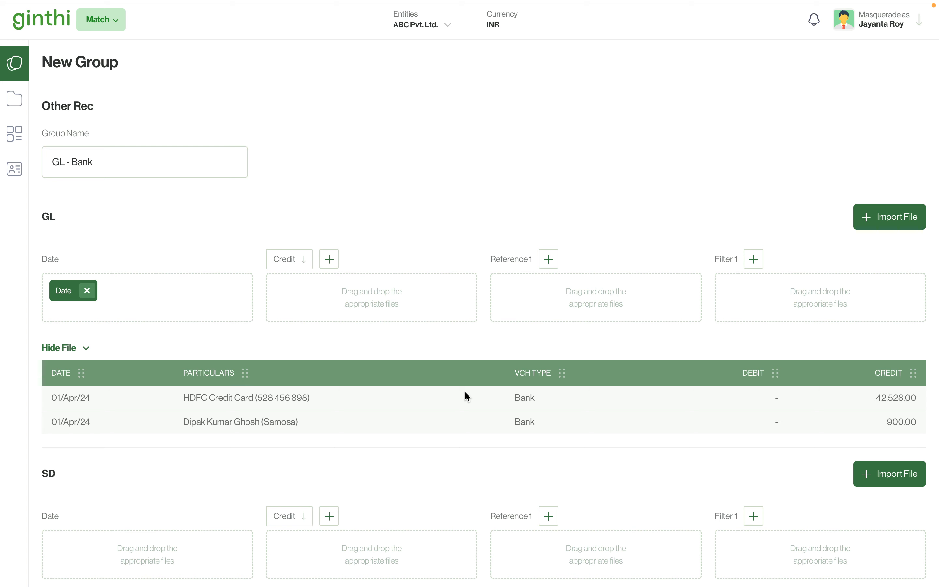
{"action": "left_click", "coordinate": [300, 261]}
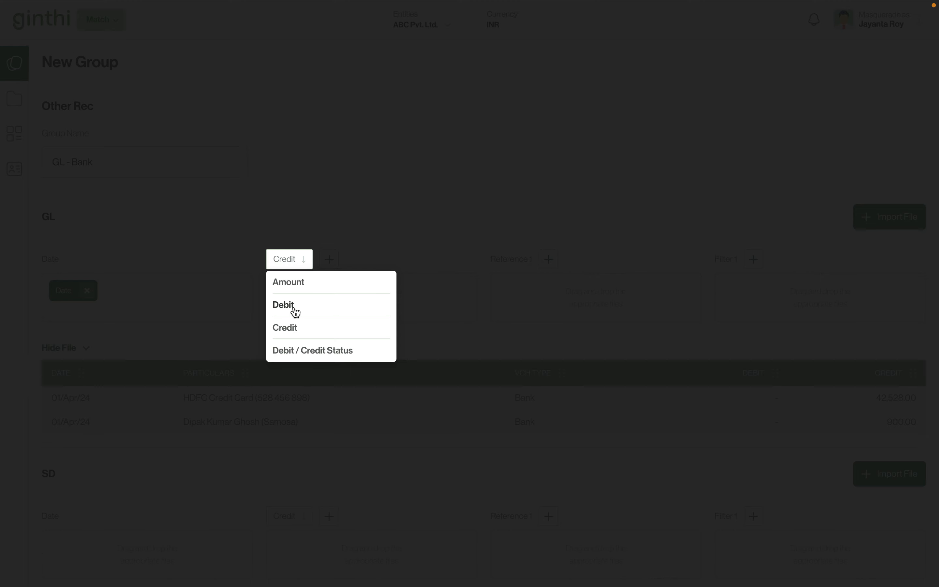
{"action": "left_click", "coordinate": [296, 306]}
{"action": "left_click_drag", "start_coordinate": [757, 376], "coordinate": [385, 295]}
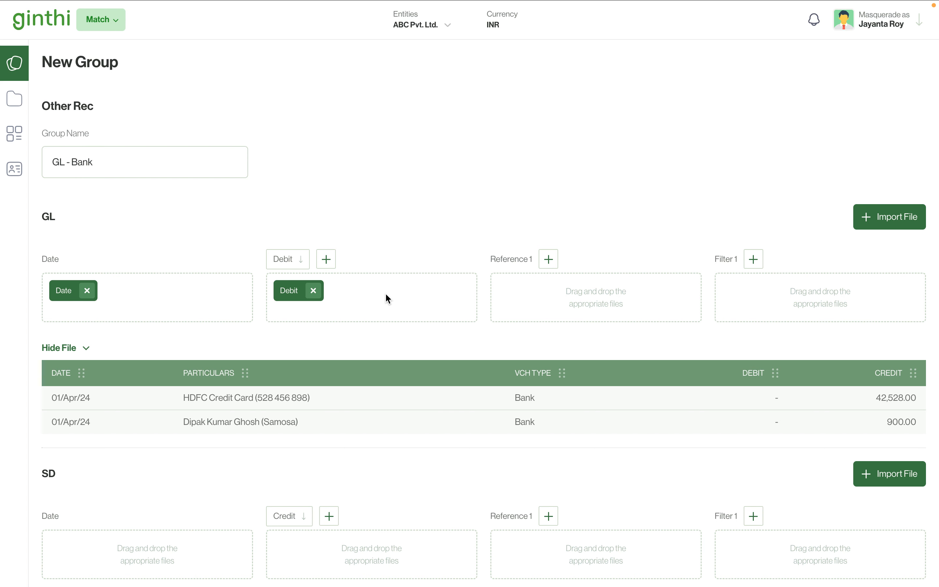
{"action": "left_click", "coordinate": [327, 261]}
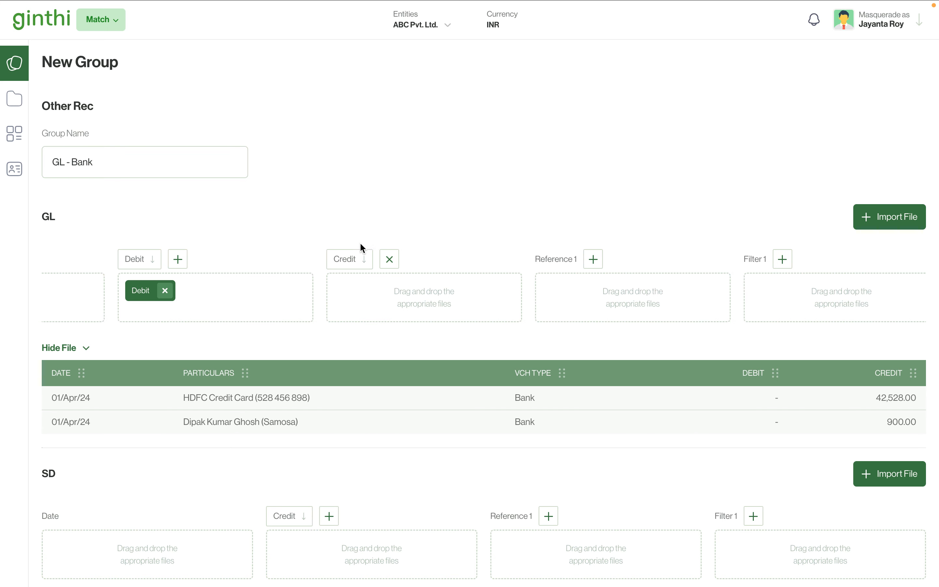
{"action": "left_click_drag", "start_coordinate": [893, 375], "coordinate": [396, 294]}
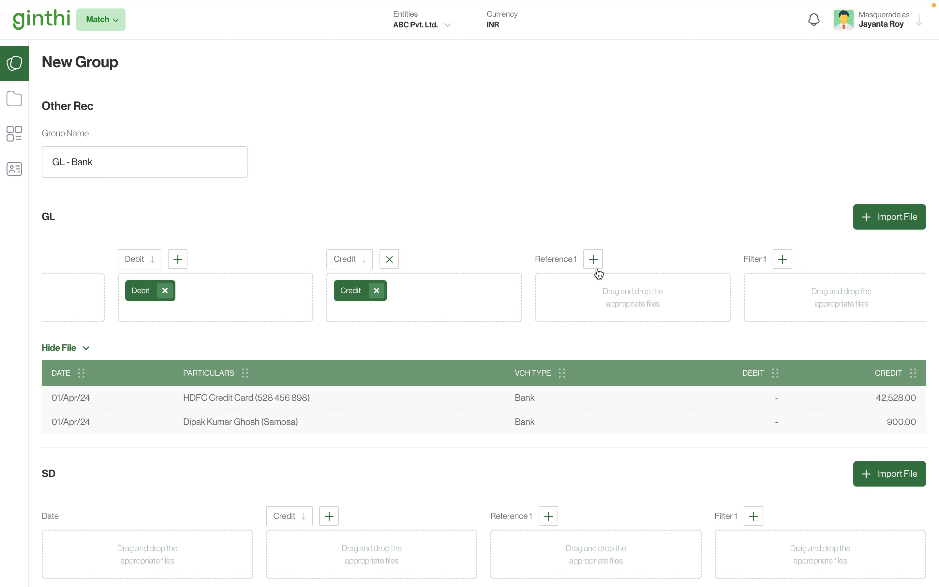
{"action": "left_click_drag", "start_coordinate": [223, 372], "coordinate": [609, 306]}
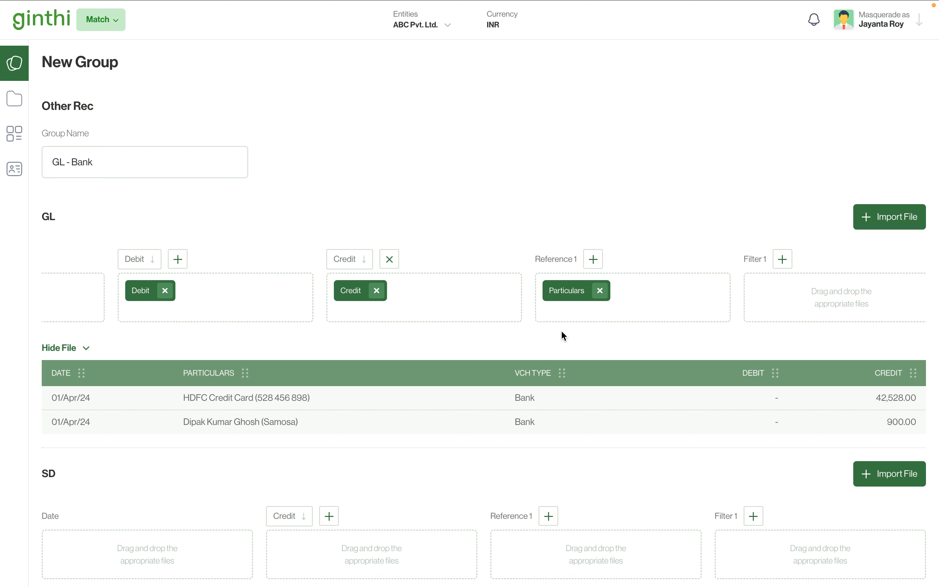
Import Bank_Apr 24.xlsx as the SD file of the match group.
{"action": "scroll", "coordinate": [562, 335], "scroll_direction": "down", "scroll_amount": 5}
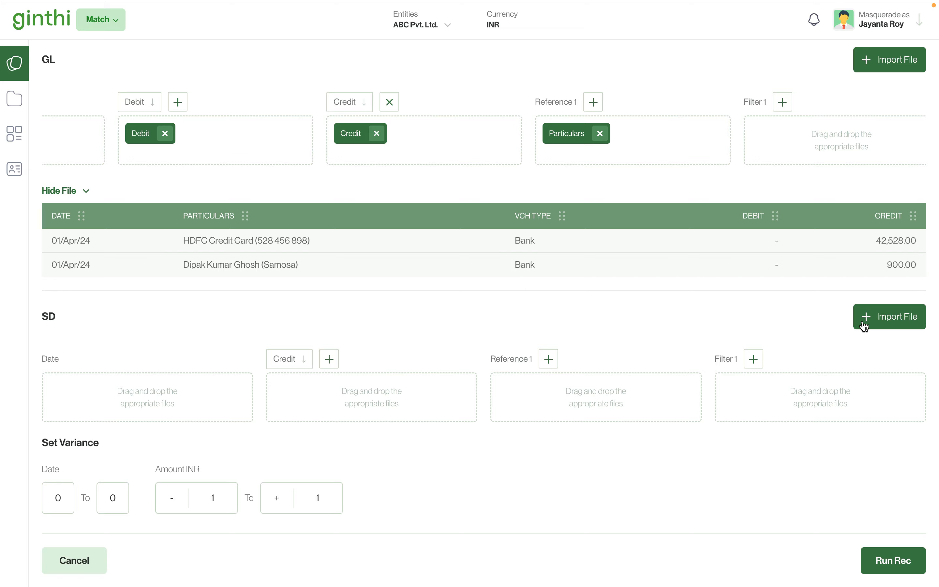
{"action": "left_click", "coordinate": [880, 325]}
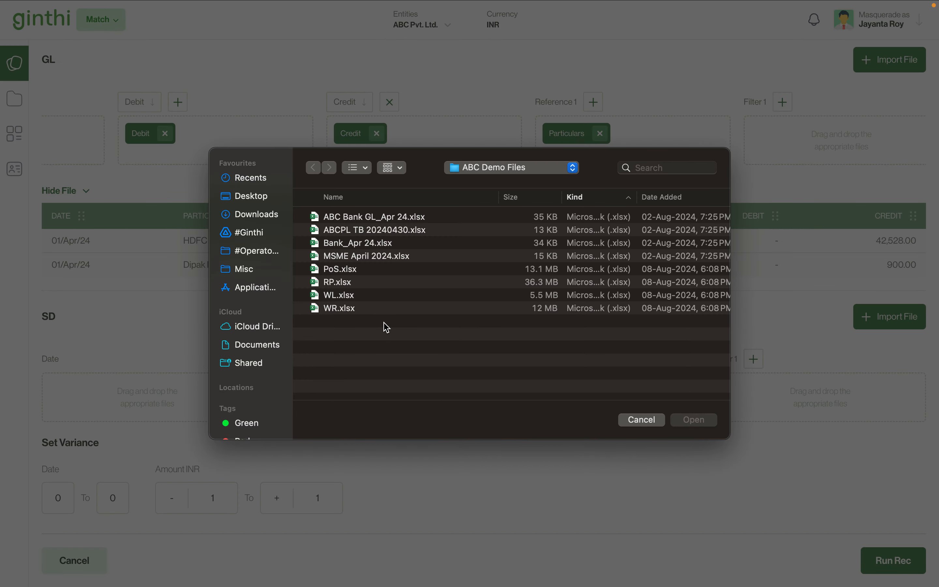
{"action": "double_click", "coordinate": [336, 255]}
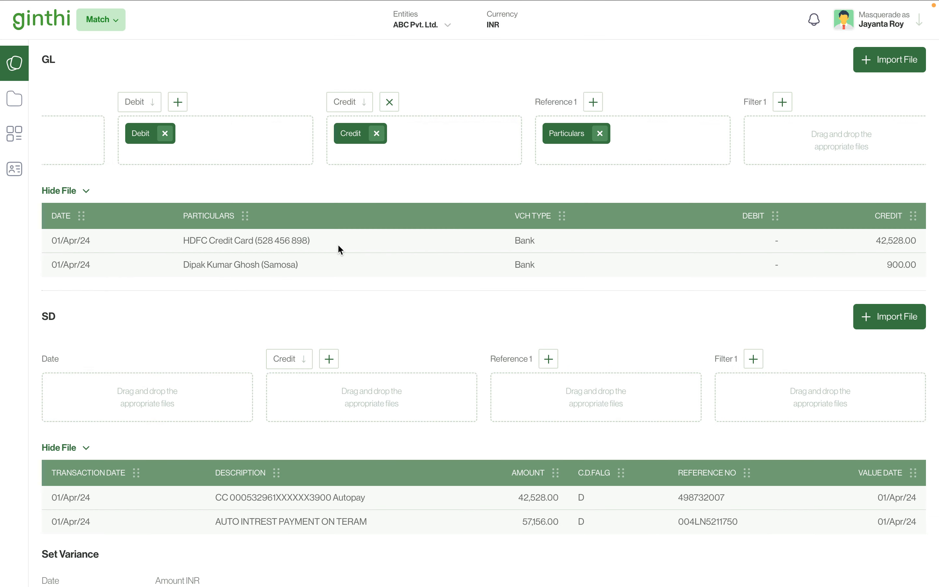
Map the SD file's Transaction Date column to Date, and its Amount column to a field of type Amount.
{"action": "scroll", "coordinate": [337, 287], "scroll_direction": "down", "scroll_amount": 2}
{"action": "left_click_drag", "start_coordinate": [81, 403], "coordinate": [88, 315]}
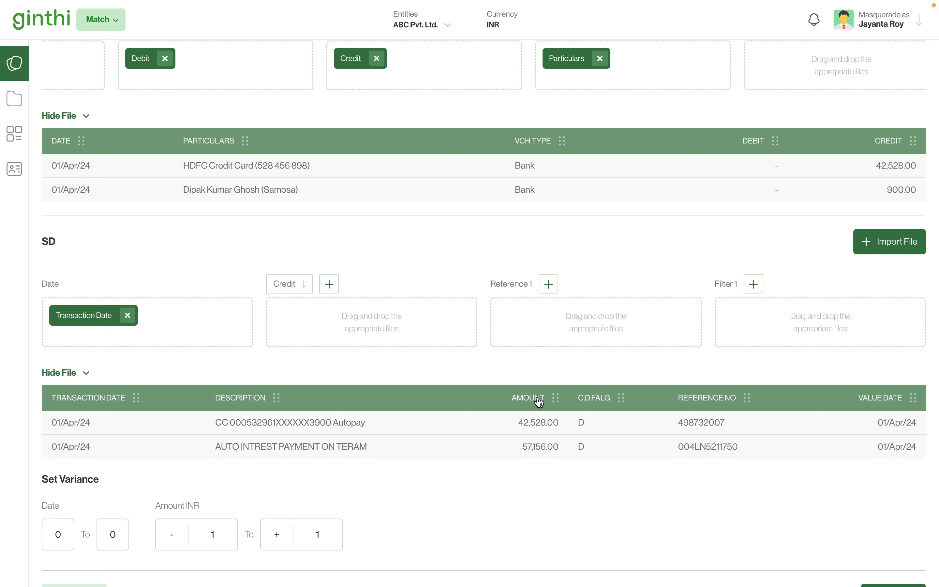
{"action": "left_click", "coordinate": [302, 291]}
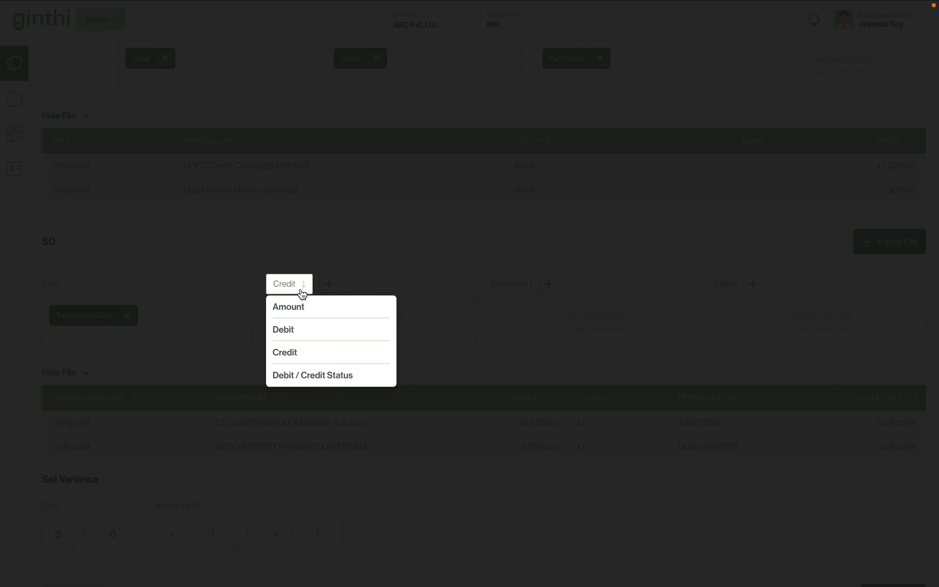
{"action": "left_click", "coordinate": [300, 310]}
{"action": "left_click_drag", "start_coordinate": [531, 398], "coordinate": [350, 334]}
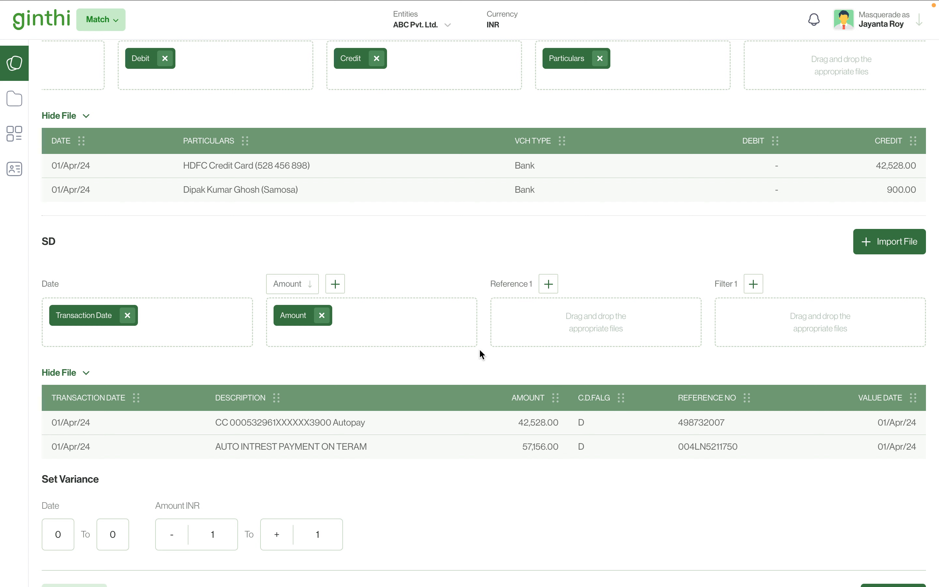
Add a Debit / Credit Status field to SD mapped to C.D.Falg, and map Description to Reference 1.
{"action": "left_click", "coordinate": [336, 284]}
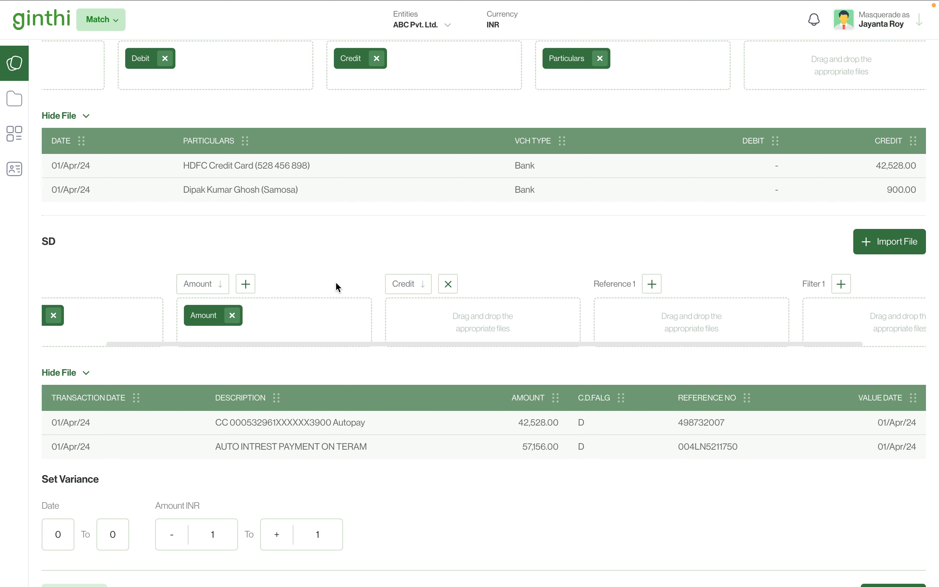
{"action": "left_click", "coordinate": [358, 288]}
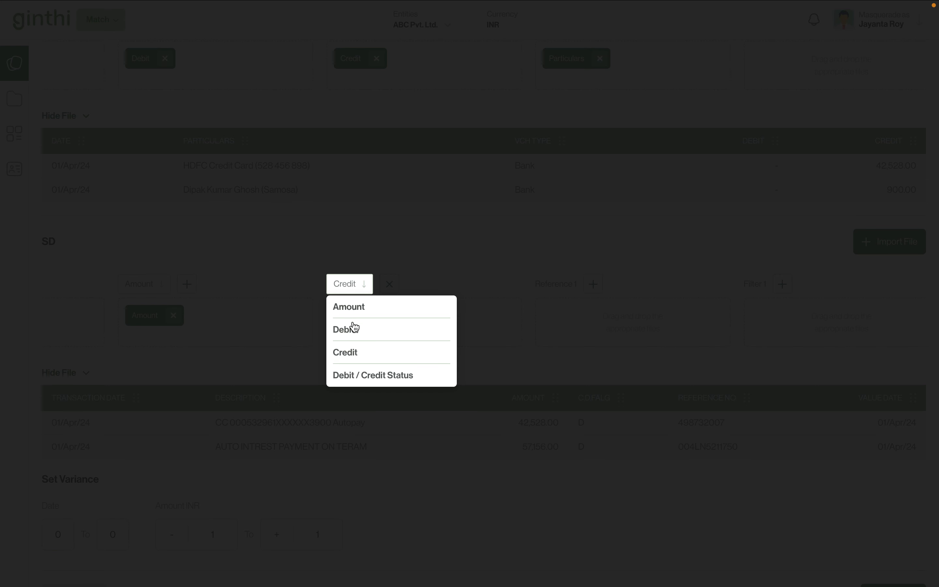
{"action": "left_click", "coordinate": [357, 380]}
{"action": "left_click_drag", "start_coordinate": [598, 400], "coordinate": [372, 323]}
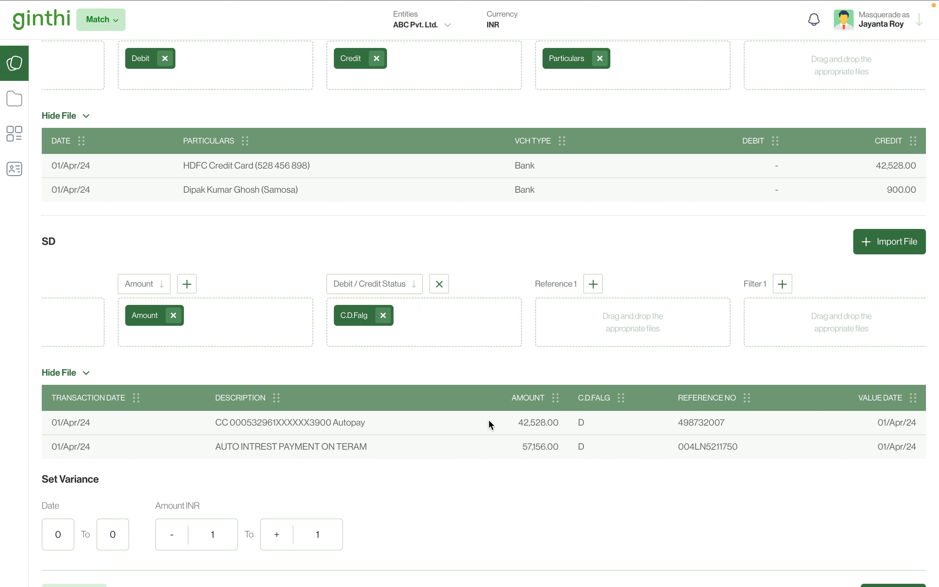
{"action": "left_click_drag", "start_coordinate": [249, 400], "coordinate": [584, 327]}
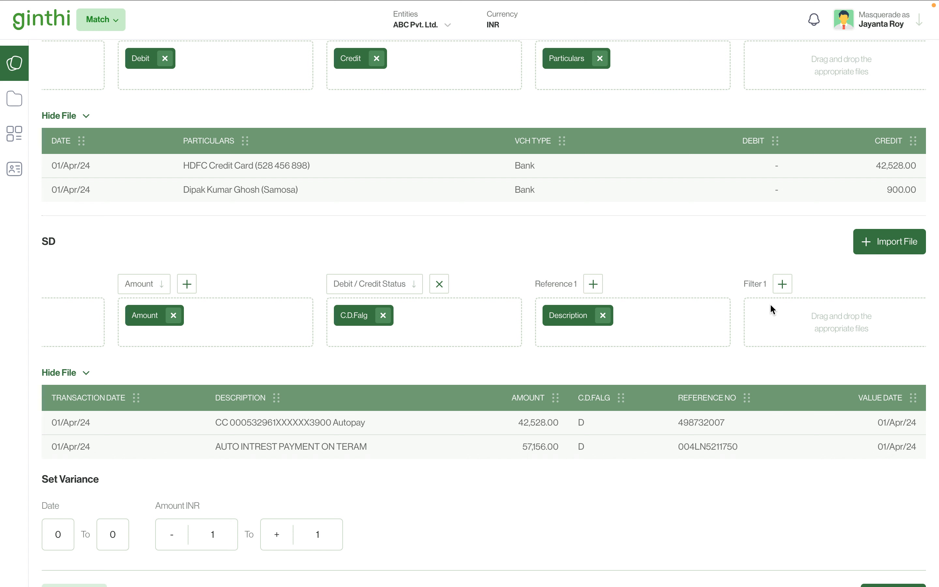
Run the GL - Bank reconciliation and review its matched items, transaction summary and unmatched items.
{"action": "scroll", "coordinate": [534, 411], "scroll_direction": "down", "scroll_amount": 1}
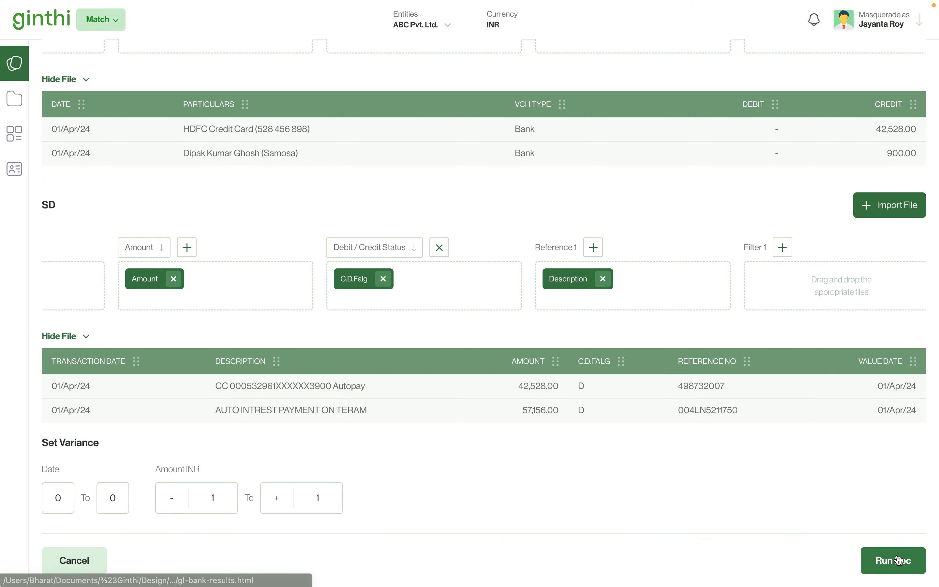
{"action": "left_click", "coordinate": [899, 560]}
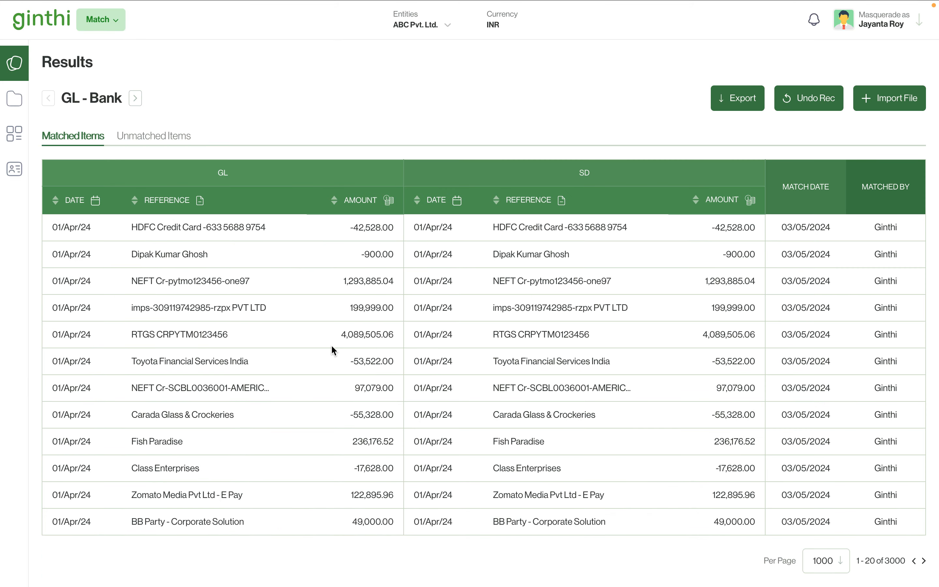
{"action": "scroll", "coordinate": [331, 350], "scroll_direction": "down", "scroll_amount": 5}
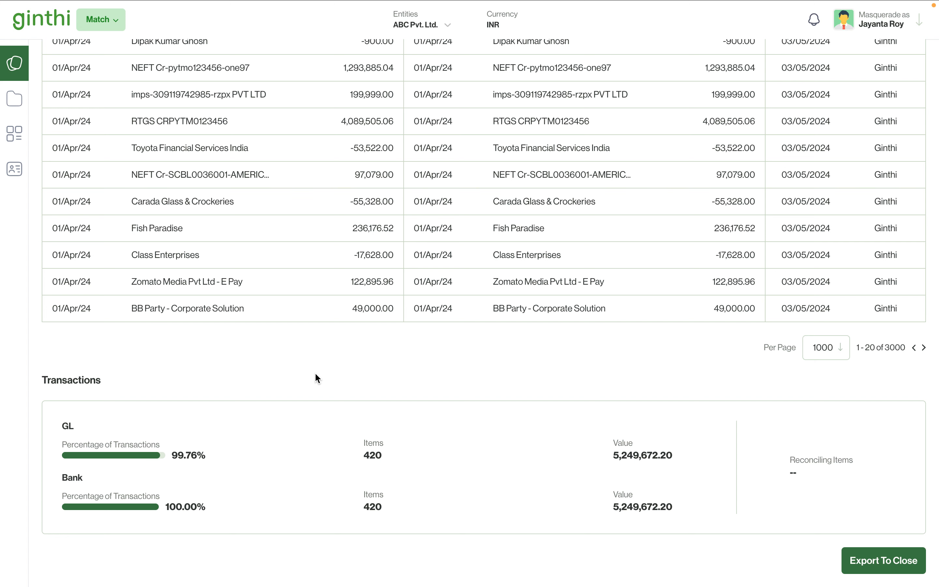
{"action": "scroll", "coordinate": [314, 372], "scroll_direction": "up", "scroll_amount": 5}
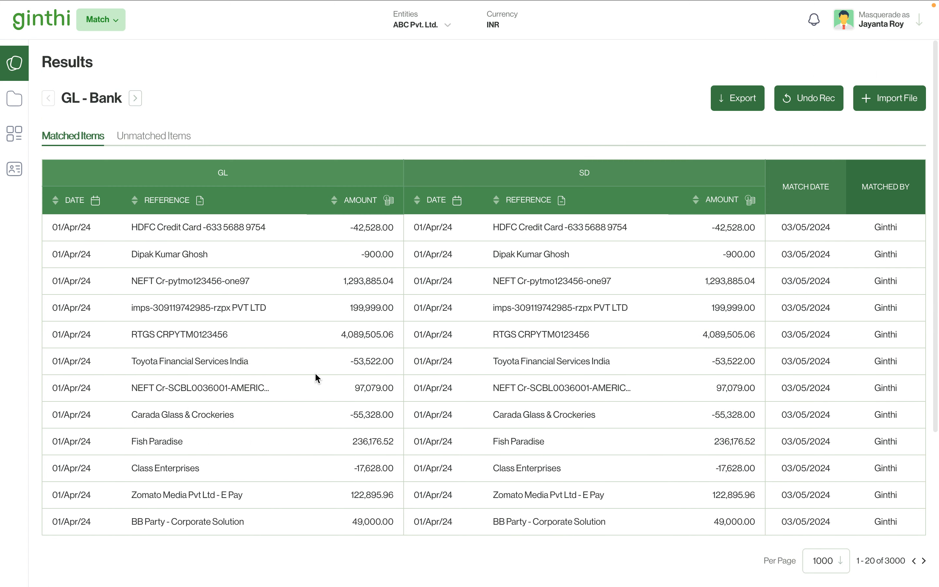
{"action": "left_click", "coordinate": [183, 136]}
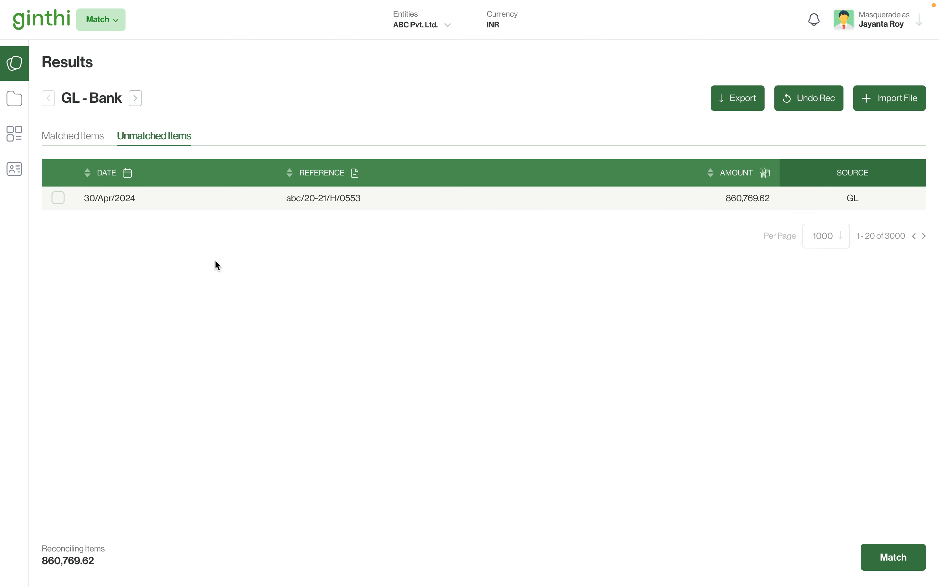
{"action": "left_click", "coordinate": [96, 136]}
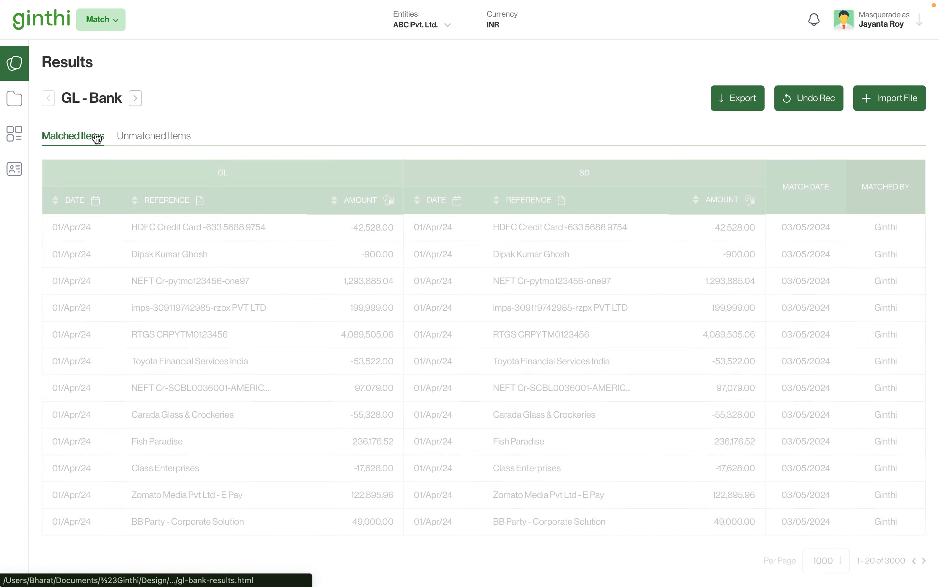
Export the matching results to Close for Loans Liability - Bank Od, period 30/02/24 (Feb 2024) to 30/04/24 (Apr 2024).
{"action": "scroll", "coordinate": [325, 258], "scroll_direction": "down", "scroll_amount": 5}
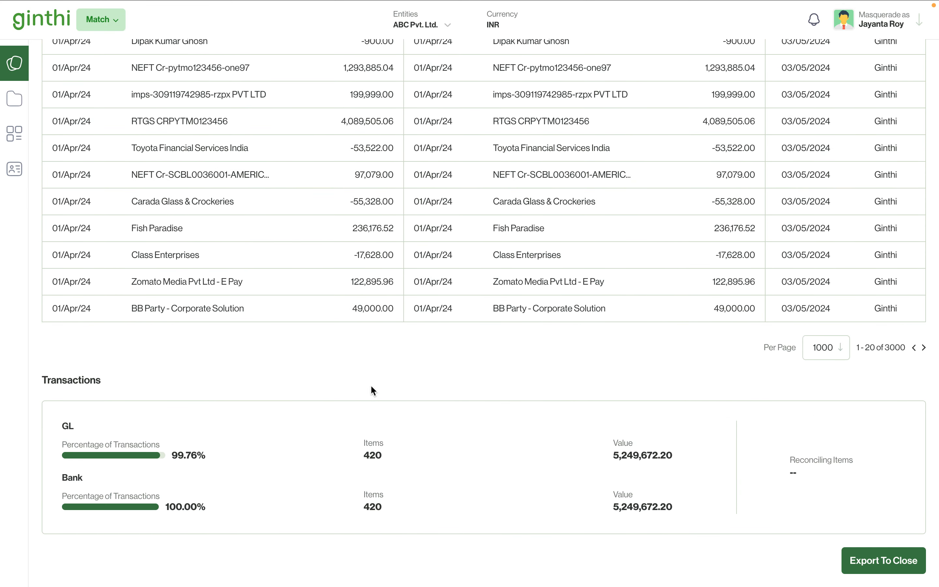
{"action": "left_click", "coordinate": [862, 559]}
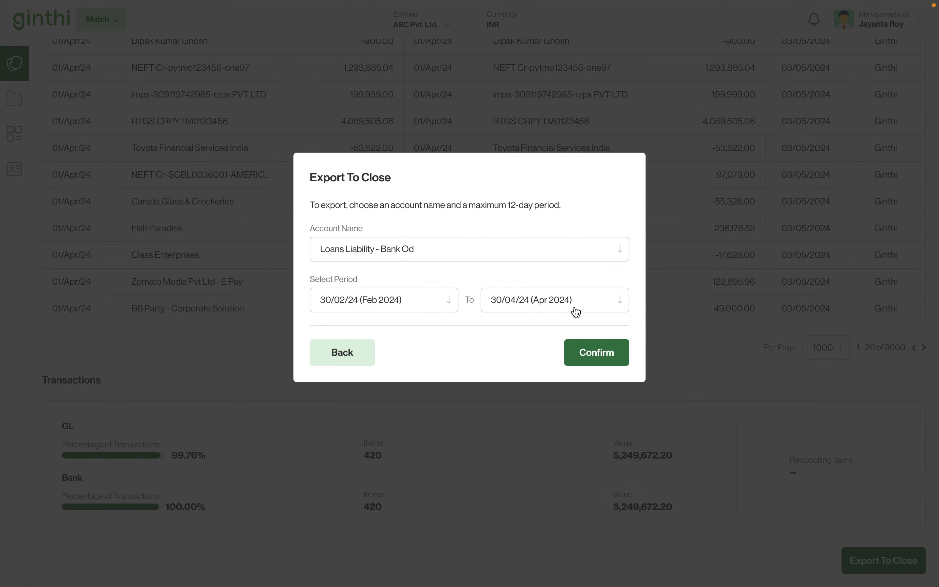
{"action": "left_click", "coordinate": [612, 353]}
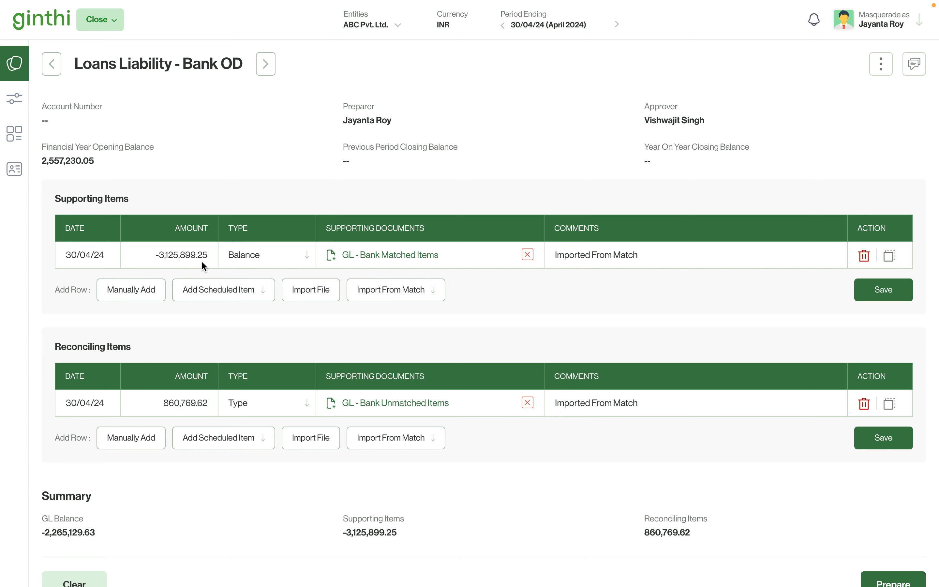
Set the supporting item's type to Balance and check its GL - Bank Matched Items document and export formats, returning to the account.
{"action": "left_click", "coordinate": [243, 260]}
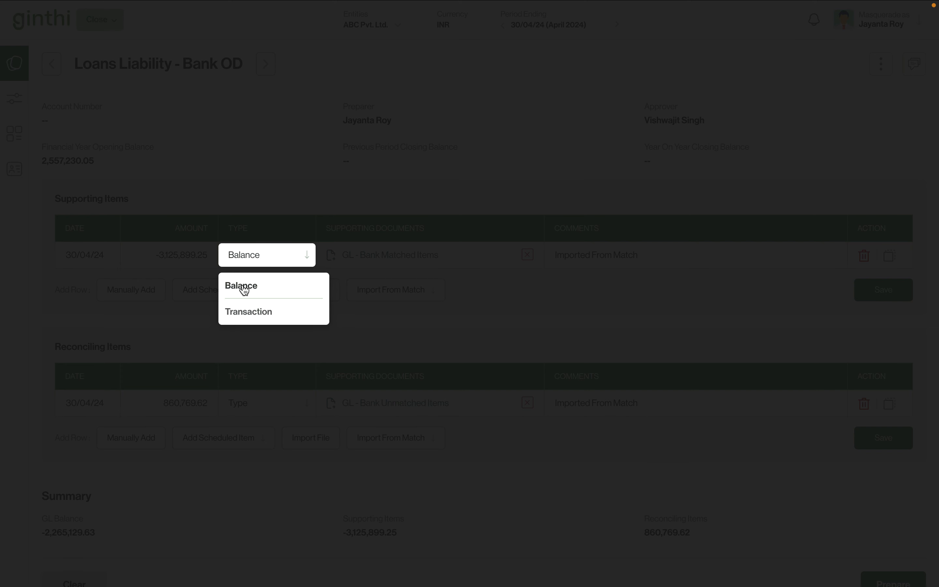
{"action": "left_click", "coordinate": [243, 287]}
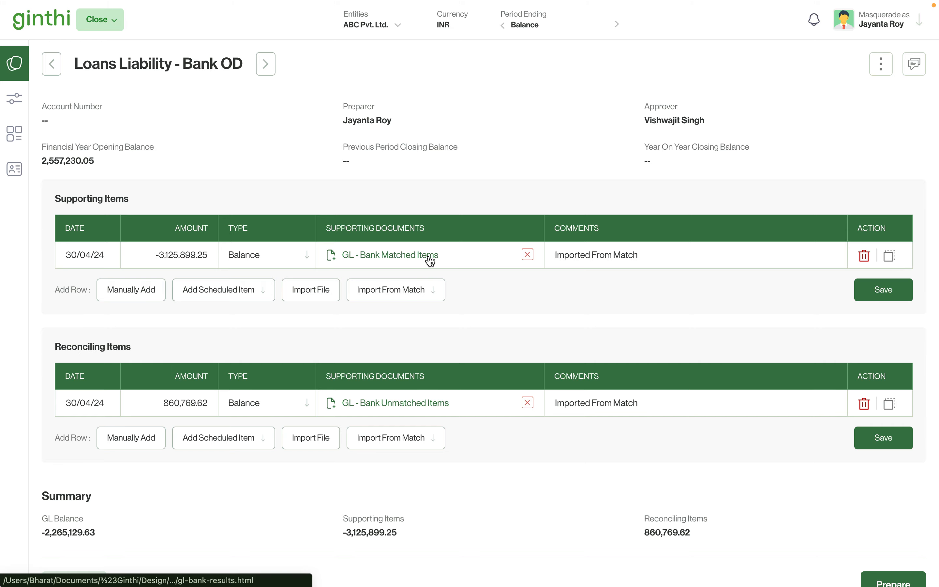
{"action": "left_click", "coordinate": [408, 257]}
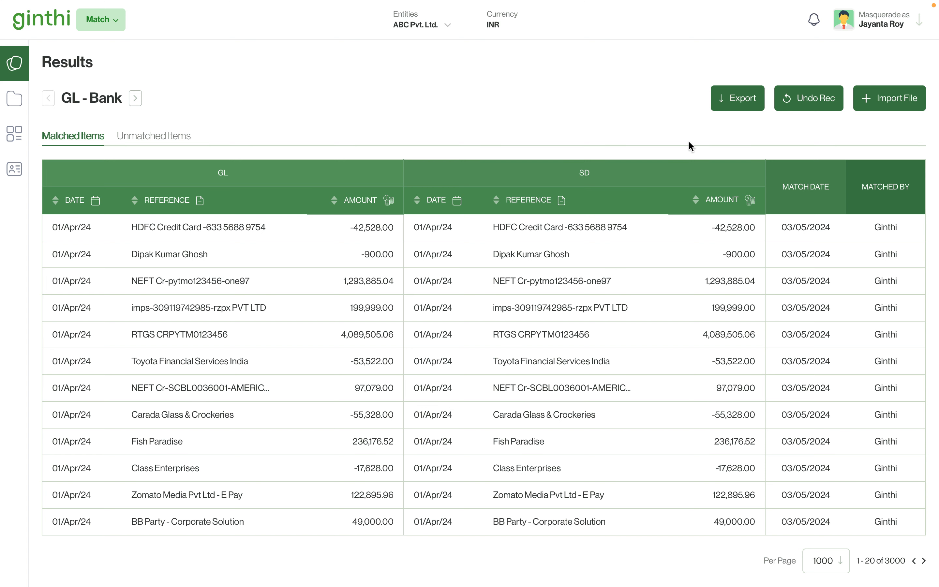
{"action": "left_click", "coordinate": [734, 110]}
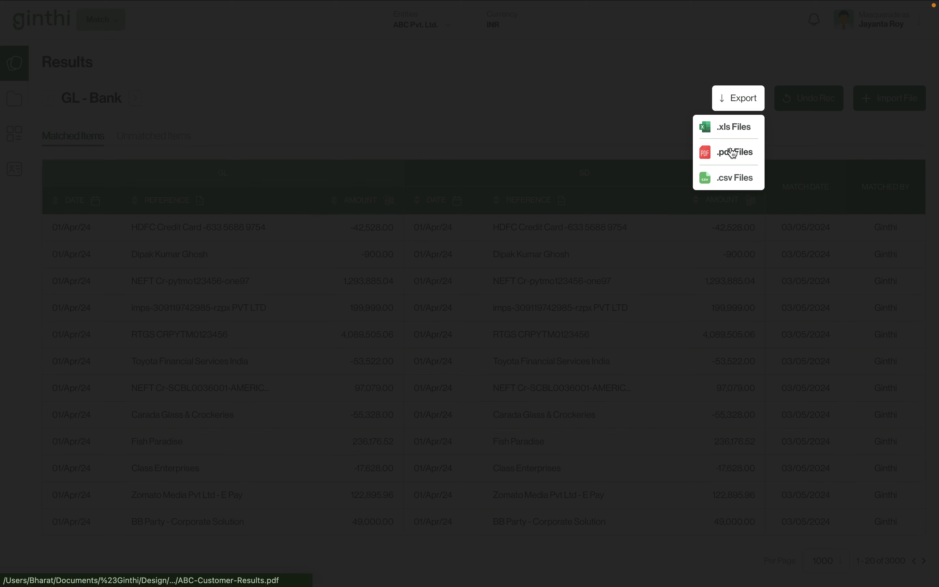
{"action": "left_click", "coordinate": [678, 114]}
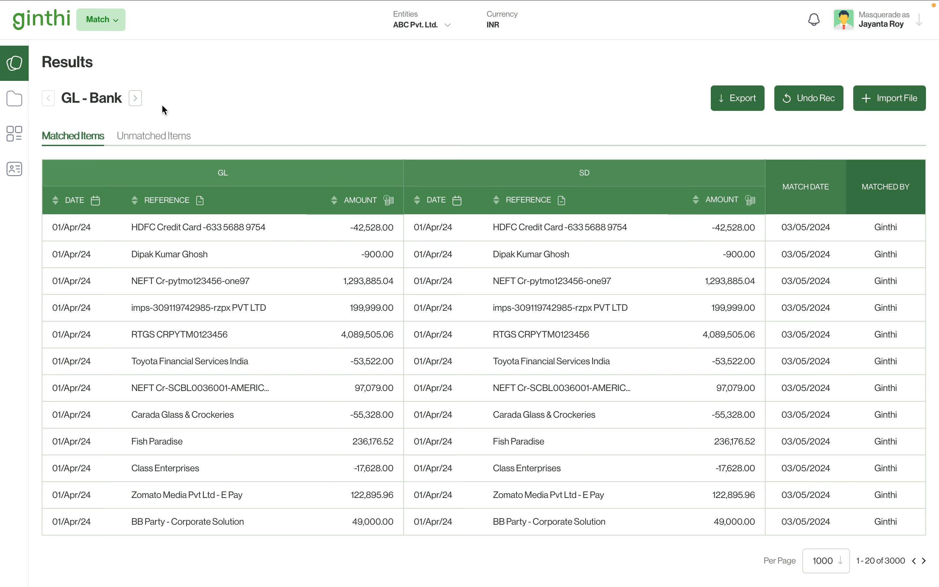
{"action": "left_click", "coordinate": [14, 58]}
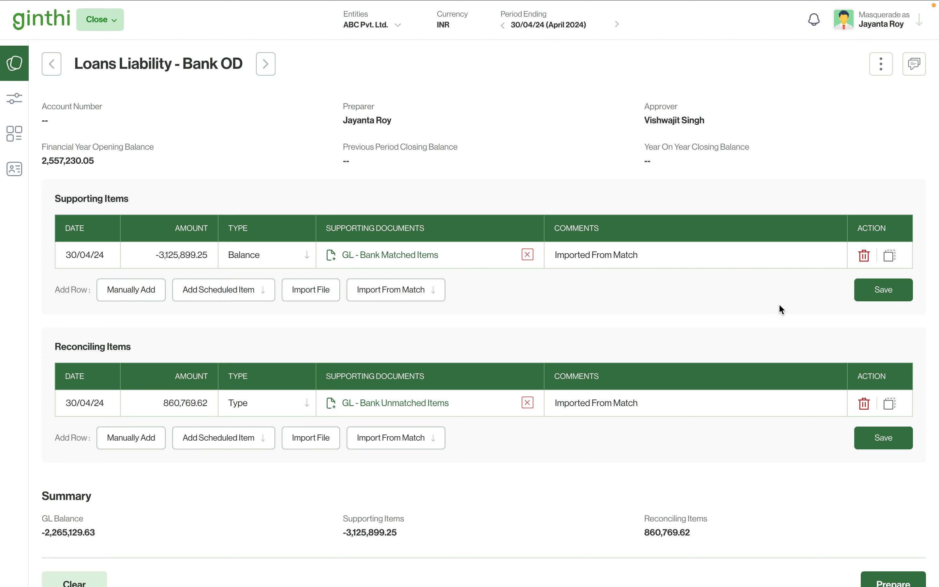
Set the reconciling item's type to Timing Difference and save the reconciling items.
{"action": "scroll", "coordinate": [397, 351], "scroll_direction": "down", "scroll_amount": 1}
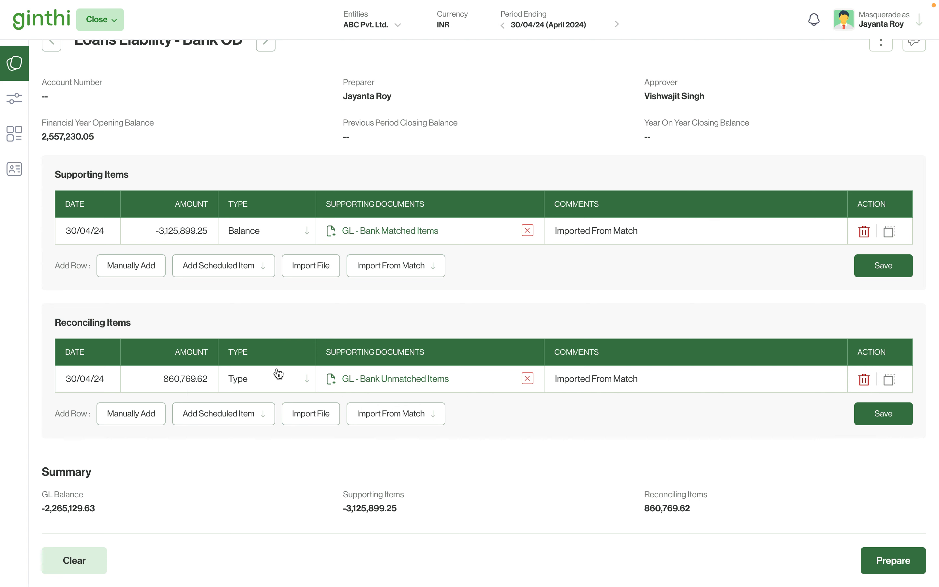
{"action": "left_click", "coordinate": [273, 387]}
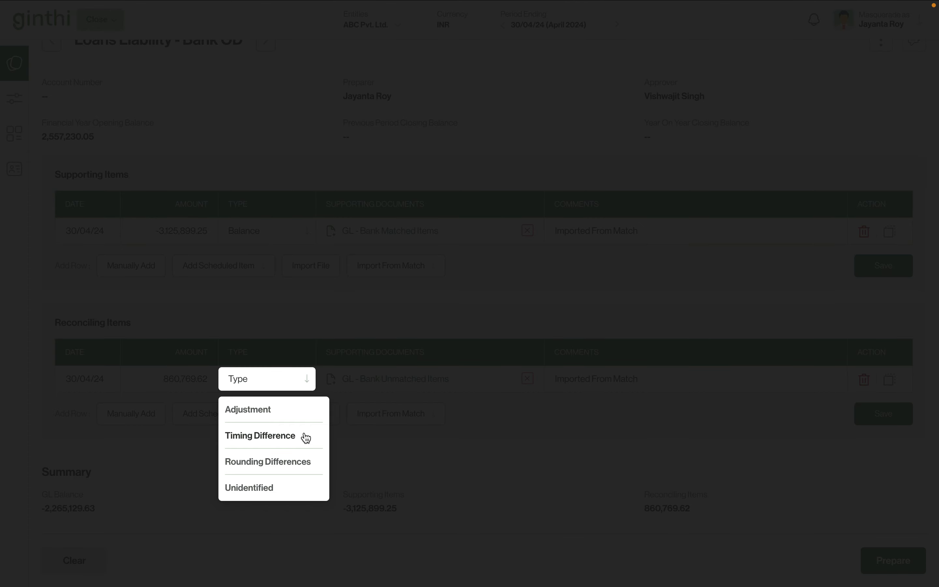
{"action": "left_click", "coordinate": [275, 439]}
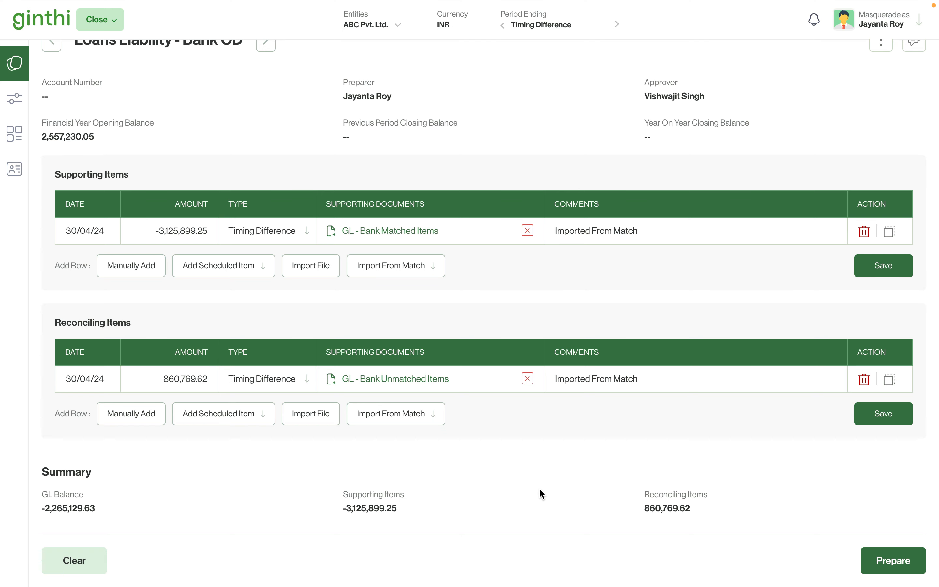
{"action": "left_click", "coordinate": [858, 414]}
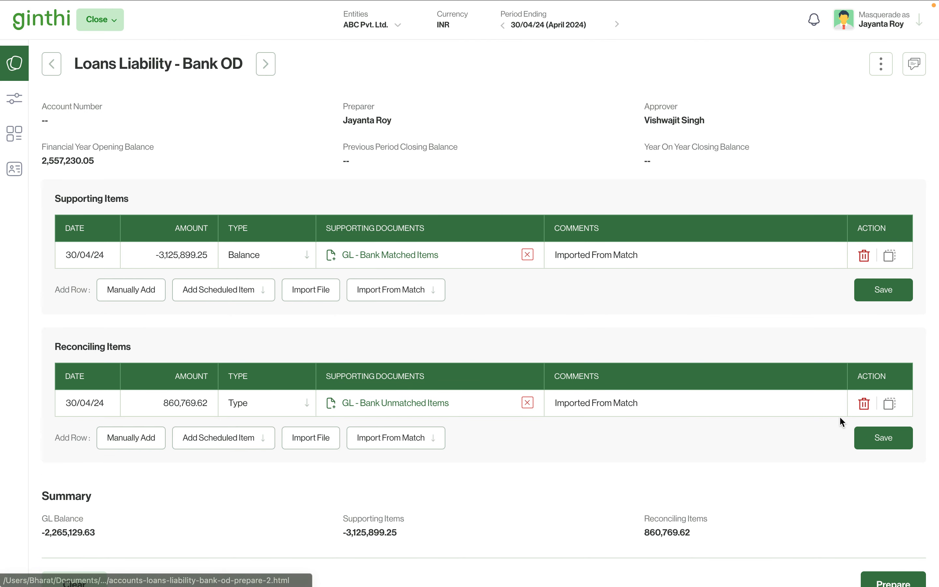
Set the reconciling item's type to Timing Difference and prepare the Loans Liability - Bank OD account.
{"action": "left_click", "coordinate": [312, 416]}
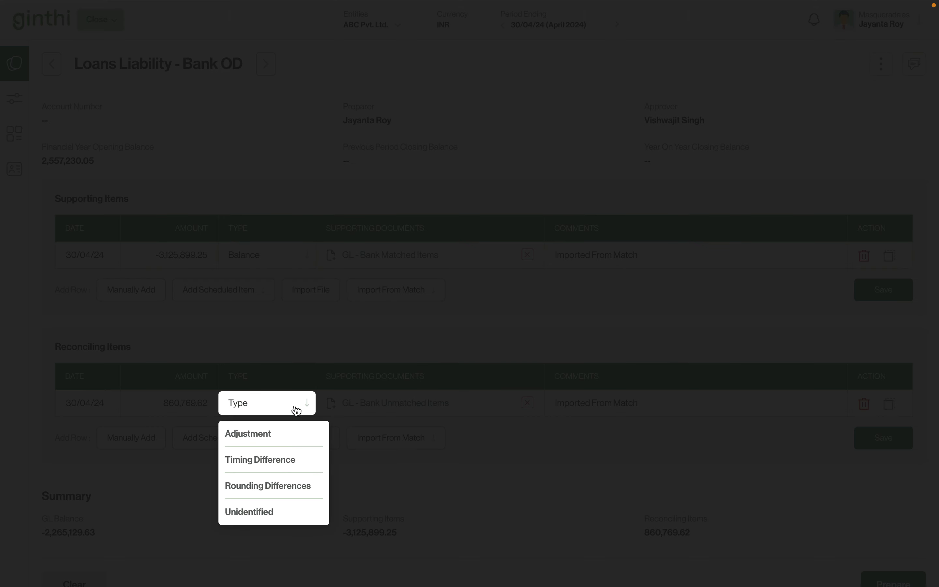
{"action": "left_click", "coordinate": [264, 459]}
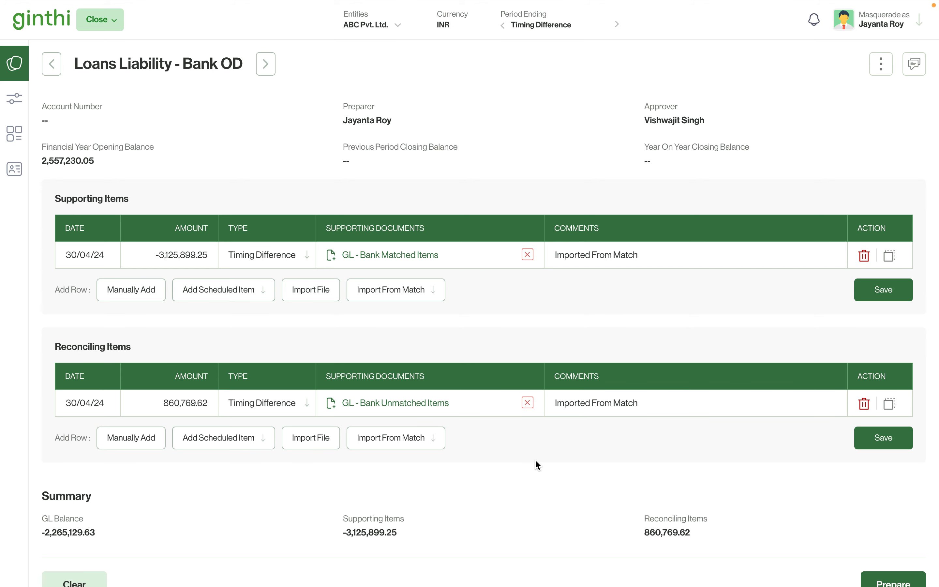
{"action": "scroll", "coordinate": [536, 461], "scroll_direction": "down", "scroll_amount": 1}
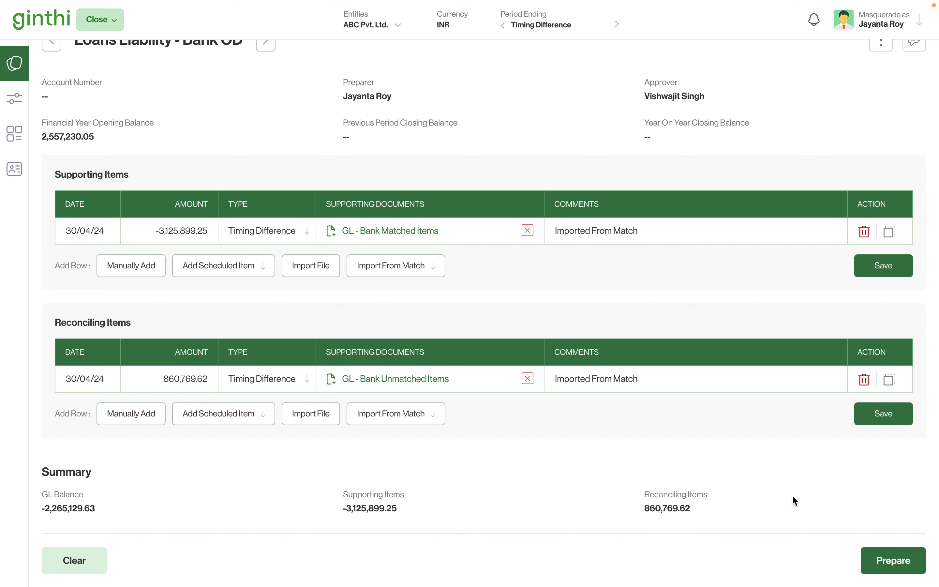
{"action": "left_click", "coordinate": [899, 563]}
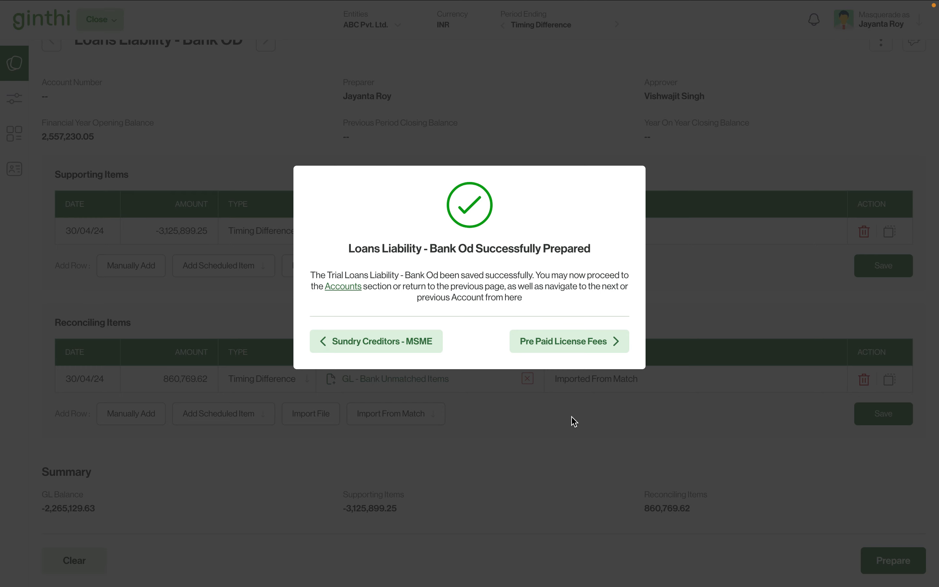
Open the Pre Paid License Fees account, check its balance in the ABCPL TB 20240430 workbook in Excel, and return to Ginthi.
{"action": "left_click", "coordinate": [591, 346]}
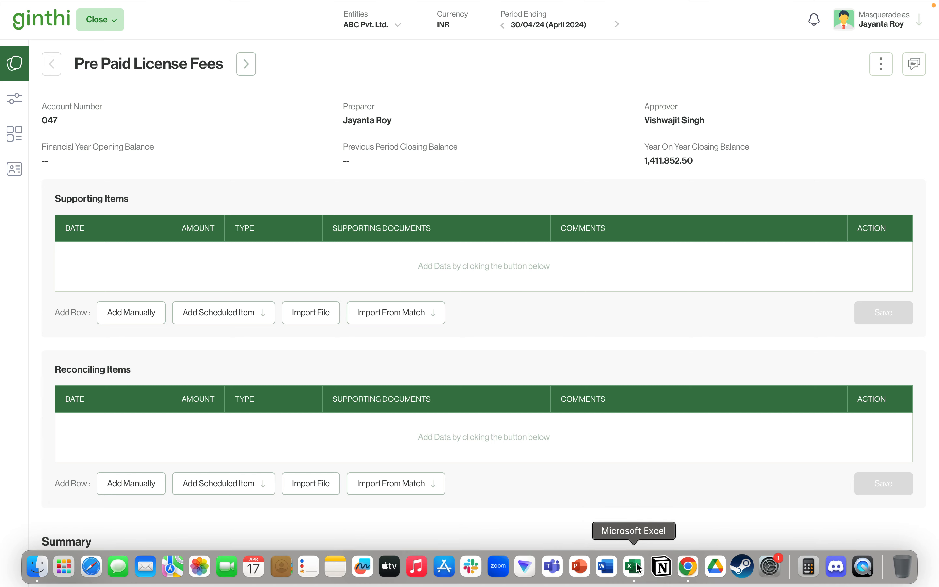
{"action": "right_click", "coordinate": [637, 567]}
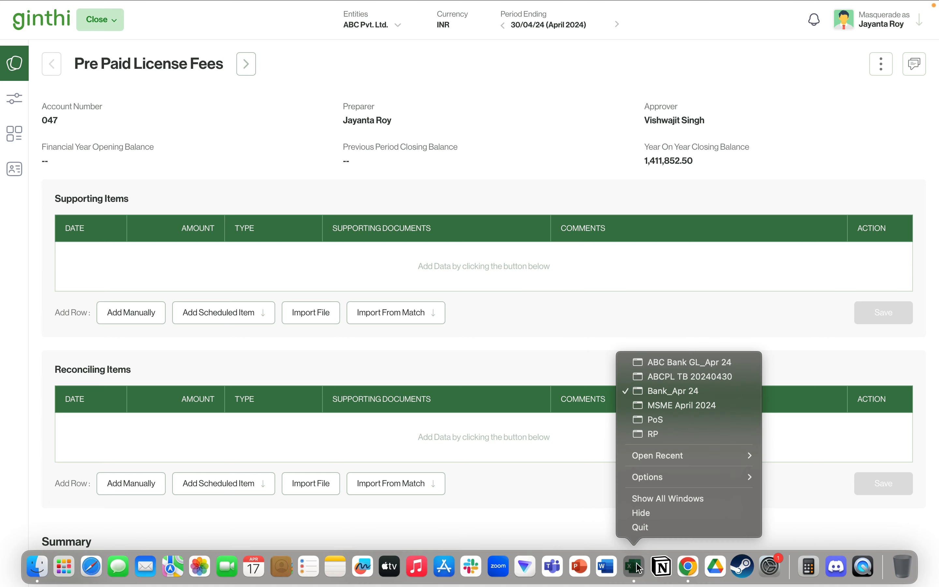
{"action": "left_click", "coordinate": [690, 375]}
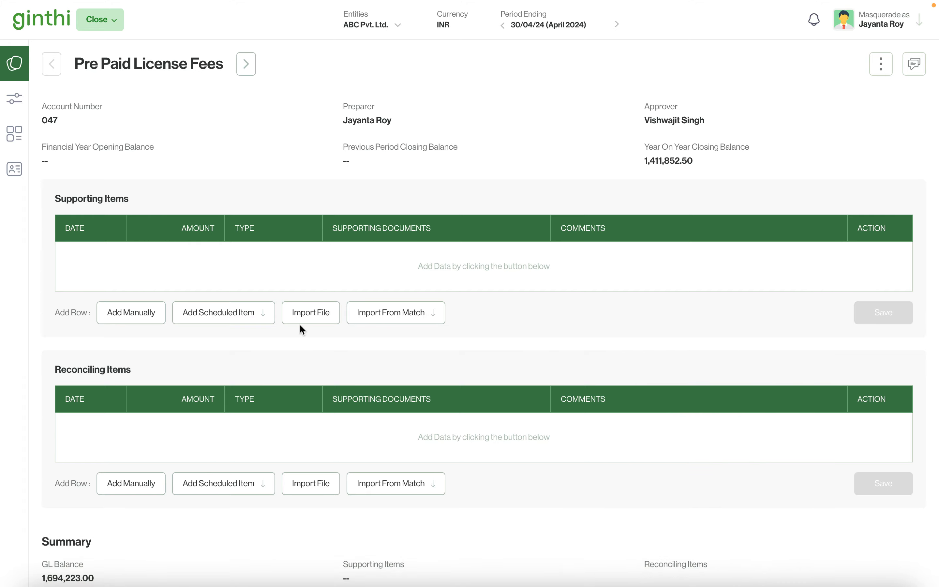
{"action": "scroll", "coordinate": [241, 338], "scroll_direction": "down", "scroll_amount": 12}
{"action": "scroll", "coordinate": [241, 336], "scroll_direction": "up", "scroll_amount": 2}
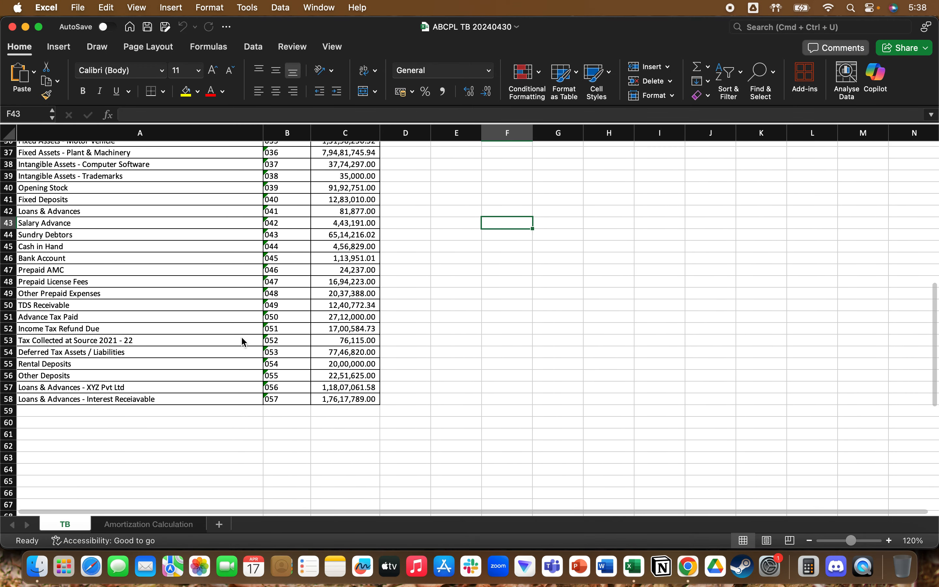
{"action": "left_click", "coordinate": [324, 290]}
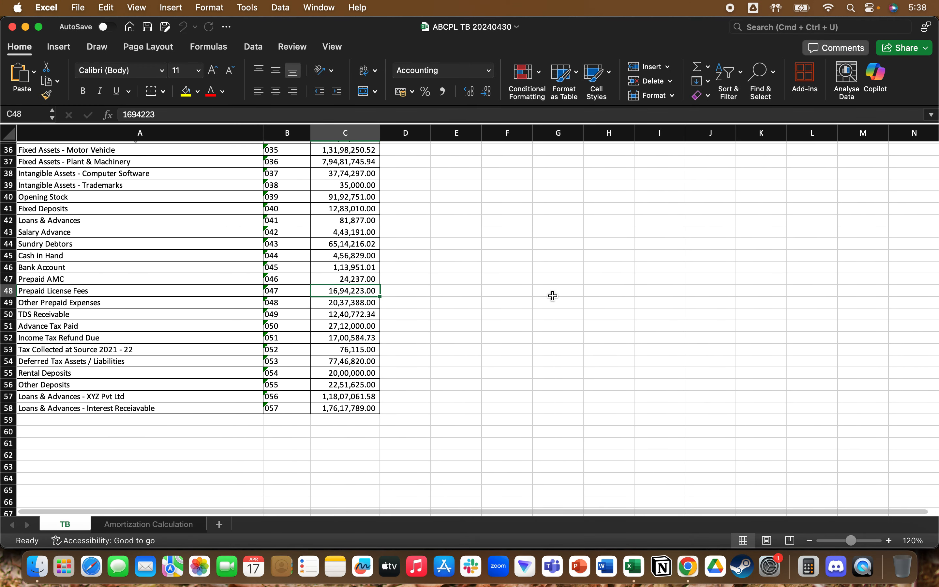
{"action": "left_click", "coordinate": [692, 568]}
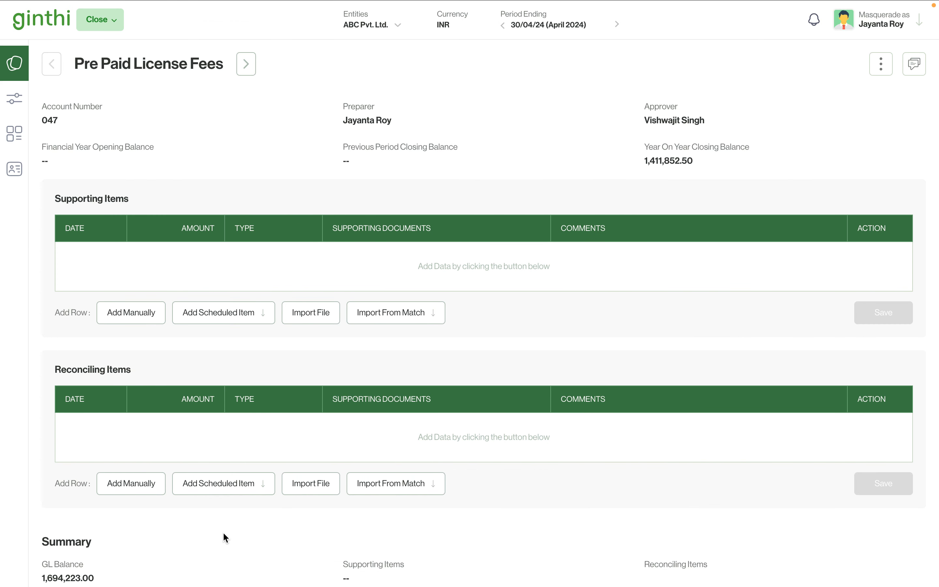
Start a scheduled amortization supporting item for Pre Paid License Fees with an amount of 1694223.
{"action": "scroll", "coordinate": [223, 532], "scroll_direction": "down", "scroll_amount": 3}
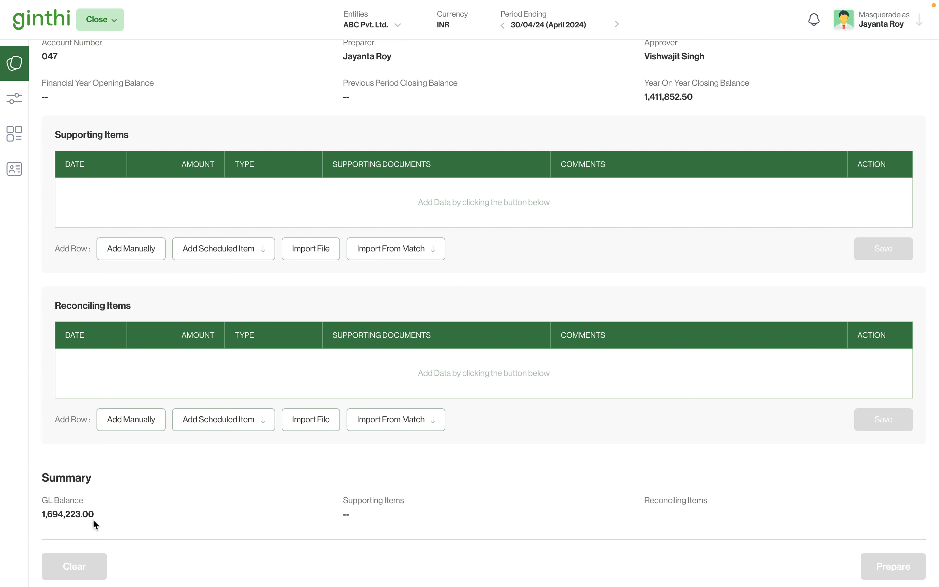
{"action": "left_click", "coordinate": [200, 256]}
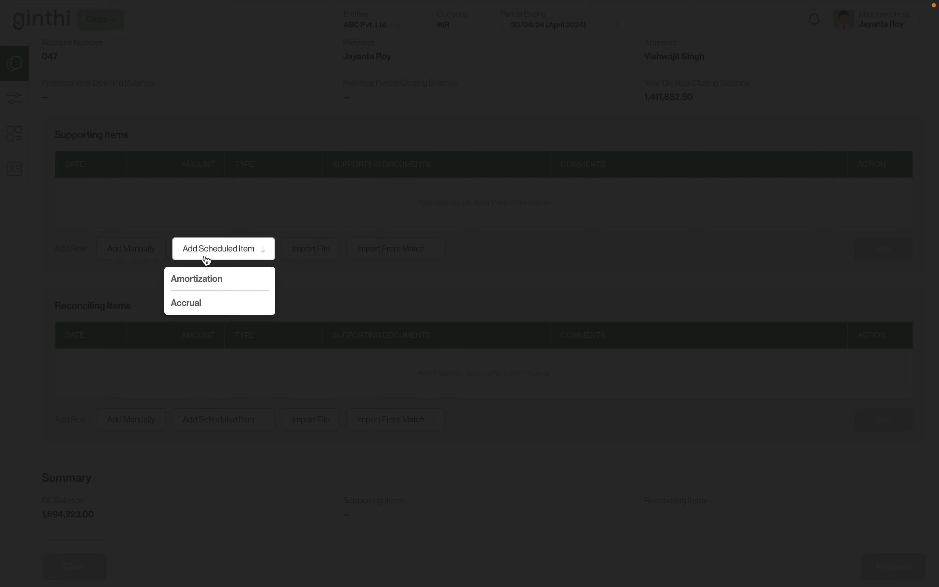
{"action": "left_click", "coordinate": [207, 286]}
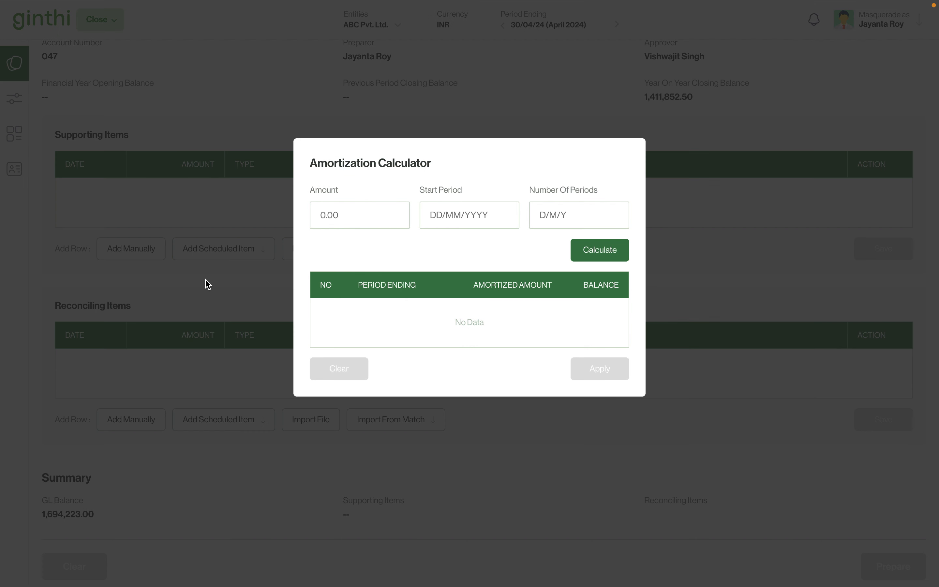
{"action": "left_click", "coordinate": [343, 213]}
{"action": "type", "text": "1694223"}
Set the amortization's start period to May 2024.
{"action": "left_click", "coordinate": [471, 212]}
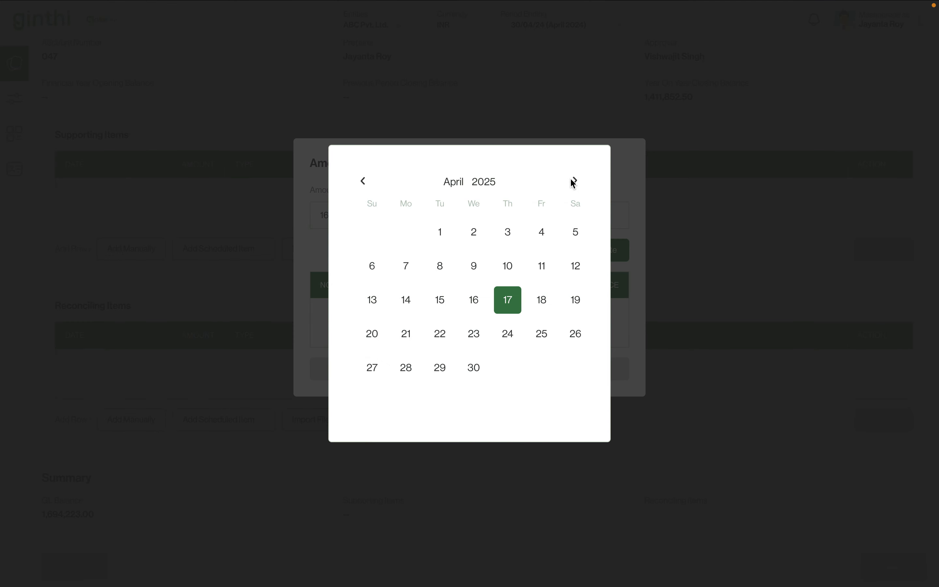
{"action": "left_click", "coordinate": [367, 181]}
{"action": "left_click", "coordinate": [367, 181]}
{"action": "left_click", "coordinate": [367, 181]}
{"action": "left_click", "coordinate": [367, 181]}
{"action": "left_click", "coordinate": [367, 182]}
{"action": "left_click", "coordinate": [367, 182]}
{"action": "left_click", "coordinate": [367, 181]}
{"action": "left_click", "coordinate": [368, 181]}
{"action": "left_click", "coordinate": [368, 181]}
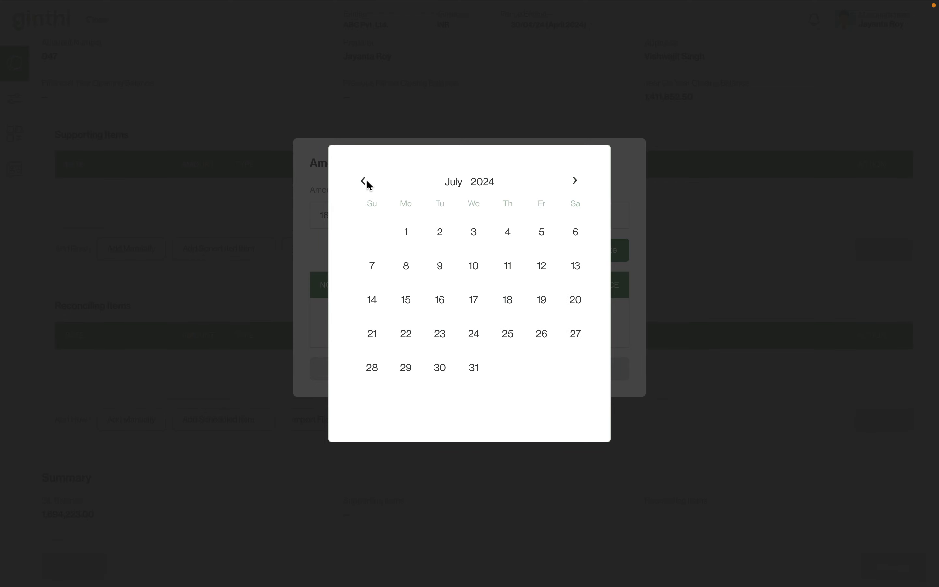
{"action": "left_click", "coordinate": [367, 181]}
{"action": "left_click", "coordinate": [369, 186]}
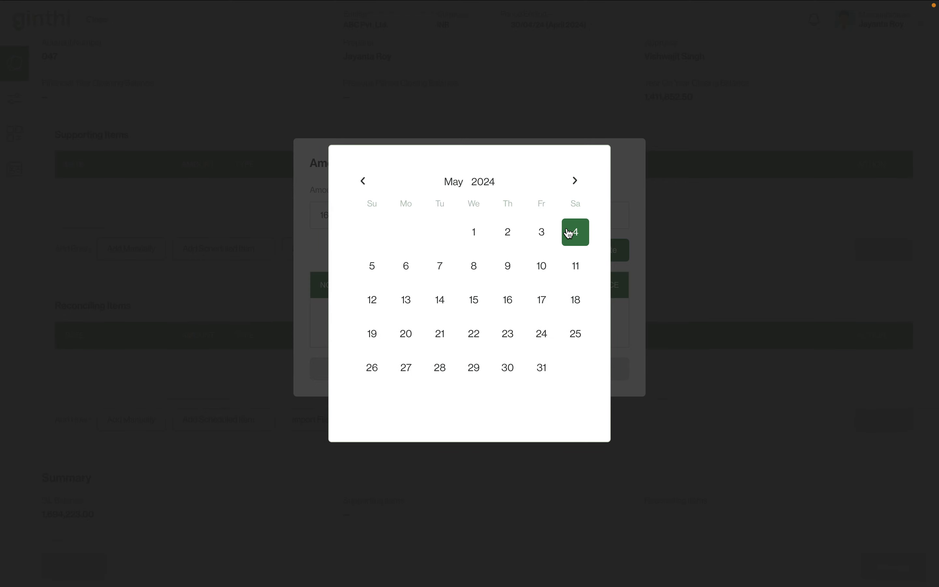
{"action": "left_click", "coordinate": [480, 233]}
Calculate the amortization over 12 M, apply it, and review the schedule attached to the supporting item.
{"action": "left_click", "coordinate": [559, 216]}
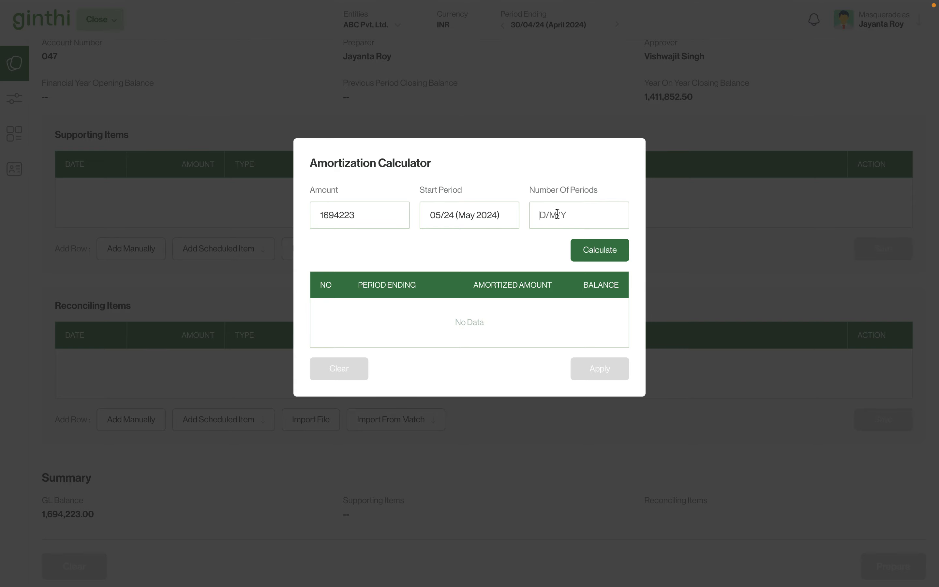
{"action": "type", "text": "12 M"}
{"action": "left_click", "coordinate": [598, 253]}
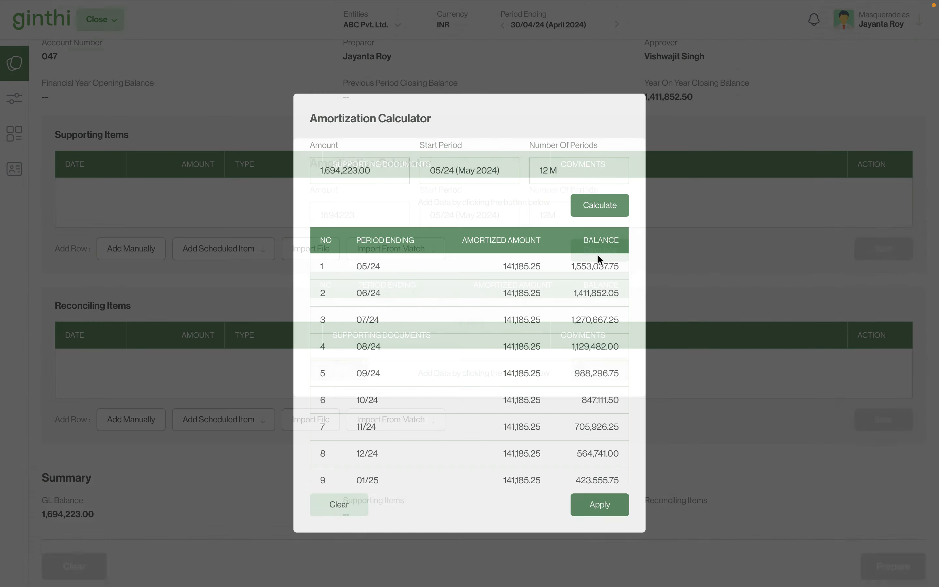
{"action": "scroll", "coordinate": [523, 336], "scroll_direction": "down", "scroll_amount": 3}
{"action": "scroll", "coordinate": [523, 335], "scroll_direction": "up", "scroll_amount": 3}
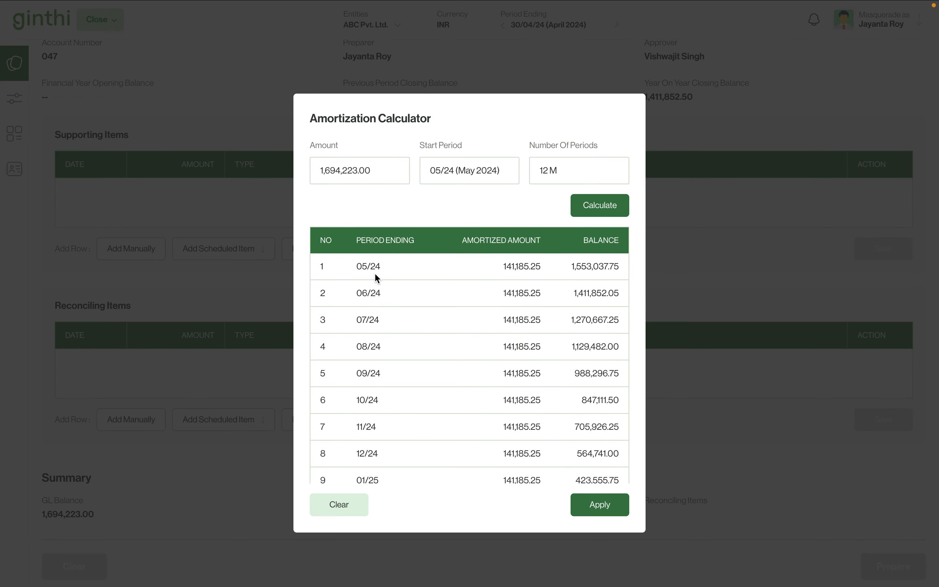
{"action": "scroll", "coordinate": [378, 318], "scroll_direction": "down", "scroll_amount": 3}
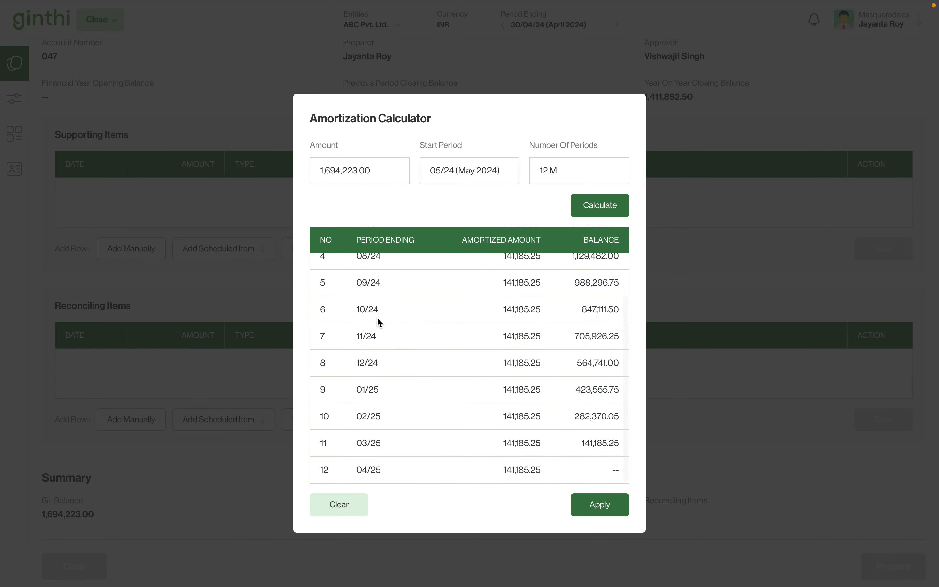
{"action": "scroll", "coordinate": [511, 291], "scroll_direction": "up", "scroll_amount": 3}
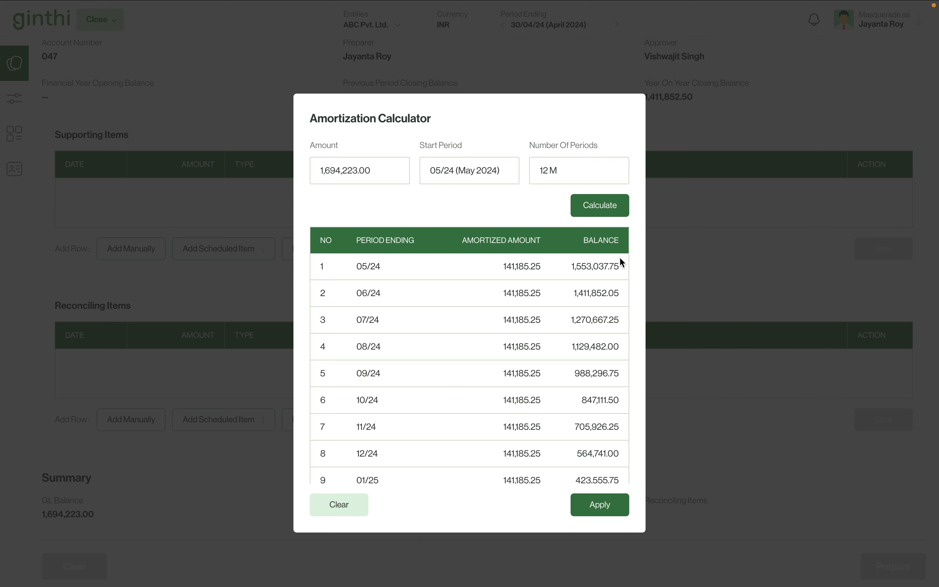
{"action": "left_click", "coordinate": [606, 505]}
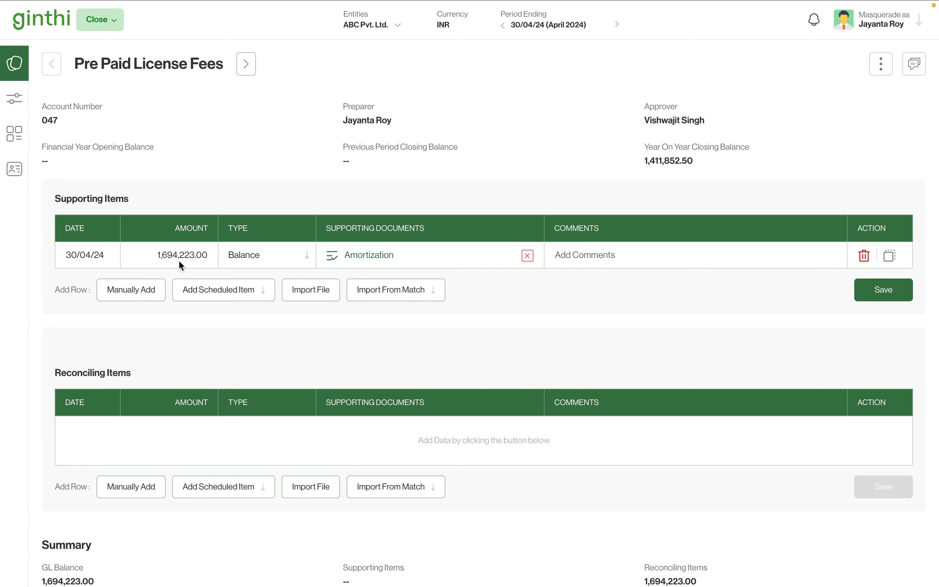
{"action": "left_click", "coordinate": [367, 262]}
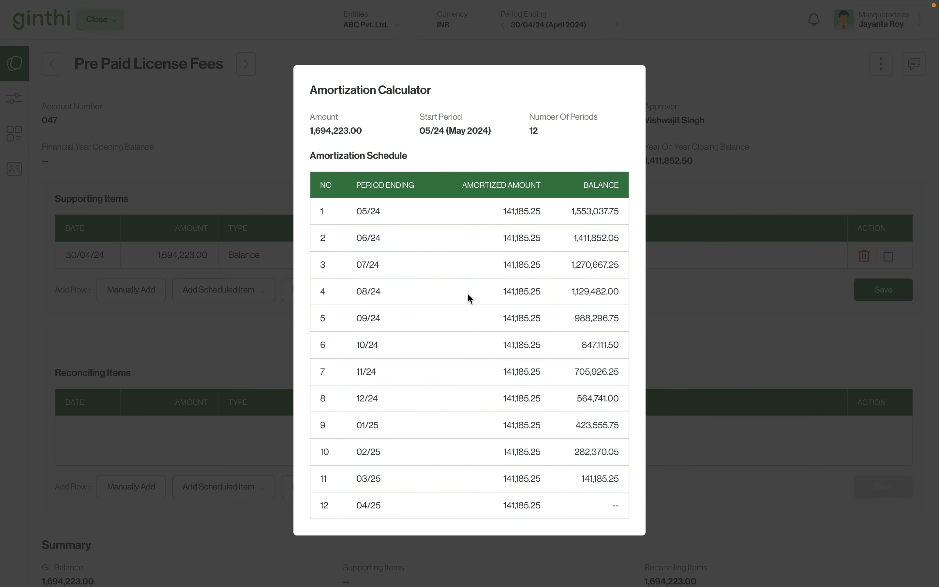
{"action": "left_click", "coordinate": [762, 316]}
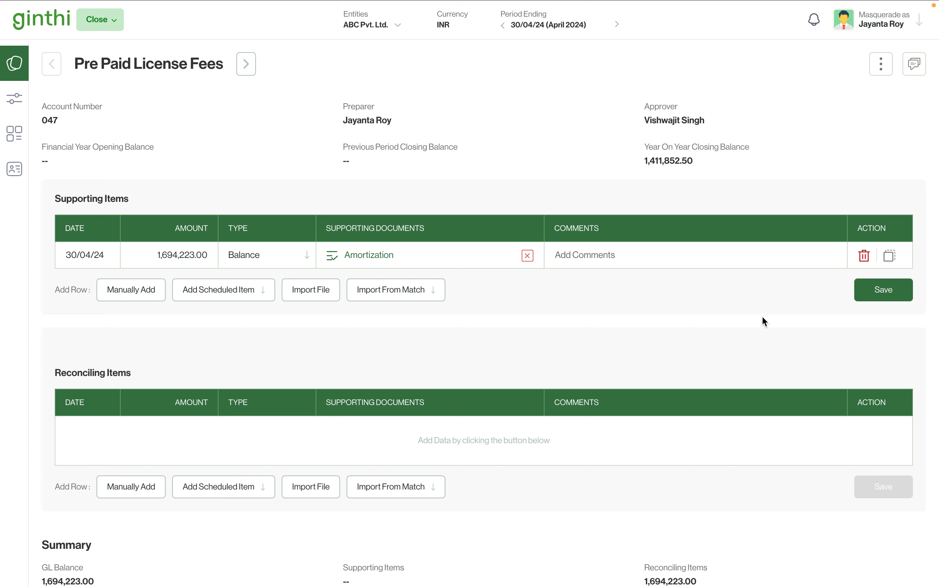
Save the amortization supporting item and prepare the Pre Paid License Fees account.
{"action": "left_click", "coordinate": [864, 295]}
{"action": "scroll", "coordinate": [623, 329], "scroll_direction": "down", "scroll_amount": 2}
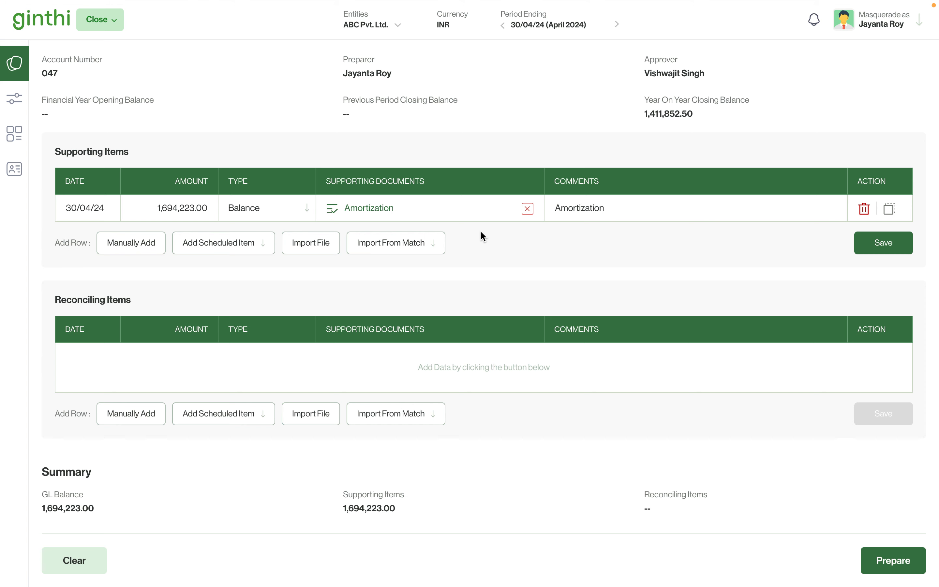
{"action": "left_click", "coordinate": [893, 561]}
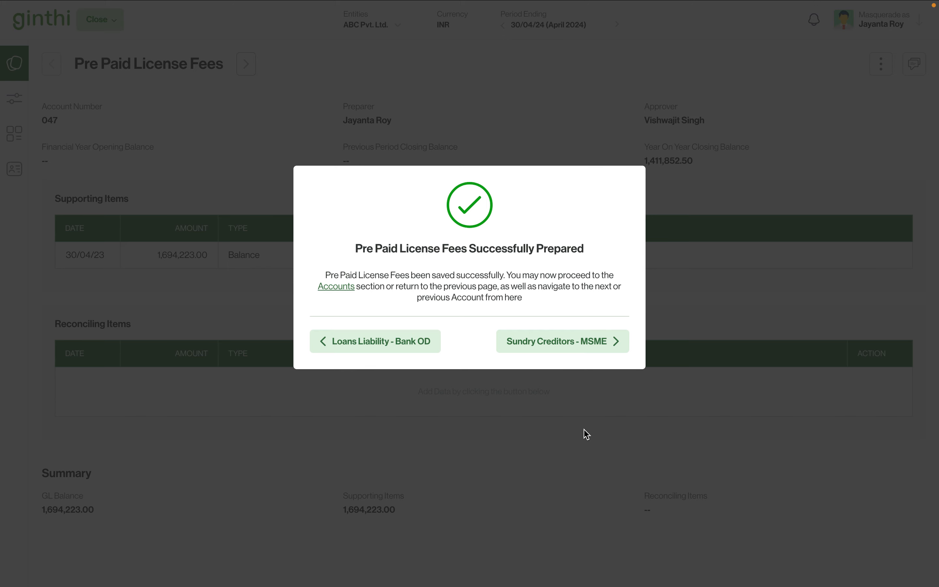
Go to the Sundry Creditors - MSME account and view its additional options, such as Activity Log and Process.
{"action": "left_click", "coordinate": [575, 352]}
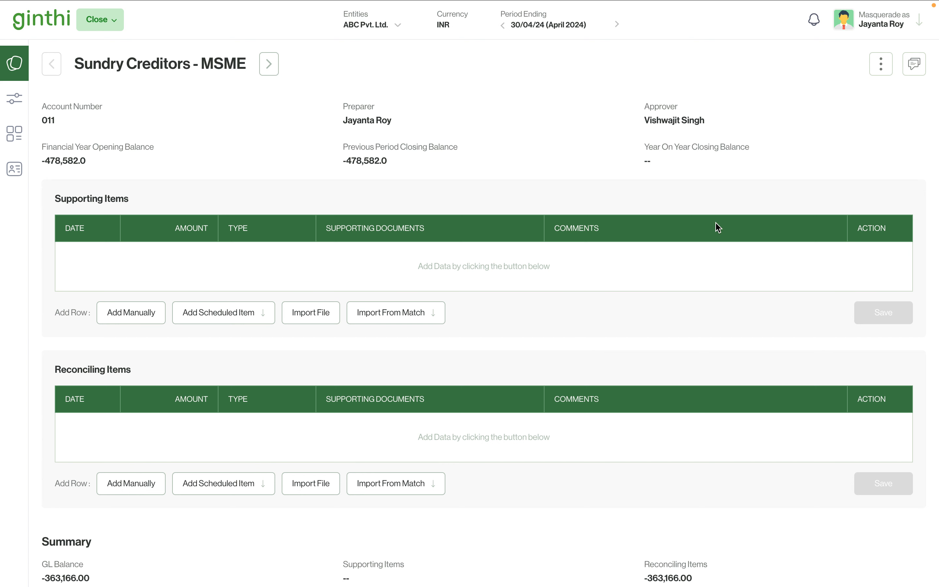
{"action": "left_click", "coordinate": [883, 67]}
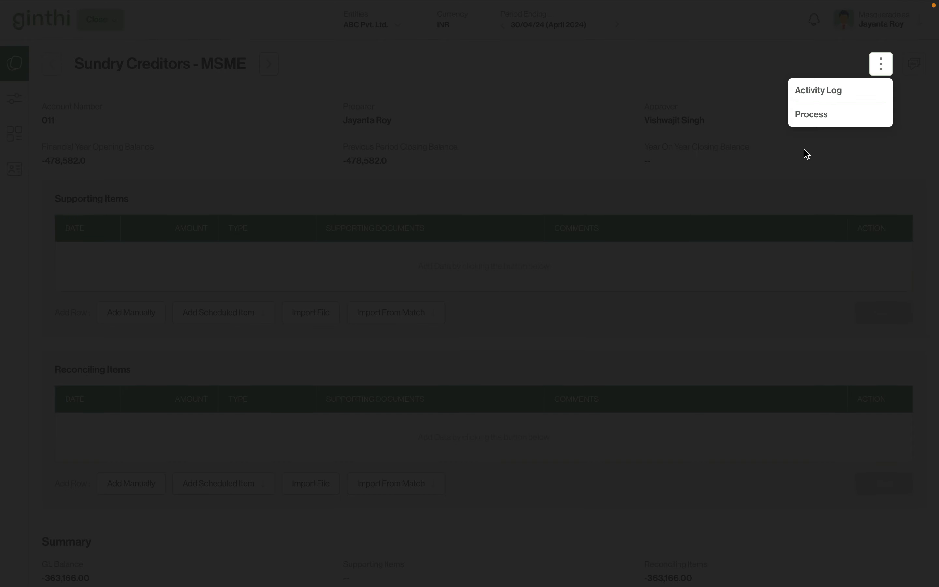
{"action": "left_click", "coordinate": [805, 177]}
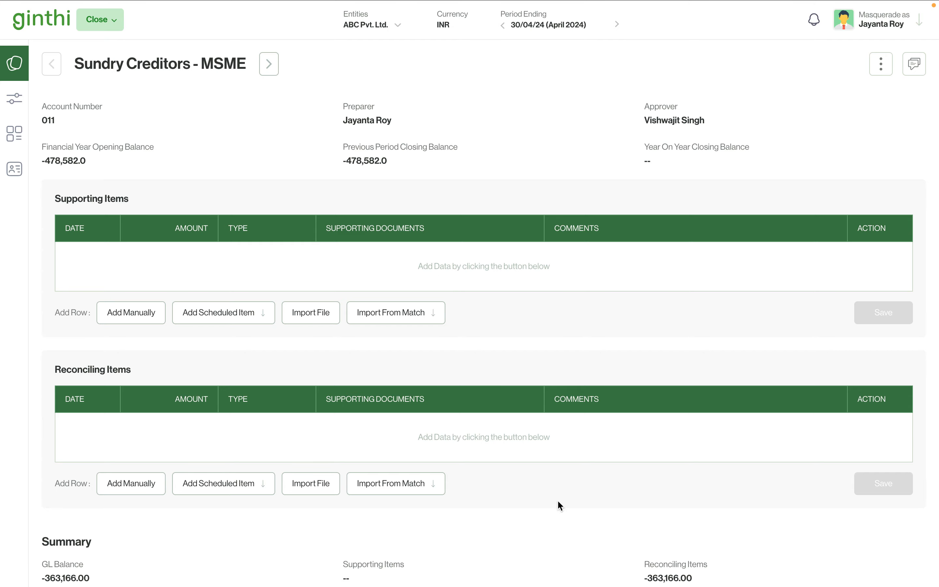
Look up the 30-Apr-24 closing balance in the MSME April 2024 ledger in Excel.
{"action": "mouse_move", "coordinate": [555, 583]}
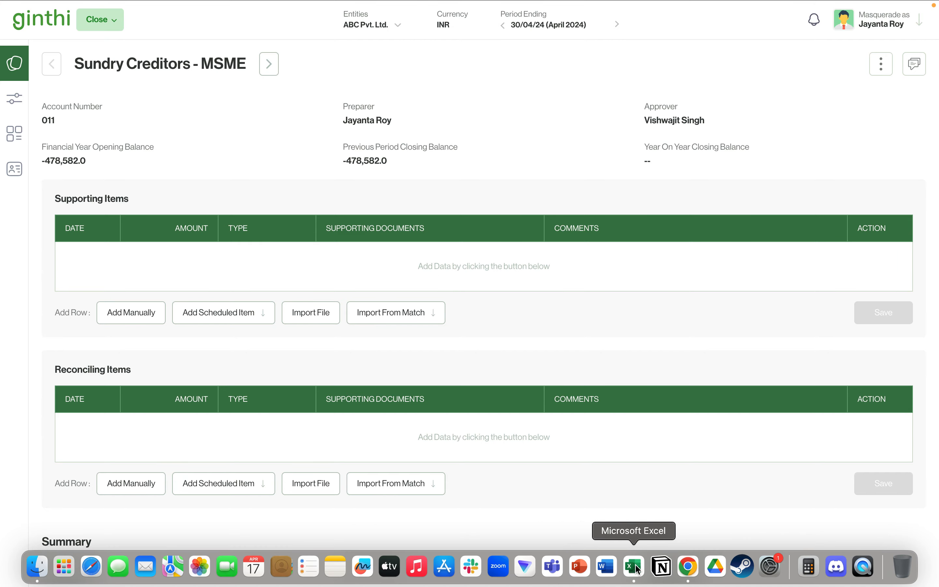
{"action": "left_click", "coordinate": [638, 569]}
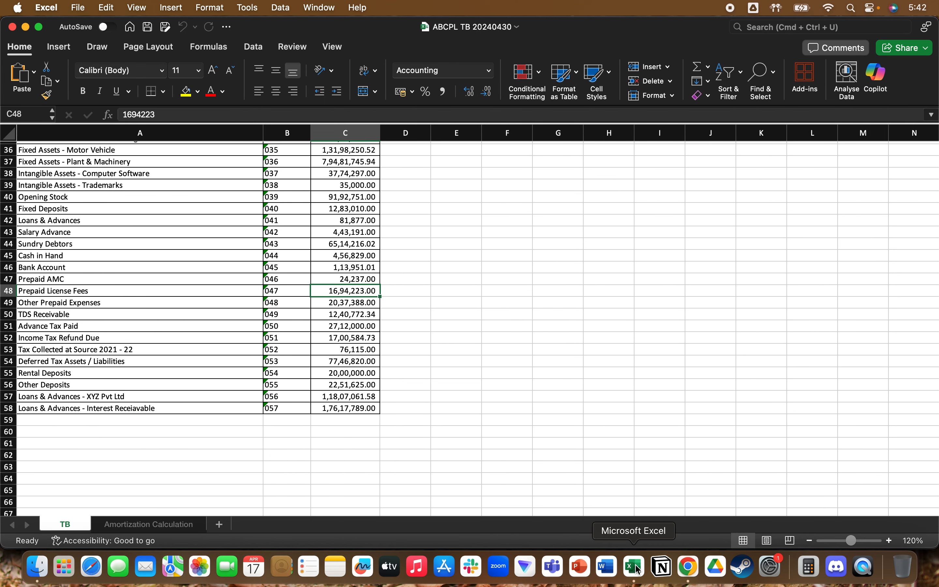
{"action": "right_click", "coordinate": [638, 570]}
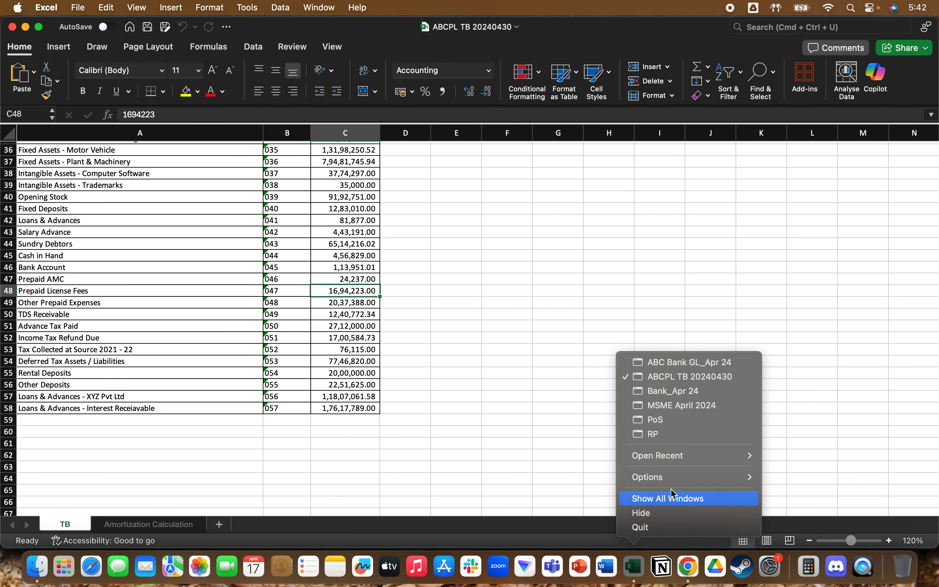
{"action": "left_click", "coordinate": [689, 412]}
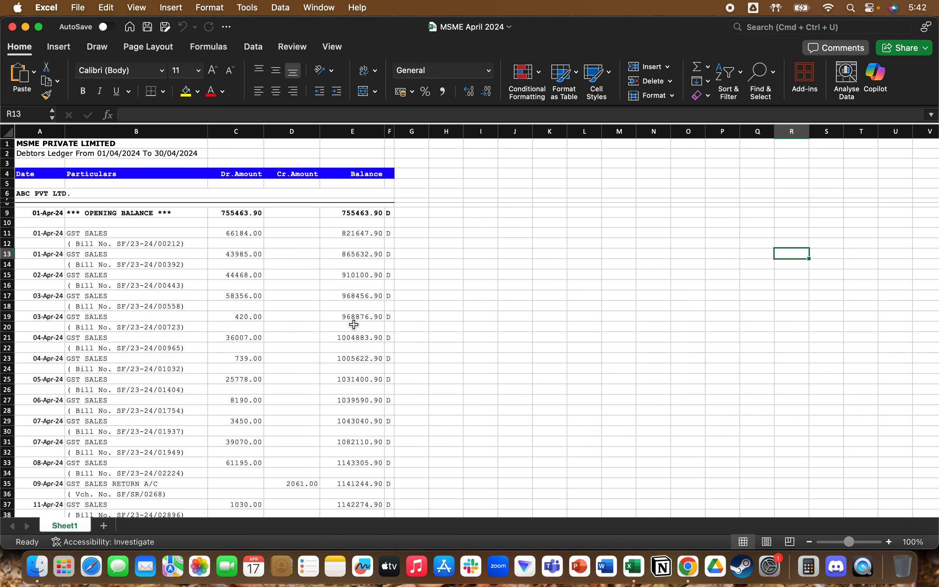
{"action": "scroll", "coordinate": [354, 325], "scroll_direction": "down", "scroll_amount": 10}
{"action": "scroll", "coordinate": [353, 323], "scroll_direction": "down", "scroll_amount": 20}
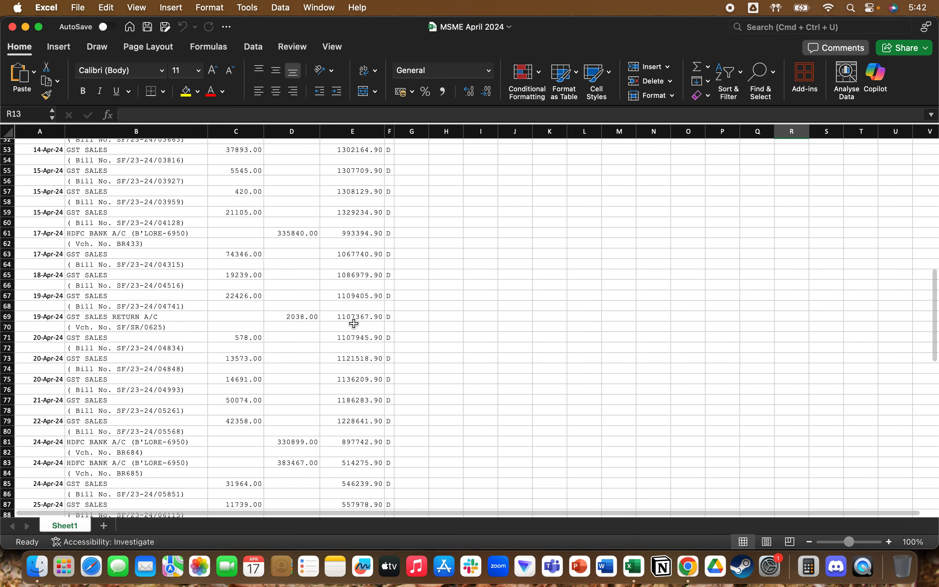
{"action": "left_click", "coordinate": [354, 323]}
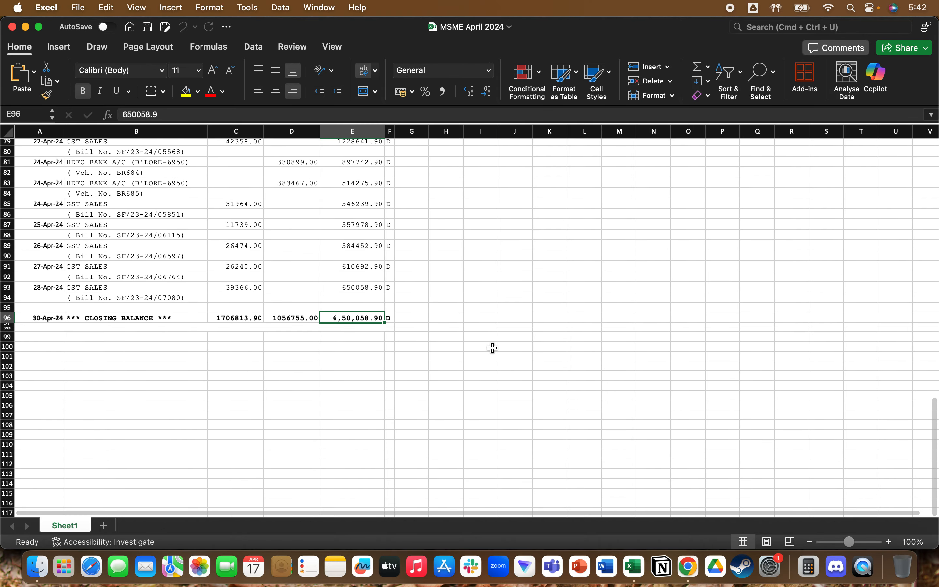
Copy the ledger's closing balance, switch to Ginthi Close, and manually add a supporting item dated 30/04/24 to Sundry Creditors - MSME.
{"action": "key", "text": "super+c"}
{"action": "key", "text": "super+Tab"}
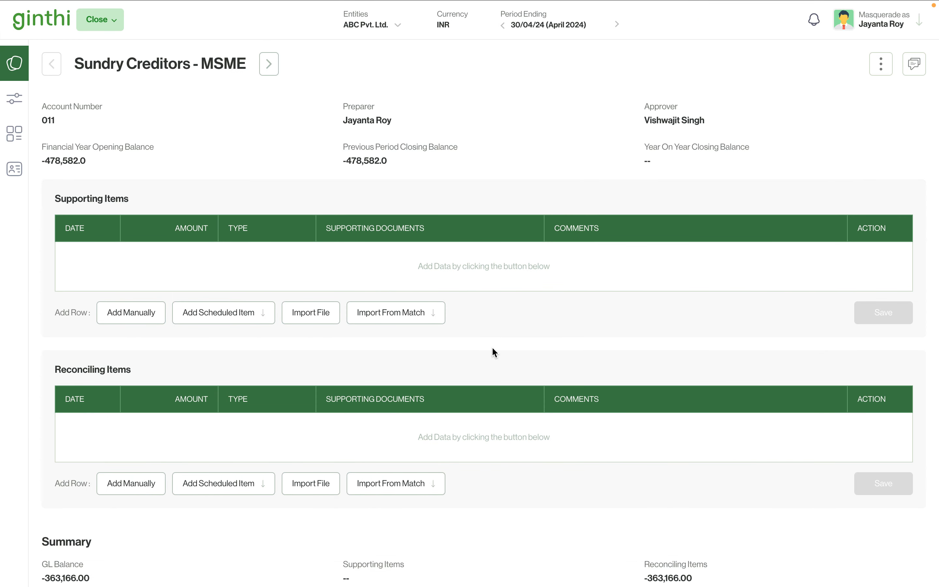
{"action": "scroll", "coordinate": [492, 346], "scroll_direction": "down", "scroll_amount": 1}
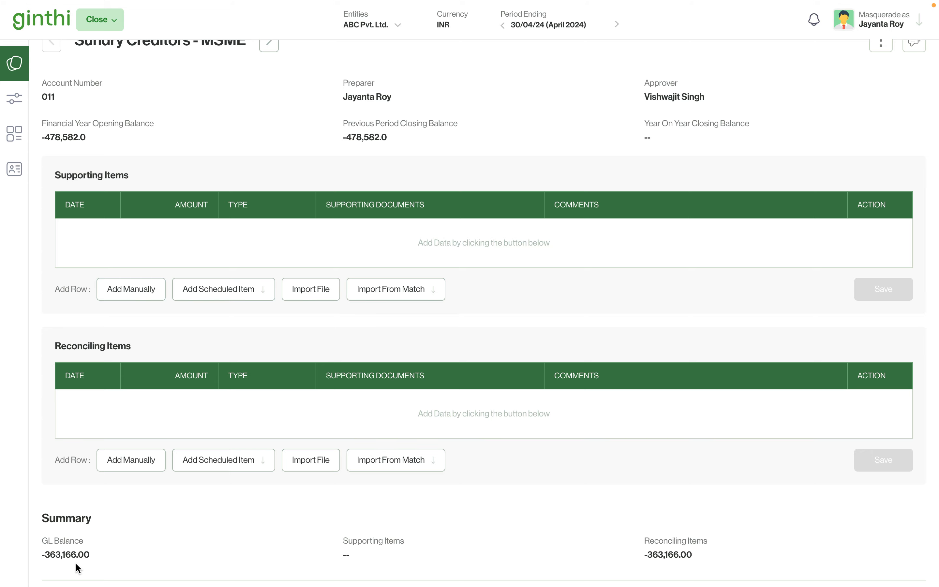
{"action": "left_click", "coordinate": [146, 305]}
{"action": "left_click", "coordinate": [100, 257]}
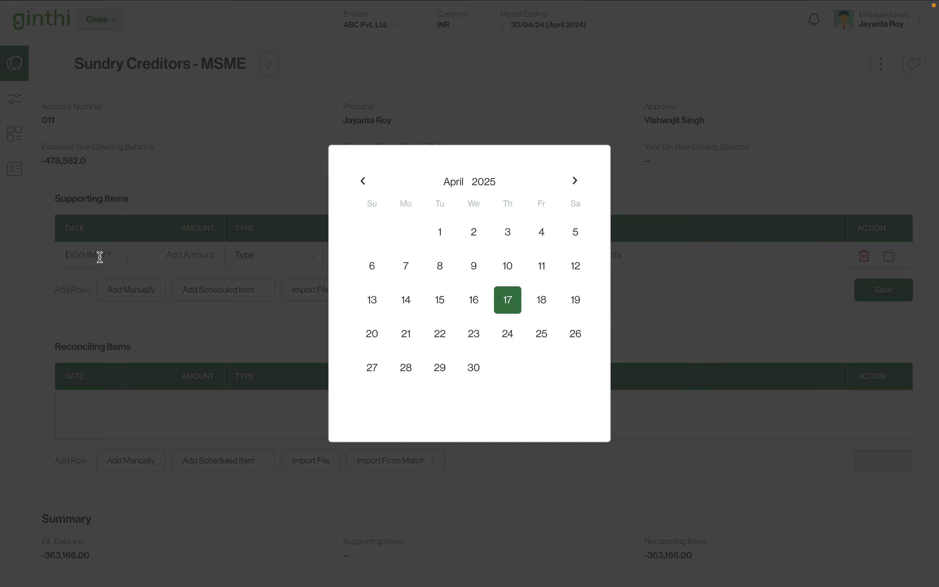
{"action": "left_click", "coordinate": [364, 181]}
{"action": "left_click", "coordinate": [364, 181]}
{"action": "left_click", "coordinate": [364, 181]}
{"action": "left_click", "coordinate": [364, 181]}
{"action": "left_click", "coordinate": [364, 181]}
{"action": "left_click", "coordinate": [364, 181]}
{"action": "left_click", "coordinate": [364, 181]}
{"action": "left_click", "coordinate": [364, 181]}
{"action": "left_click", "coordinate": [364, 181]}
{"action": "left_click", "coordinate": [364, 181]}
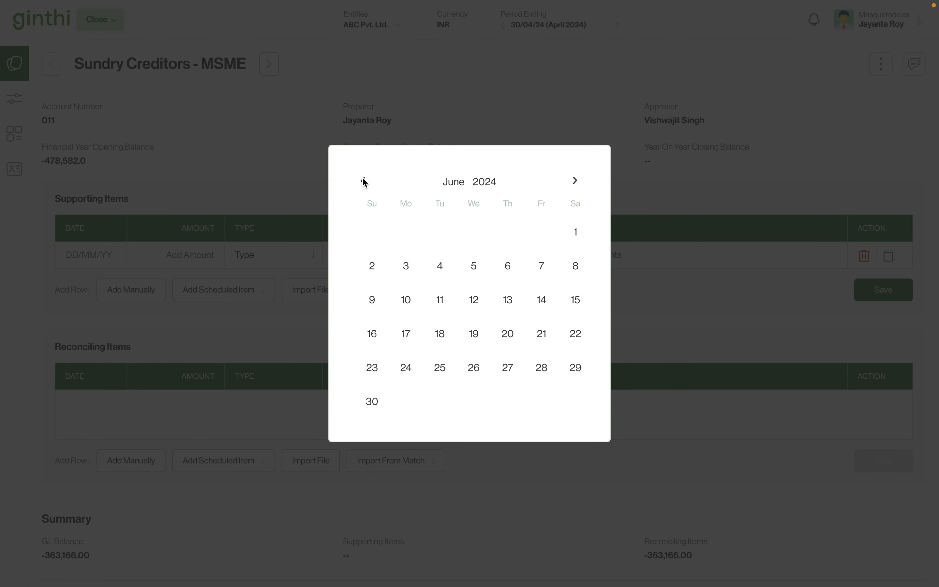
{"action": "left_click", "coordinate": [364, 181]}
{"action": "left_click", "coordinate": [363, 181]}
{"action": "left_click", "coordinate": [441, 367]}
Enter the copied closing balance as a negative amount, -6,50,058.90, for the supporting item and set its type to Balance.
{"action": "left_click", "coordinate": [182, 256]}
{"action": "type", "text": "-"}
{"action": "key", "text": "ctrl+v"}
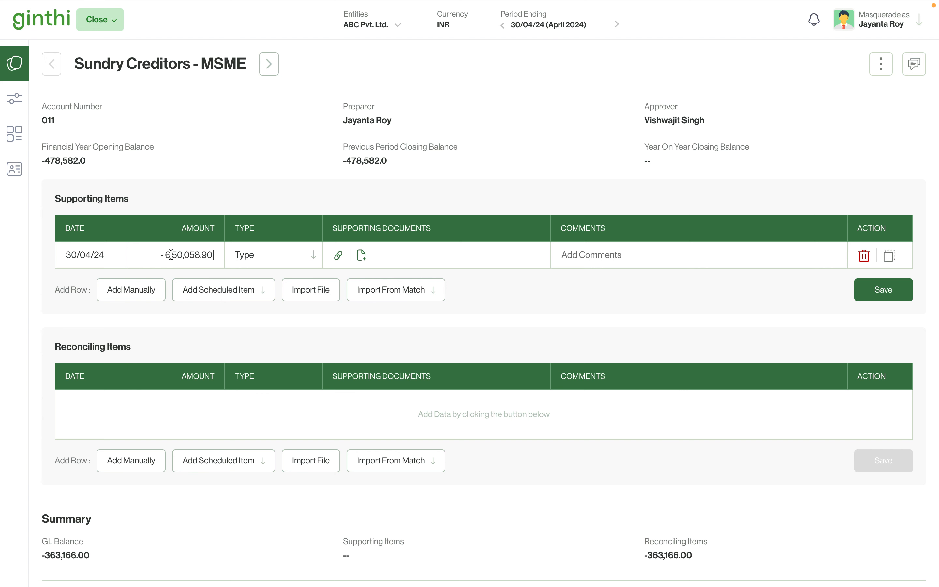
{"action": "left_click", "coordinate": [259, 259]}
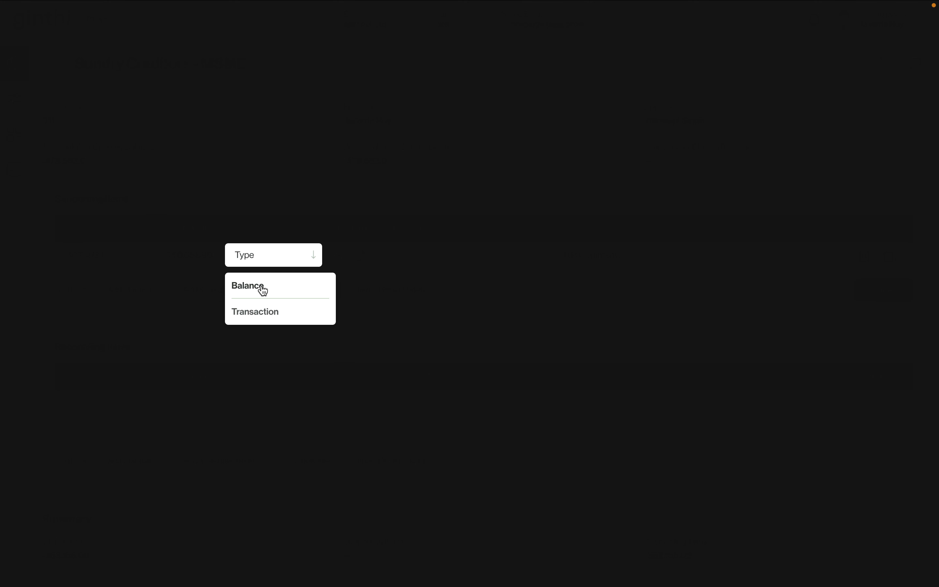
{"action": "left_click", "coordinate": [261, 286]}
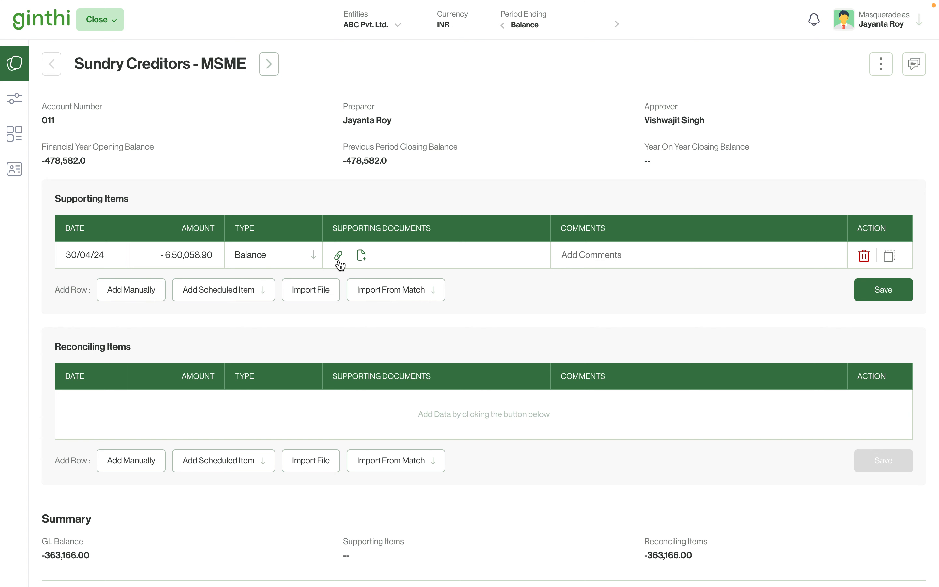
Attach MSME April 2024.xlsx to the supporting item, check the document preview, and save the item.
{"action": "left_click", "coordinate": [361, 255]}
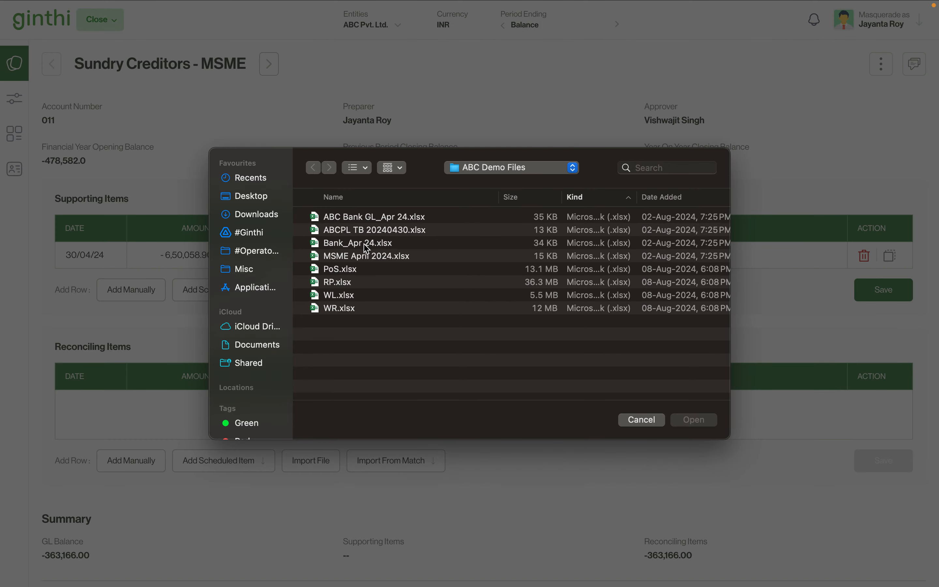
{"action": "double_click", "coordinate": [366, 264]}
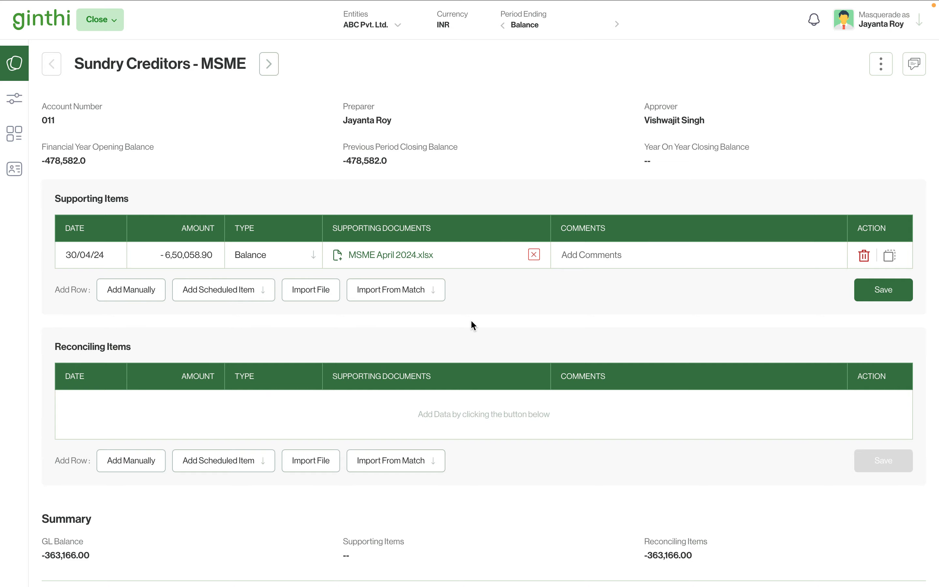
{"action": "left_click", "coordinate": [419, 257]}
{"action": "scroll", "coordinate": [578, 324], "scroll_direction": "down", "scroll_amount": 10}
{"action": "scroll", "coordinate": [578, 319], "scroll_direction": "down", "scroll_amount": 2}
{"action": "scroll", "coordinate": [578, 319], "scroll_direction": "up", "scroll_amount": 15}
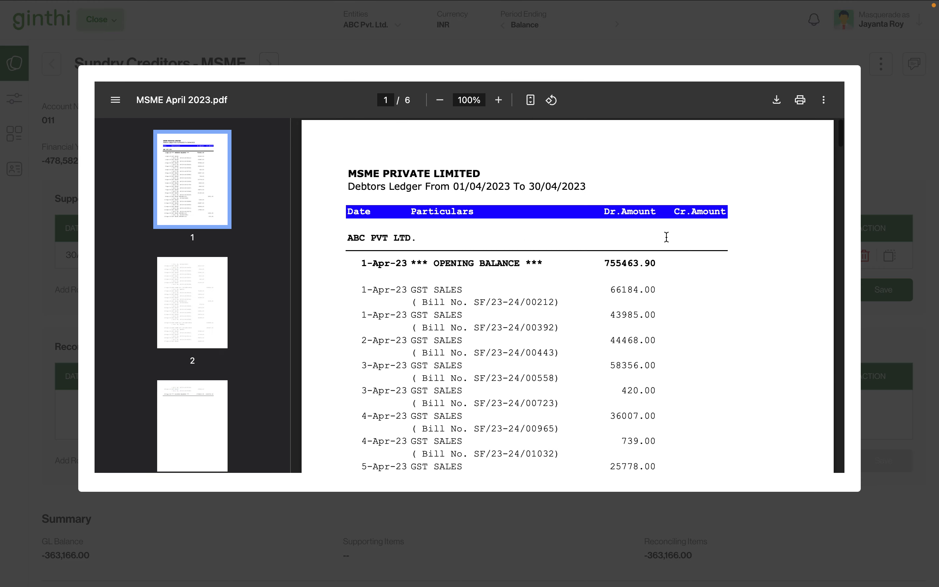
{"action": "left_click", "coordinate": [889, 156]}
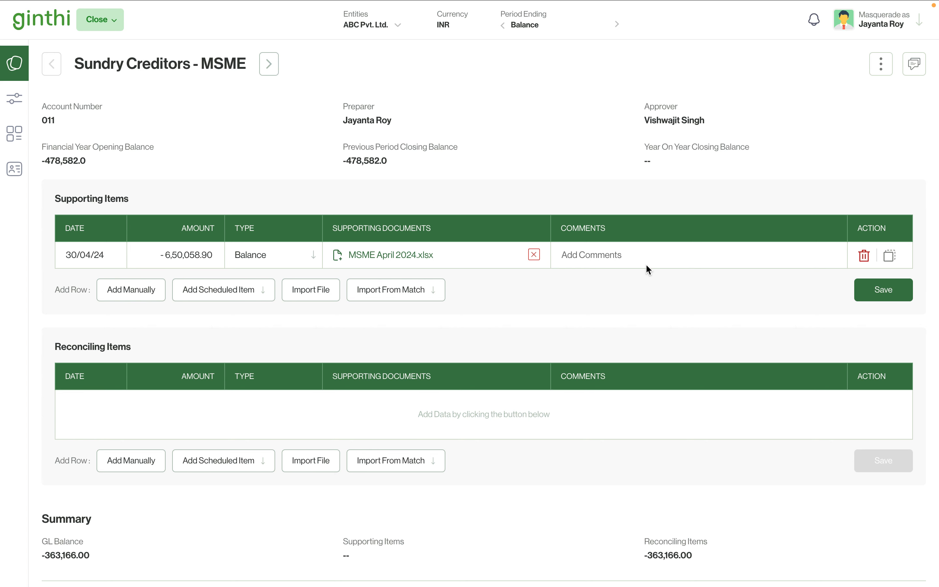
{"action": "left_click", "coordinate": [869, 290]}
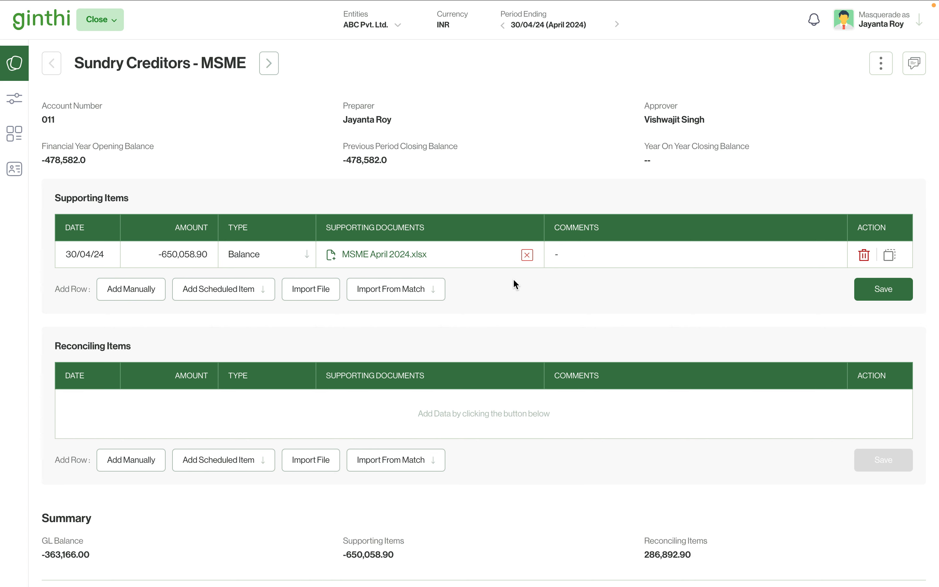
Manually add a reconciling item dated 30/04/24 to the Sundry Creditors - MSME account.
{"action": "scroll", "coordinate": [513, 278], "scroll_direction": "down", "scroll_amount": 2}
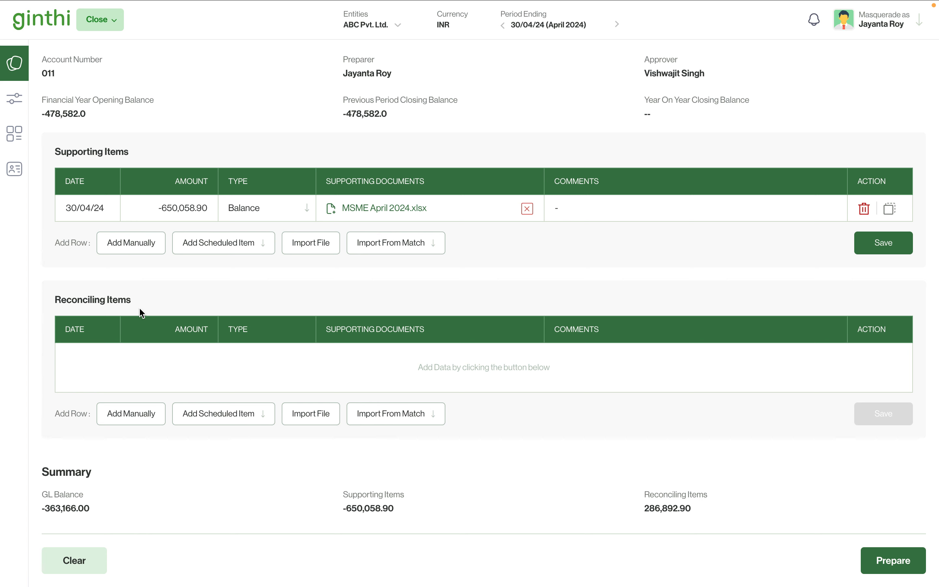
{"action": "left_click", "coordinate": [124, 414]}
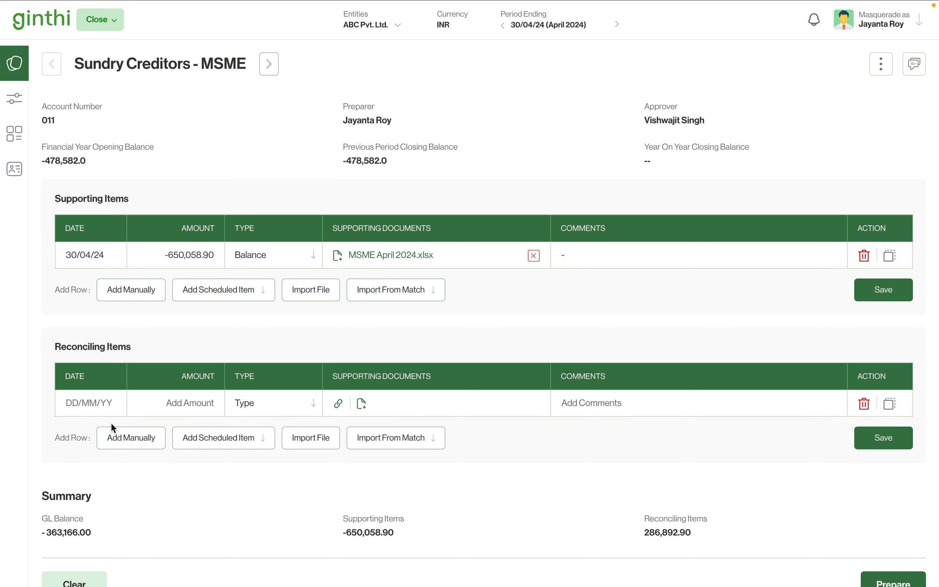
{"action": "left_click", "coordinate": [98, 402]}
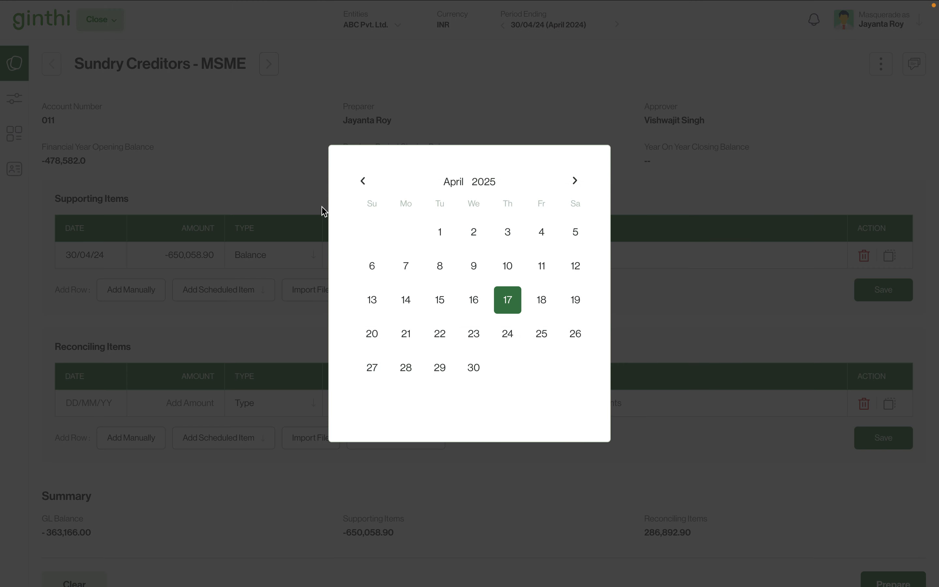
{"action": "left_click", "coordinate": [363, 181]}
{"action": "left_click", "coordinate": [365, 182]}
{"action": "left_click", "coordinate": [365, 182]}
{"action": "left_click", "coordinate": [365, 181]}
{"action": "left_click", "coordinate": [365, 181]}
{"action": "left_click", "coordinate": [365, 182]}
{"action": "left_click", "coordinate": [365, 181]}
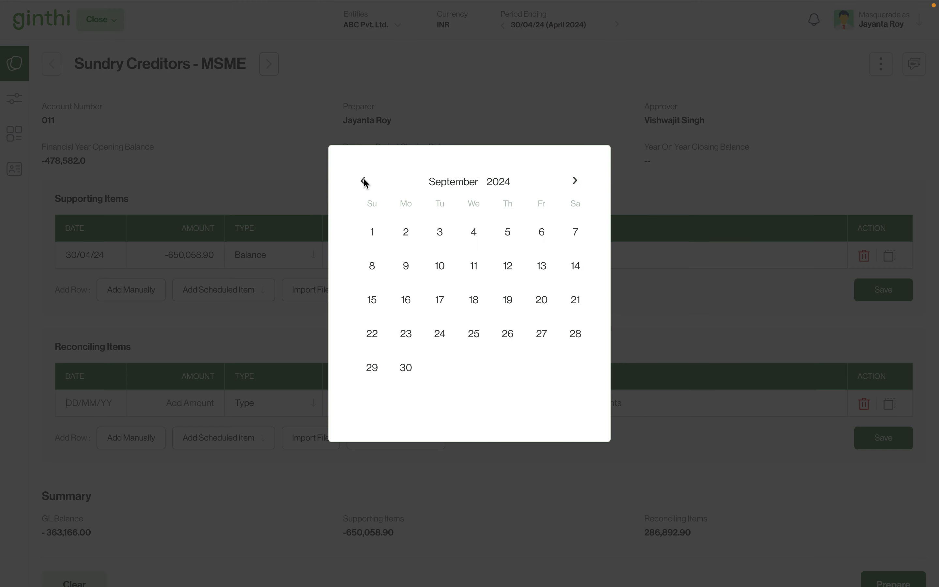
{"action": "left_click", "coordinate": [365, 182]}
{"action": "left_click", "coordinate": [365, 182]}
{"action": "left_click", "coordinate": [365, 182]}
{"action": "left_click", "coordinate": [365, 182]}
{"action": "left_click", "coordinate": [365, 182]}
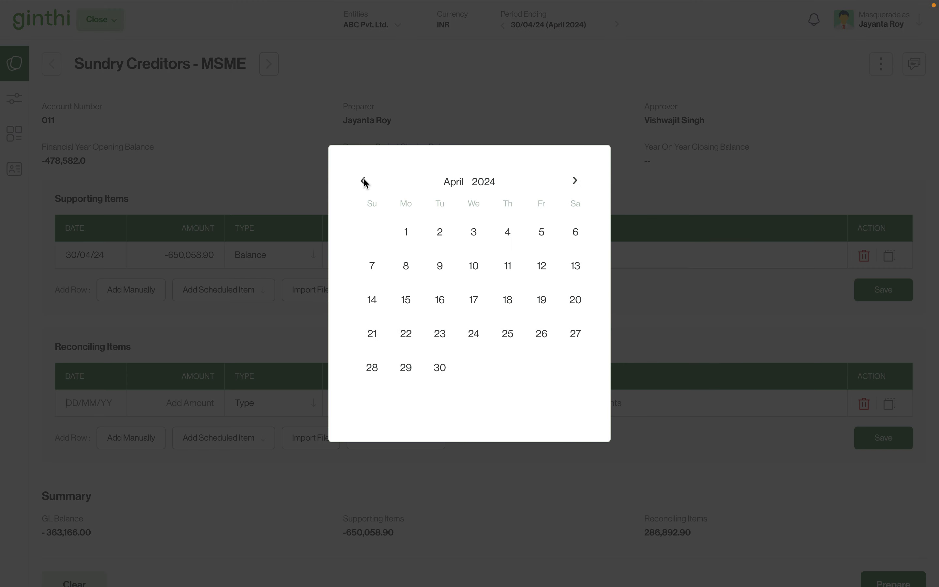
{"action": "left_click", "coordinate": [441, 368]}
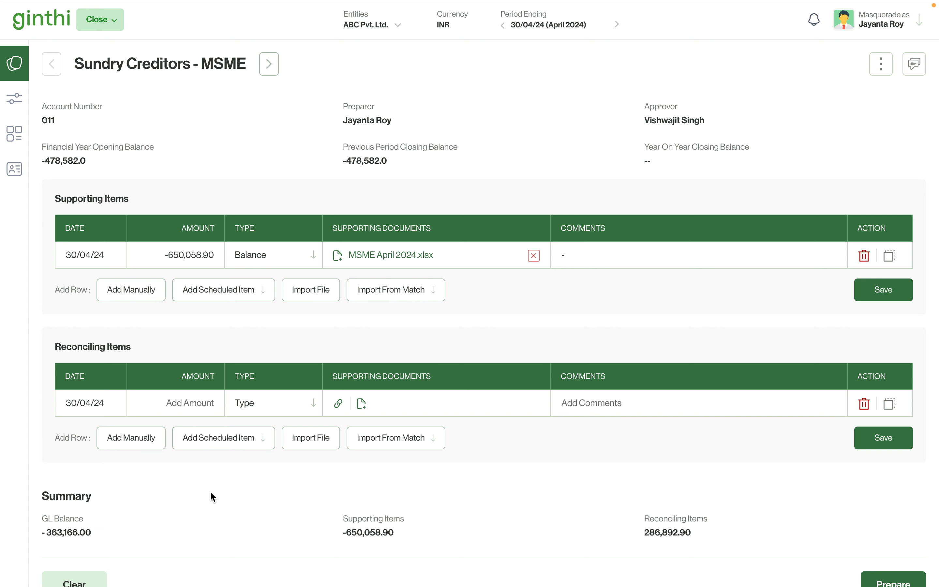
Save the reconciling item with amount 286892.9, type Unidentified, and the comment "Pls check with AP team on invoices".
{"action": "left_click", "coordinate": [201, 403]}
{"action": "type", "text": "286892.9"}
{"action": "left_click", "coordinate": [256, 403]}
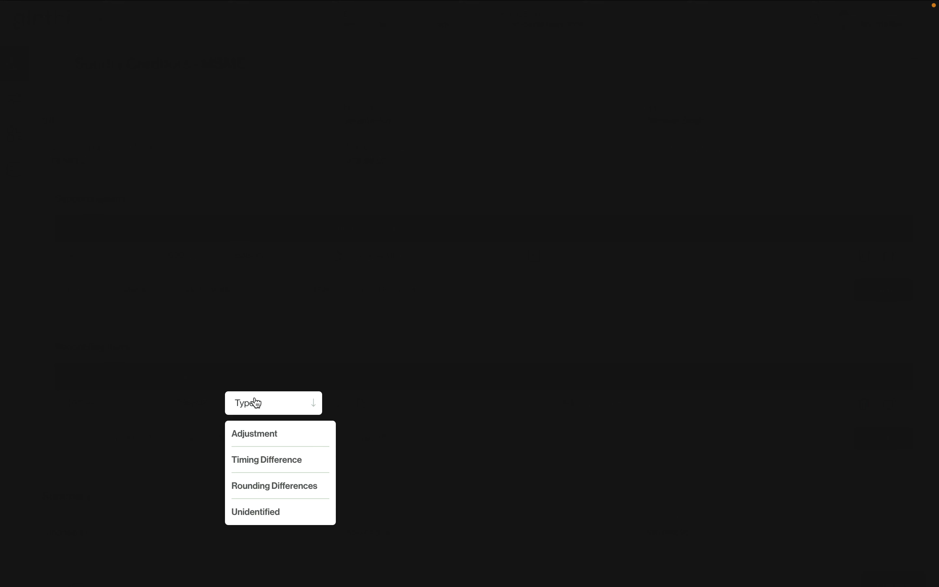
{"action": "left_click", "coordinate": [261, 513]}
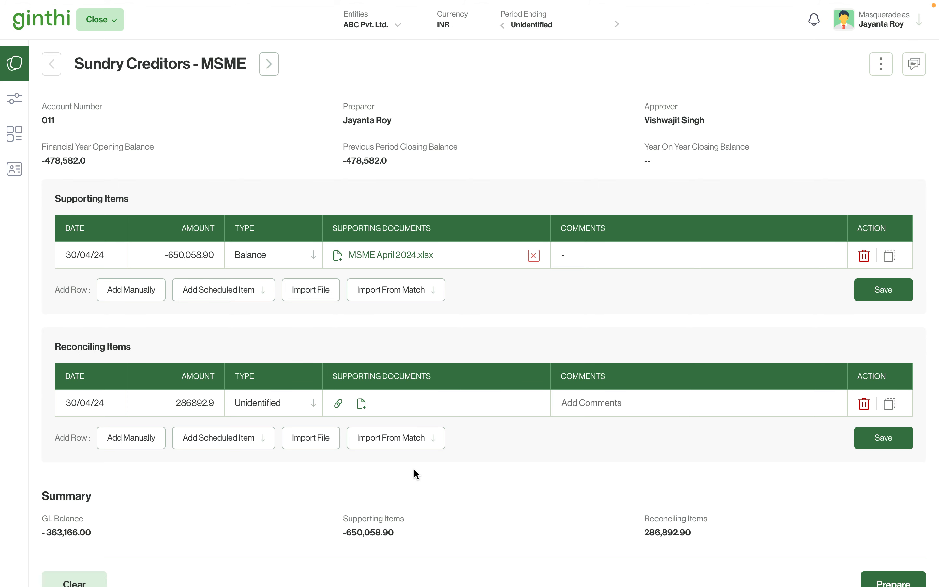
{"action": "left_click", "coordinate": [575, 406]}
{"action": "type", "text": "Pls check with AP team on in"}
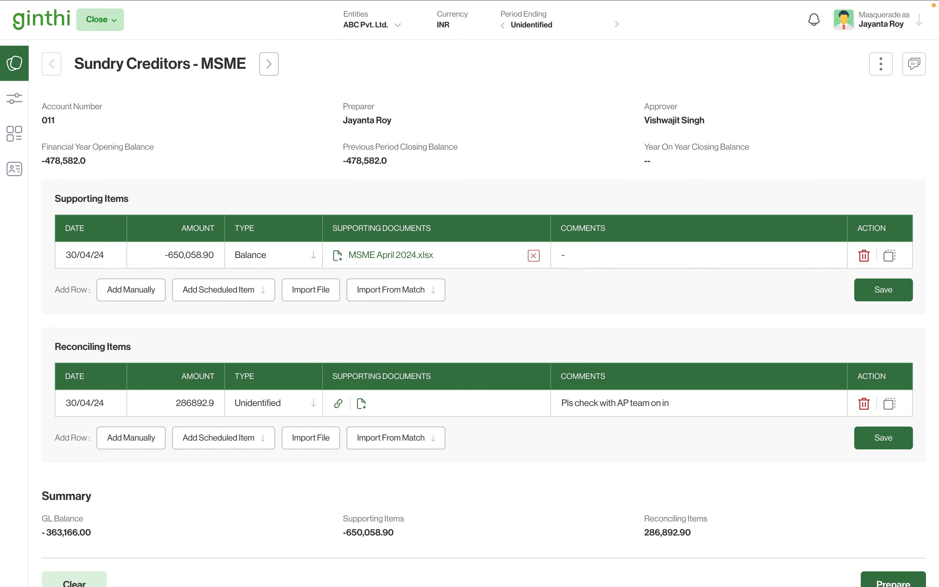
{"action": "type", "text": "voices"}
{"action": "left_click", "coordinate": [893, 442]}
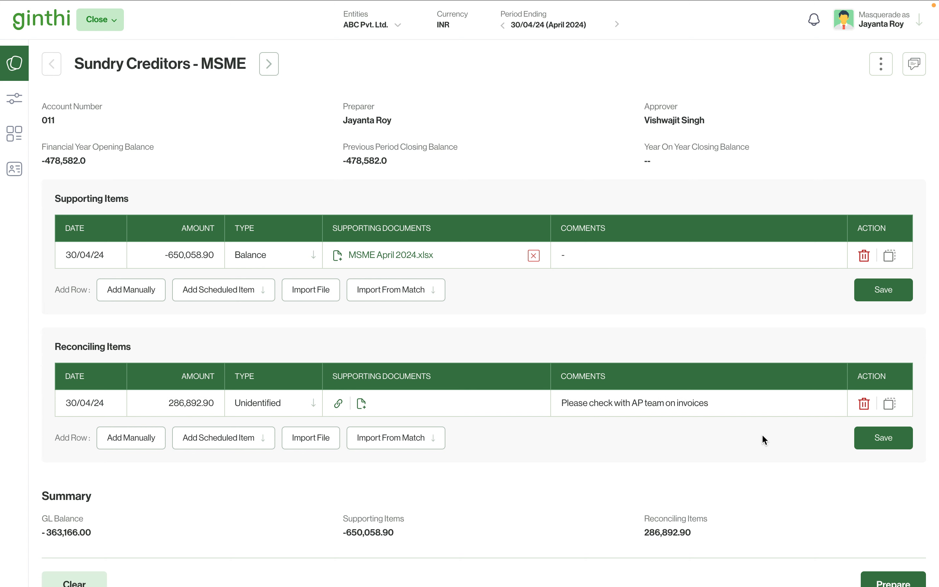
Prepare the Sundry Creditors - MSME account and return to the Accounts list.
{"action": "scroll", "coordinate": [762, 434], "scroll_direction": "down", "scroll_amount": 1}
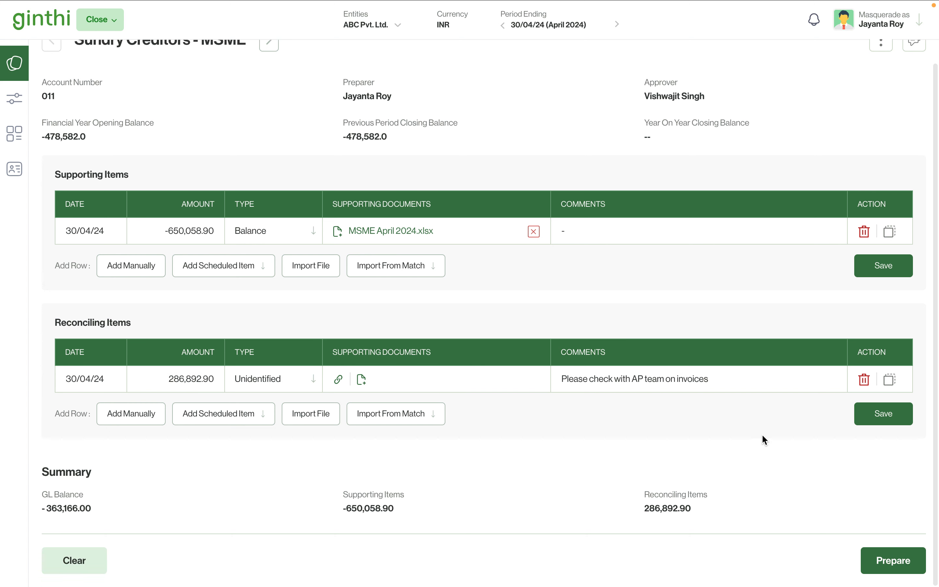
{"action": "left_click", "coordinate": [896, 559]}
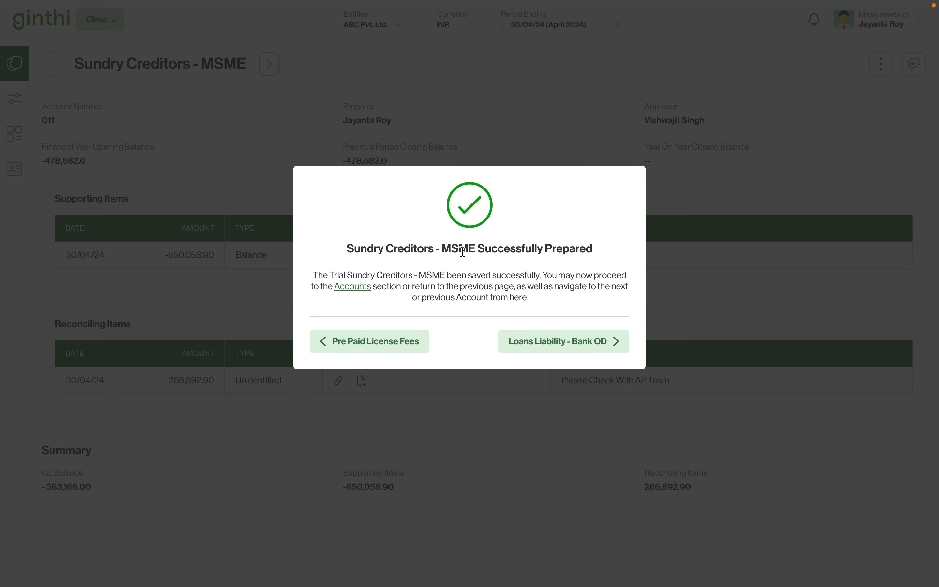
{"action": "left_click", "coordinate": [356, 288]}
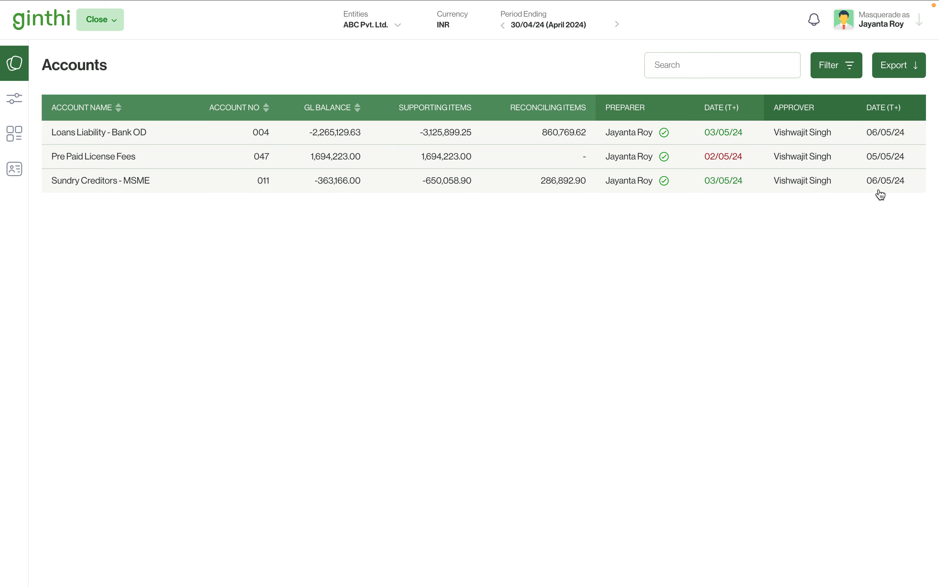
Switch the masquerade from the preparer to the Business Admin who approves the accounts.
{"action": "left_click", "coordinate": [900, 34]}
{"action": "left_click", "coordinate": [869, 93]}
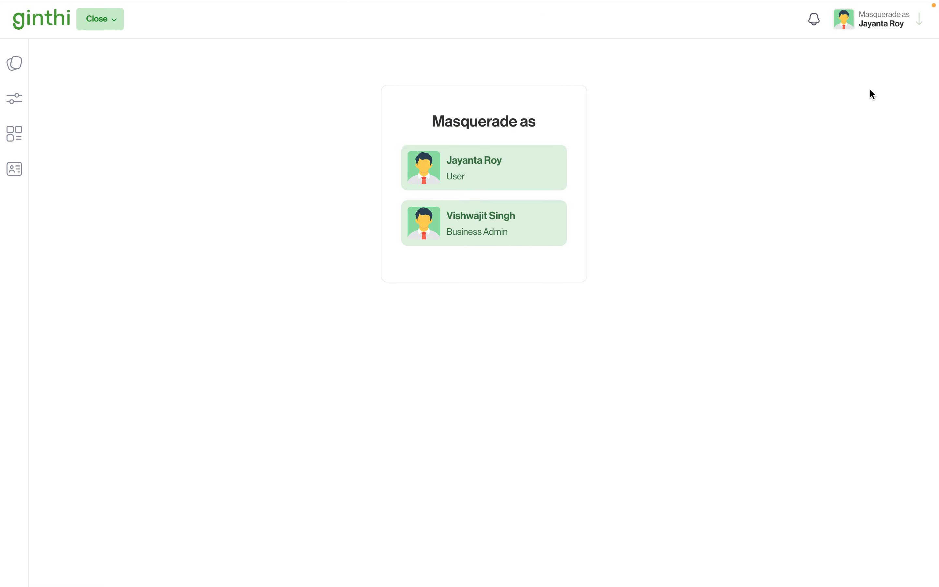
{"action": "left_click", "coordinate": [518, 222]}
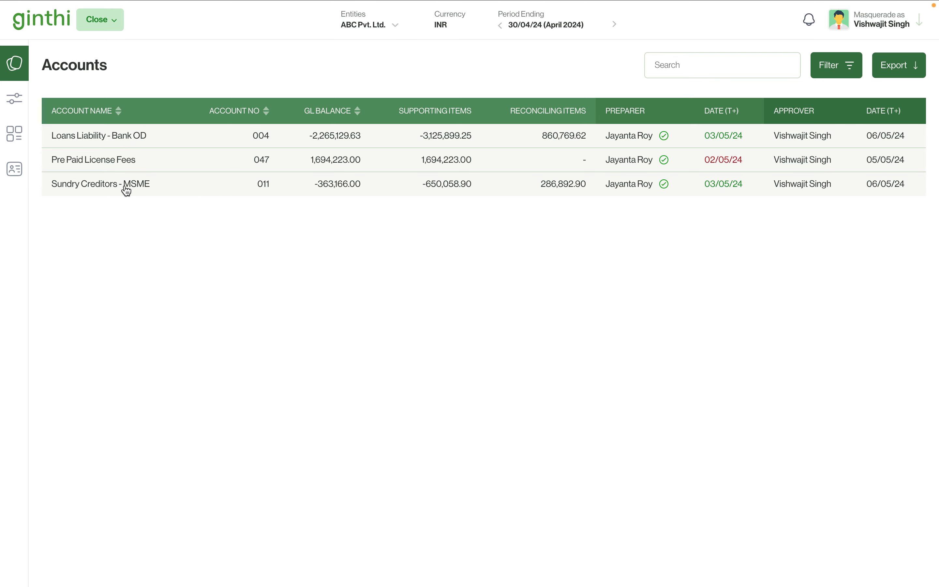
Approve the Loans Liability - Bank OD account and proceed to Pre Paid License Fees.
{"action": "left_click", "coordinate": [118, 144]}
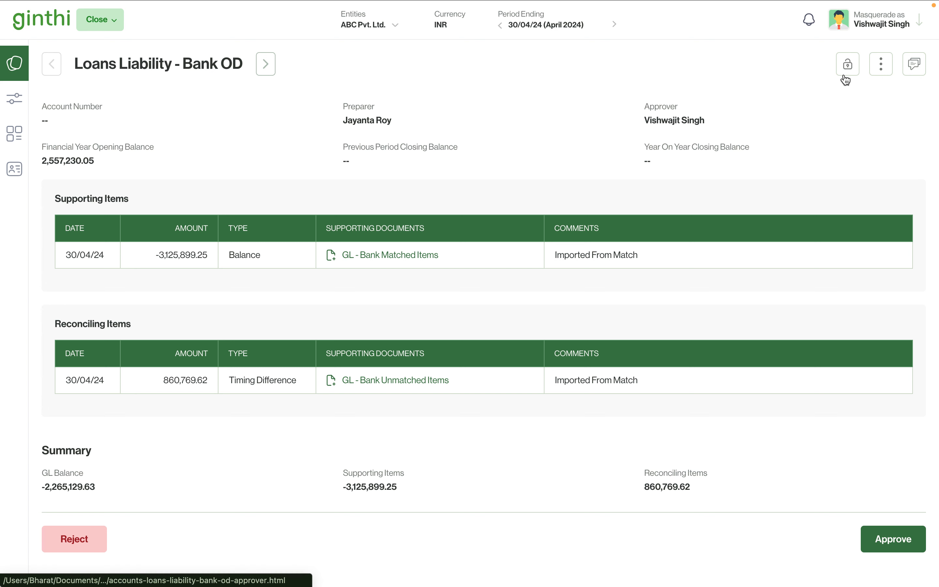
{"action": "left_click", "coordinate": [881, 530]}
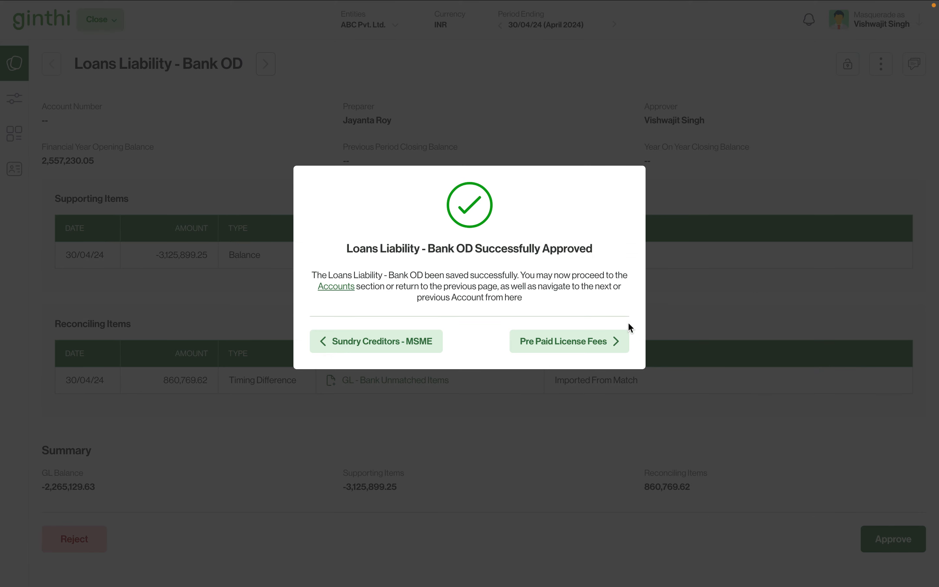
{"action": "left_click", "coordinate": [604, 346]}
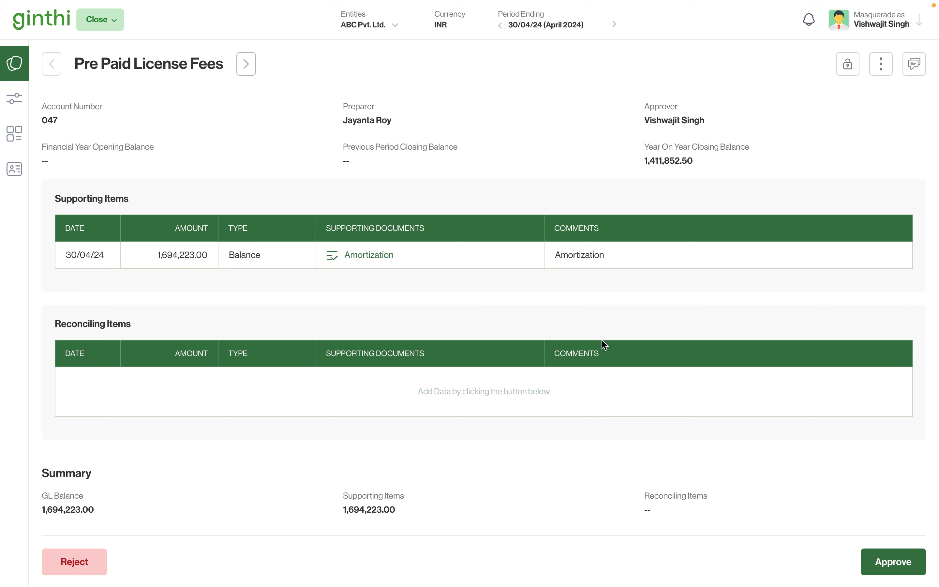
Check the amortization document of Pre Paid License Fees and reject the account with the comment "Pls upload license fee receipt".
{"action": "left_click", "coordinate": [363, 260]}
{"action": "left_click", "coordinate": [686, 276]}
{"action": "left_click", "coordinate": [77, 561]}
{"action": "type", "text": "Pl"}
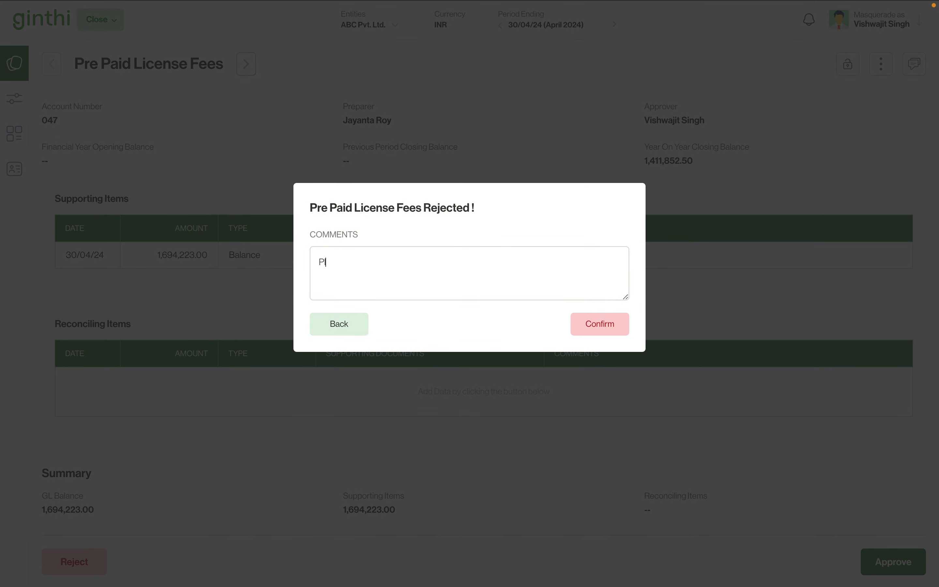
{"action": "type", "text": "s upload license fee receipt"}
{"action": "left_click", "coordinate": [617, 327]}
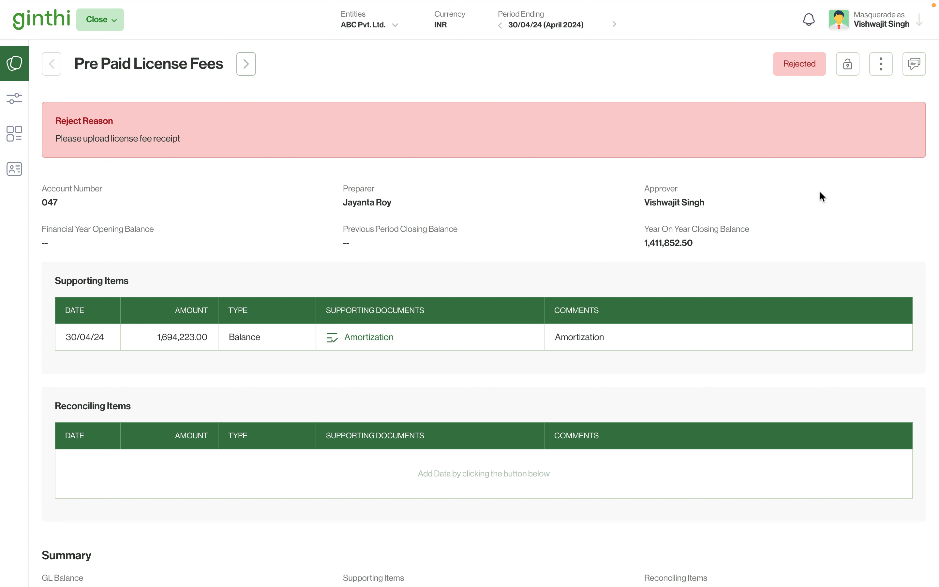
{"action": "scroll", "coordinate": [819, 191], "scroll_direction": "down", "scroll_amount": 2}
{"action": "scroll", "coordinate": [820, 191], "scroll_direction": "up", "scroll_amount": 2}
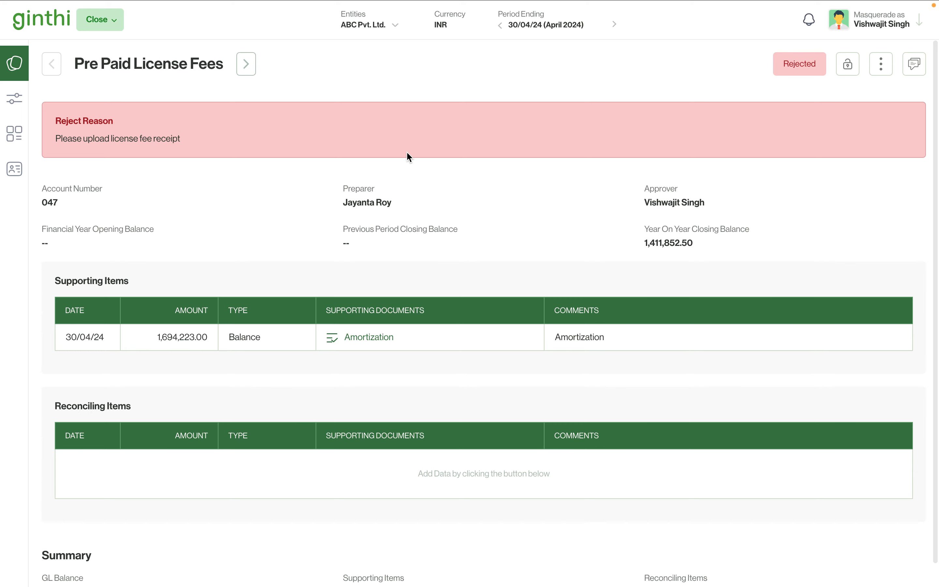
Go to the Sundry Creditors - MSME account and view its comment messages.
{"action": "left_click", "coordinate": [247, 65]}
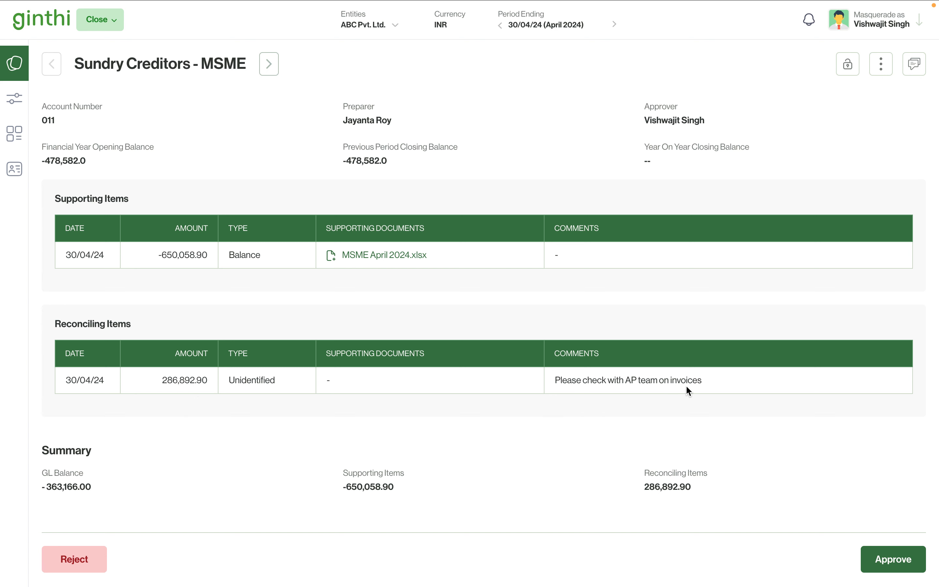
{"action": "left_click", "coordinate": [912, 72]}
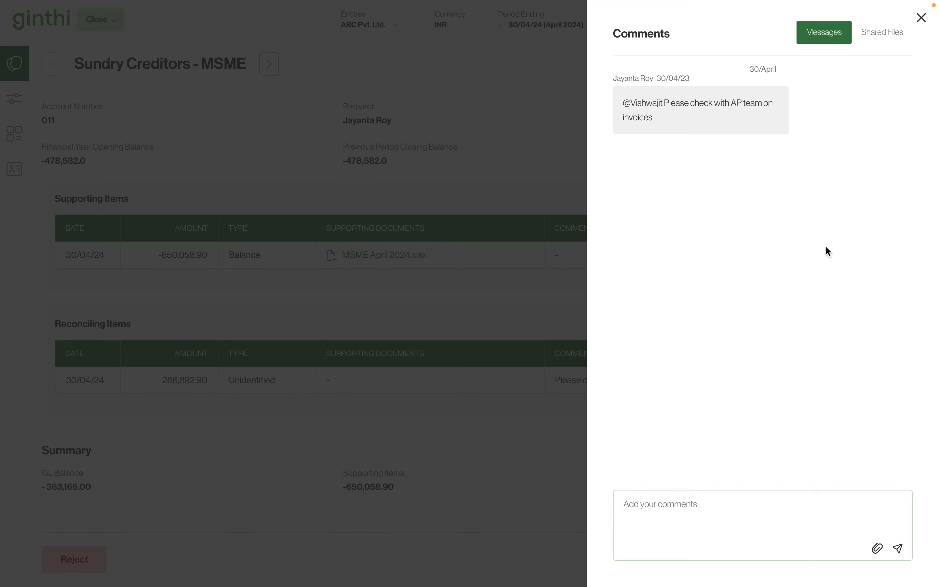
Close the comments, approve the Sundry Creditors - MSME account and return to the Accounts list.
{"action": "left_click", "coordinate": [921, 18]}
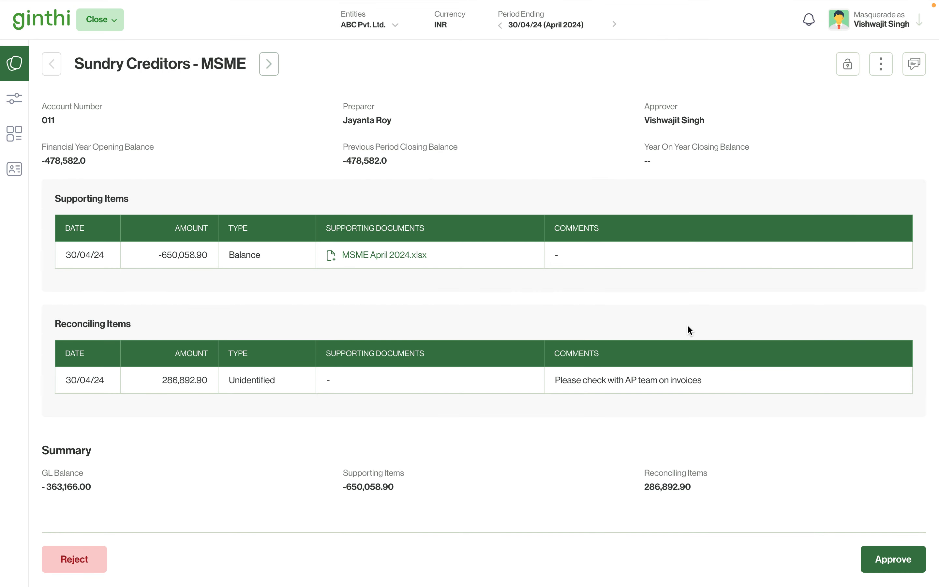
{"action": "left_click", "coordinate": [883, 558]}
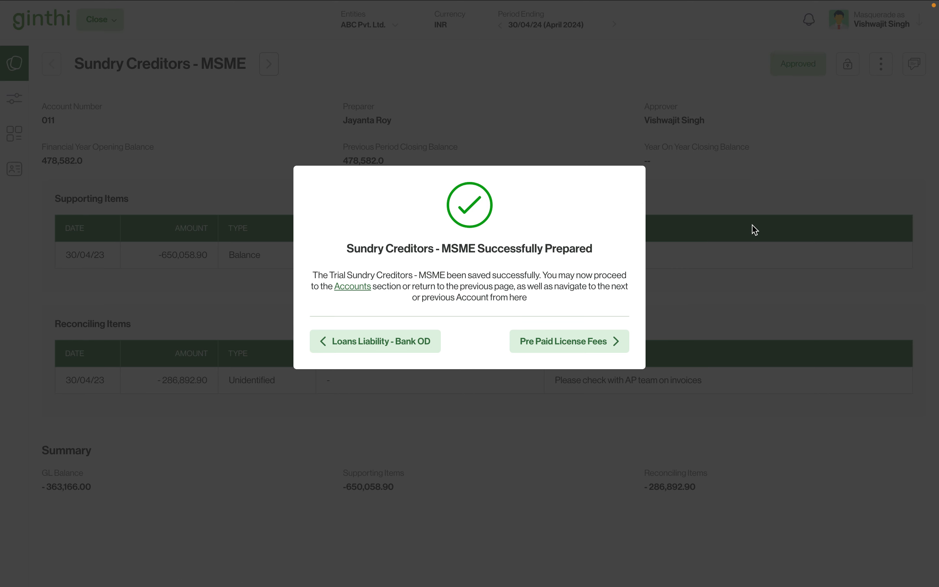
{"action": "left_click", "coordinate": [354, 287]}
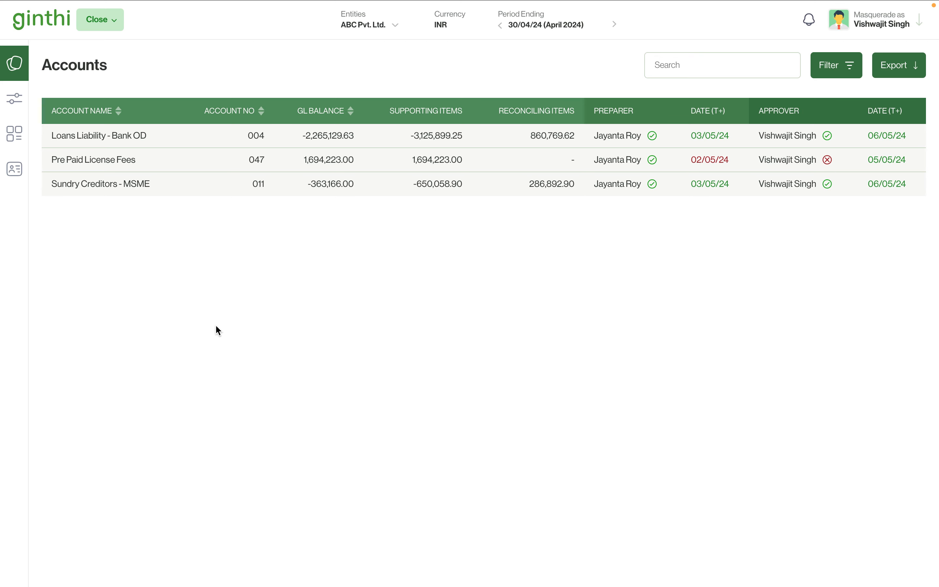
View the Close dashboard, and examine the approval policy creation form in the Flow module without creating a policy.
{"action": "left_click", "coordinate": [21, 140]}
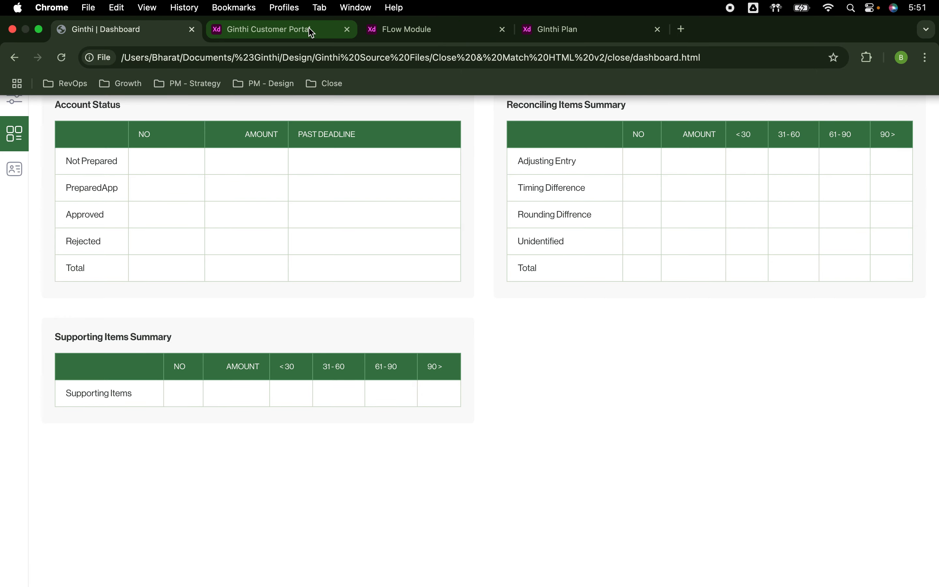
{"action": "left_click", "coordinate": [459, 34]}
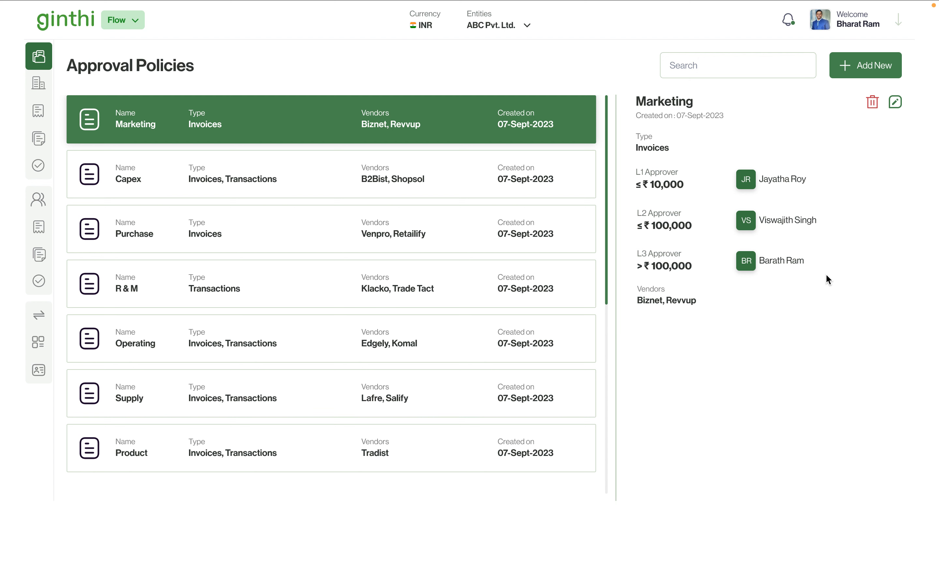
{"action": "left_click", "coordinate": [864, 72]}
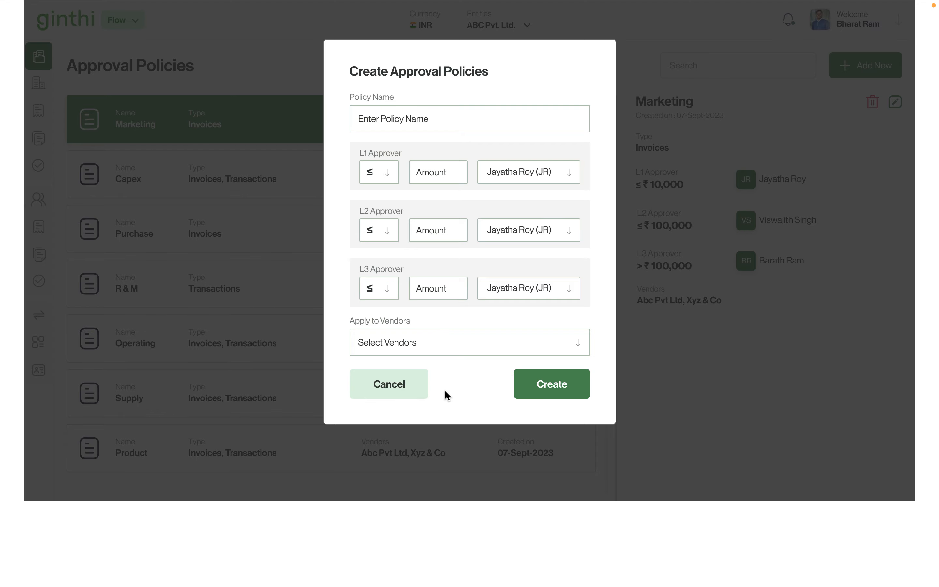
{"action": "left_click", "coordinate": [400, 393]}
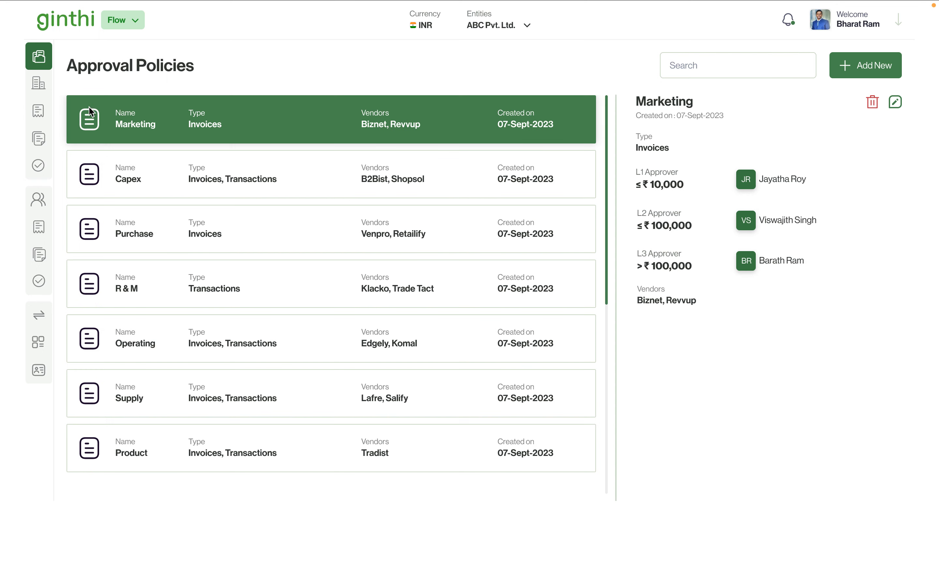
Open the Biznet vendor's basic info for editing and enable sending bill data to match.
{"action": "left_click", "coordinate": [43, 89]}
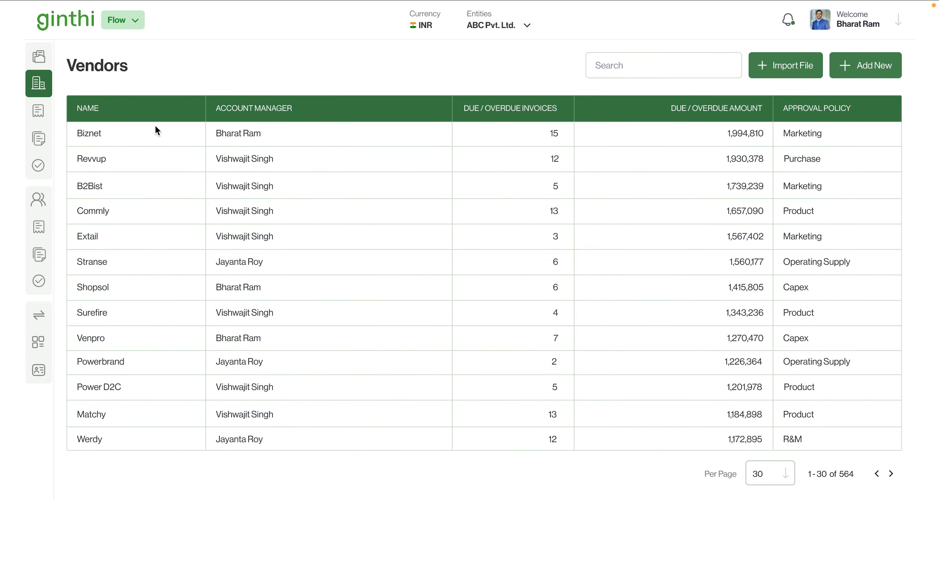
{"action": "left_click", "coordinate": [97, 141]}
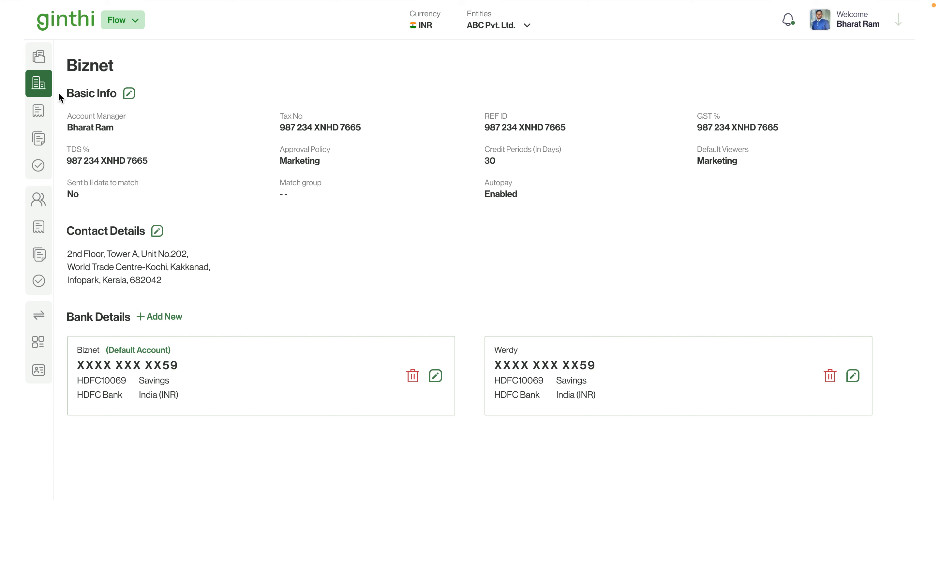
{"action": "left_click", "coordinate": [131, 97]}
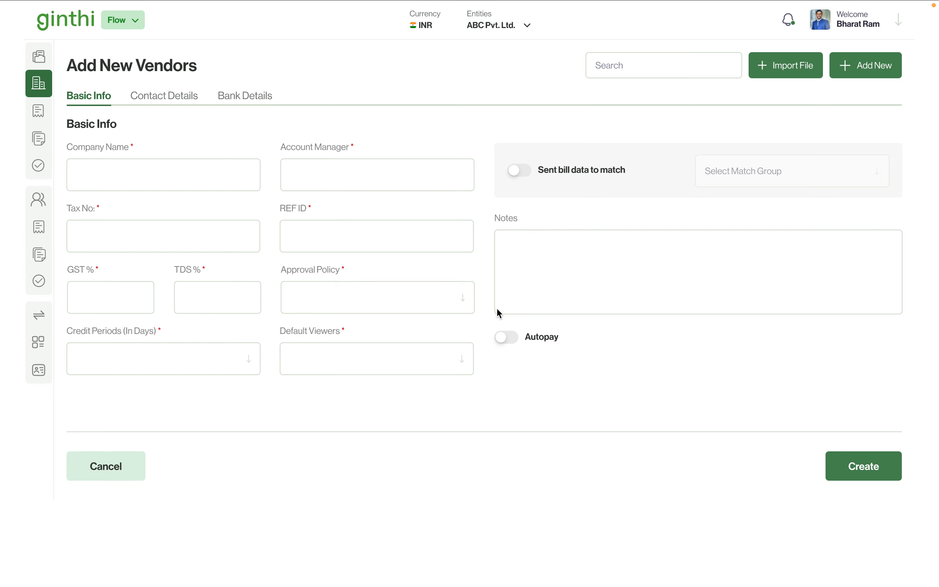
{"action": "left_click", "coordinate": [527, 173]}
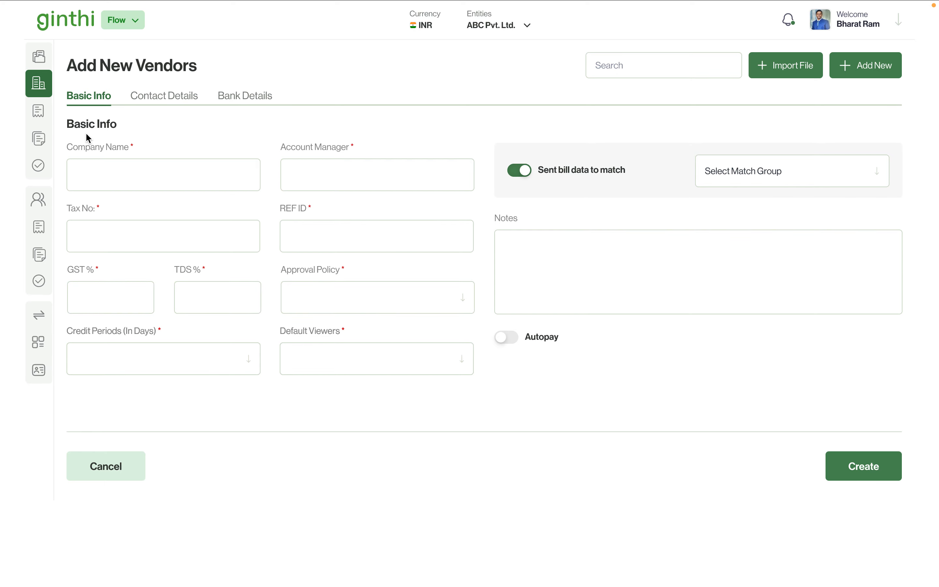
Look at the payable invoices and credit debit notes, and approve Biznet invoice 124/23-24 in My Approvals.
{"action": "left_click", "coordinate": [43, 113]}
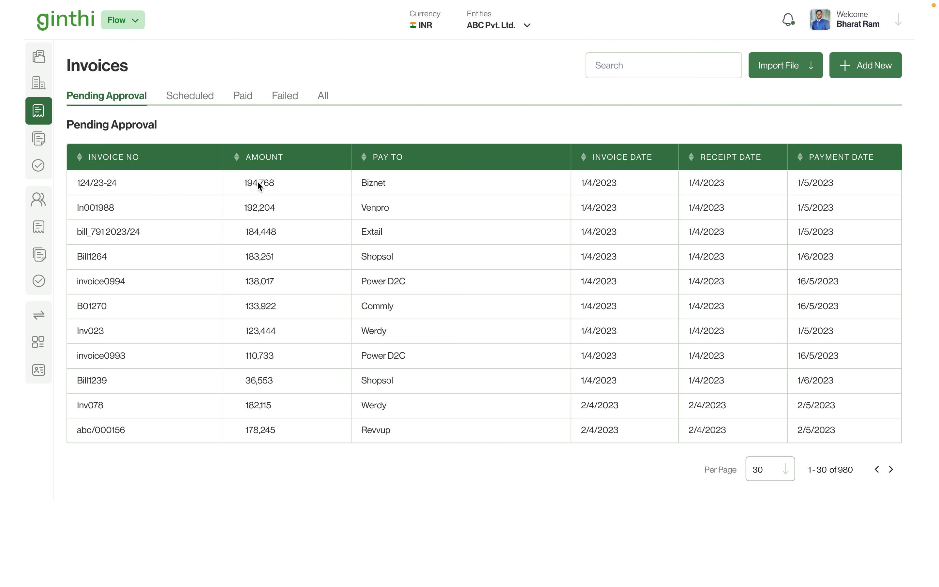
{"action": "left_click", "coordinate": [40, 140]}
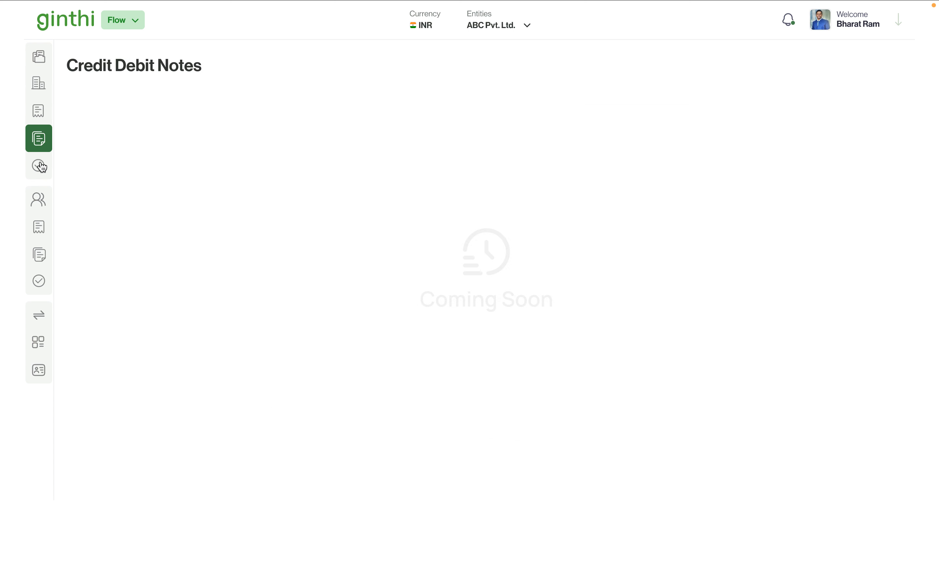
{"action": "left_click", "coordinate": [39, 166]}
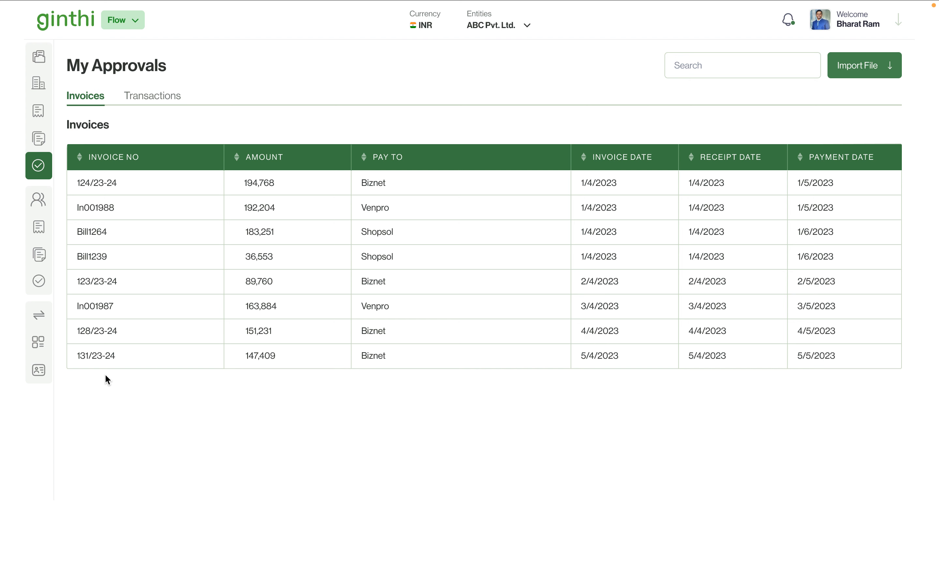
{"action": "left_click", "coordinate": [104, 189]}
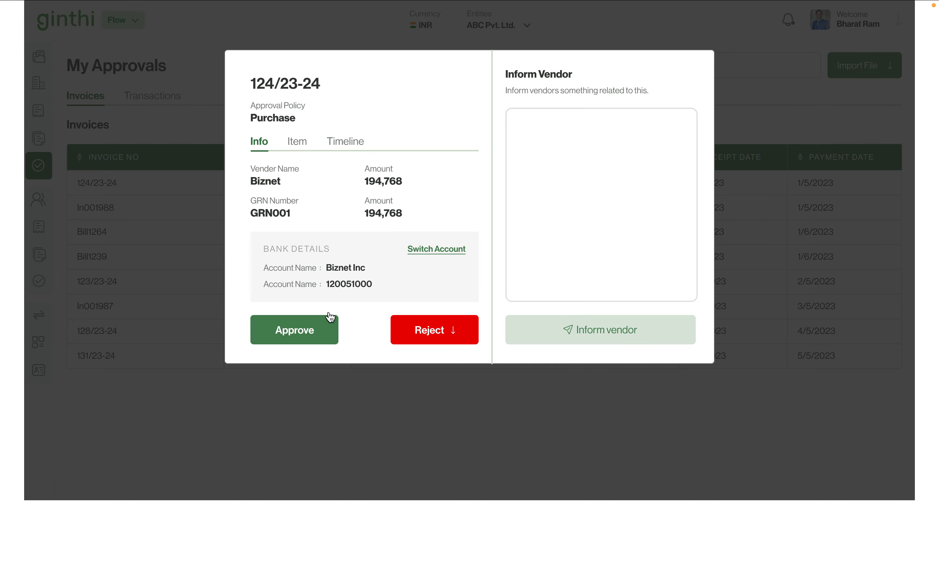
{"action": "left_click", "coordinate": [321, 338]}
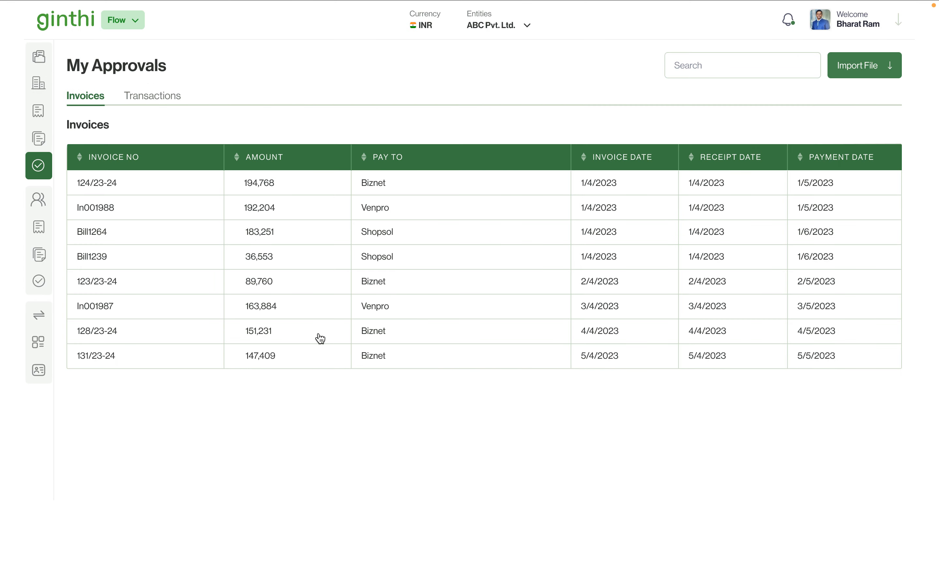
Select invoices 124/23-24, In001988 and Bill1264 among the transactions awaiting approval.
{"action": "left_click", "coordinate": [157, 101]}
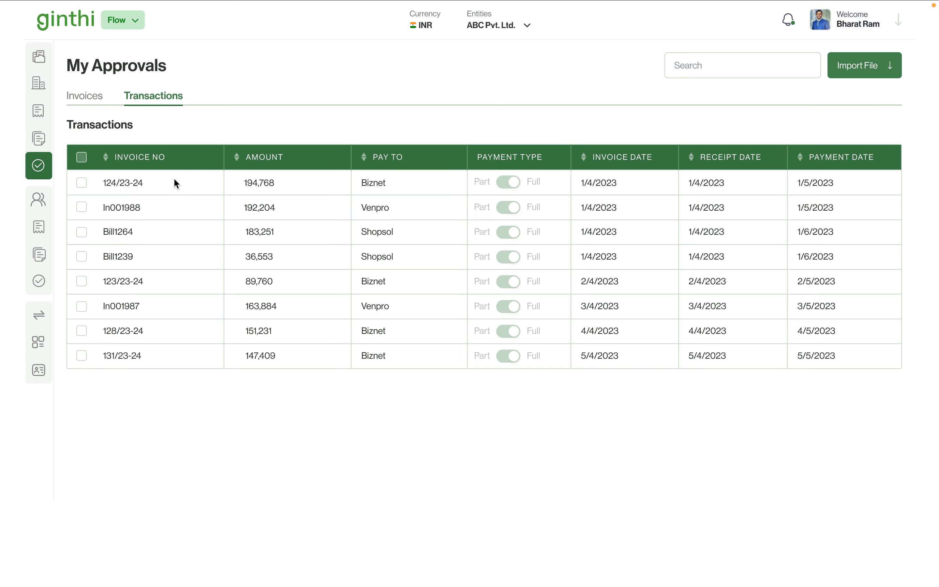
{"action": "left_click", "coordinate": [81, 184]}
{"action": "left_click", "coordinate": [83, 208]}
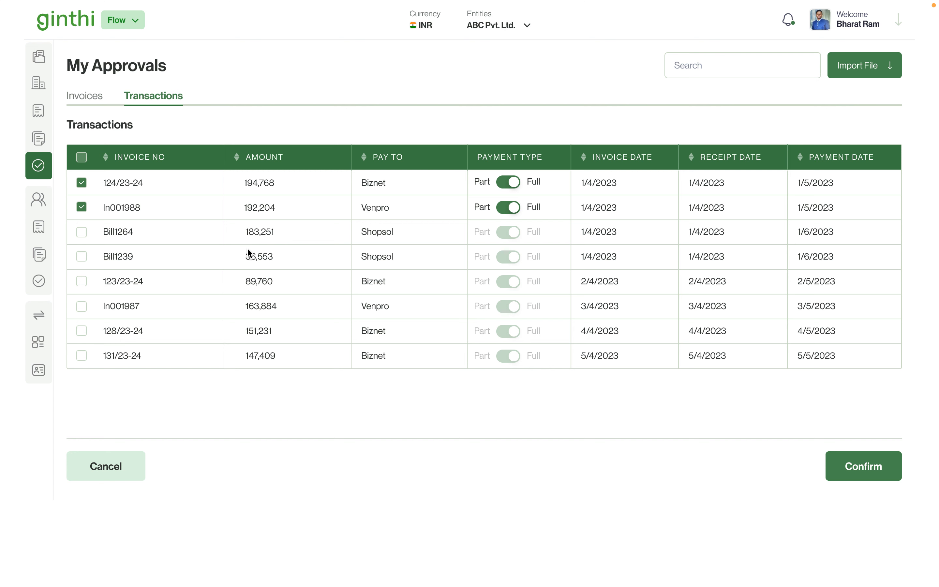
{"action": "left_click", "coordinate": [83, 233]}
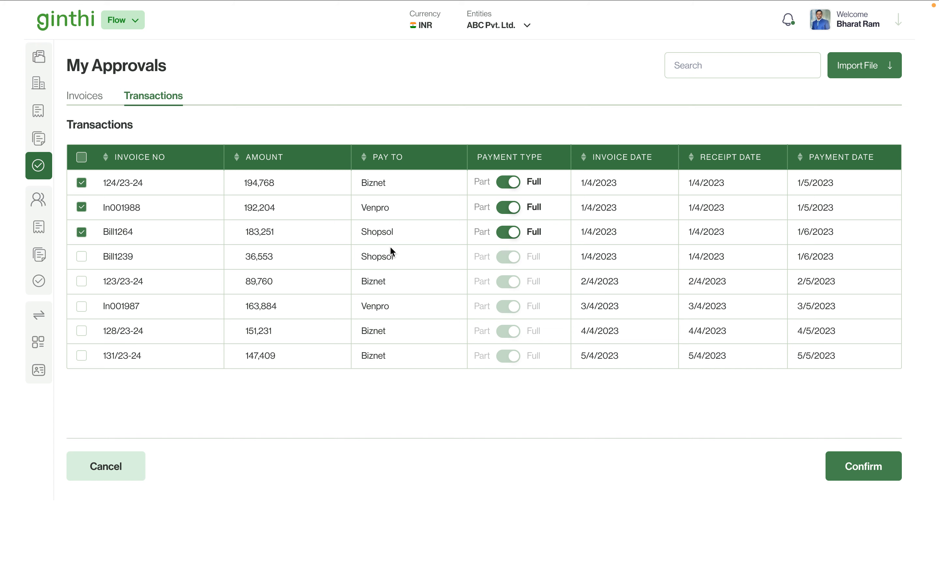
Set Bill1264 to a part payment of 100,000 and make the payment for the selected invoices.
{"action": "left_click", "coordinate": [506, 235]}
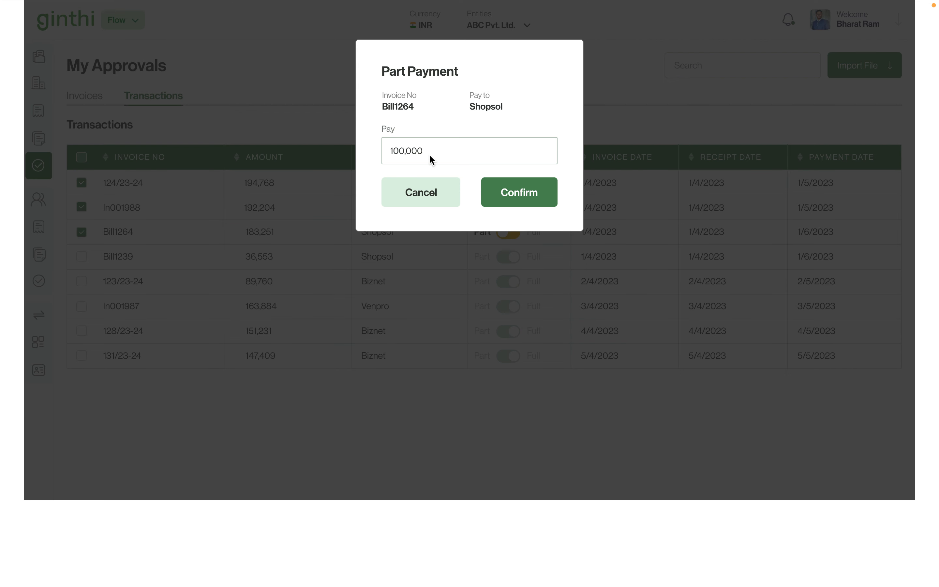
{"action": "left_click", "coordinate": [495, 195]}
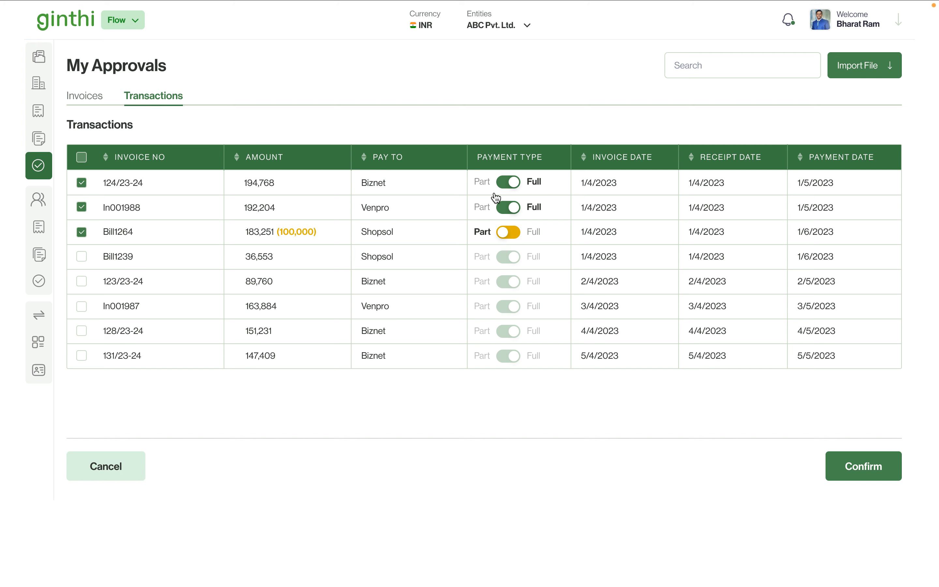
{"action": "left_click", "coordinate": [862, 481]}
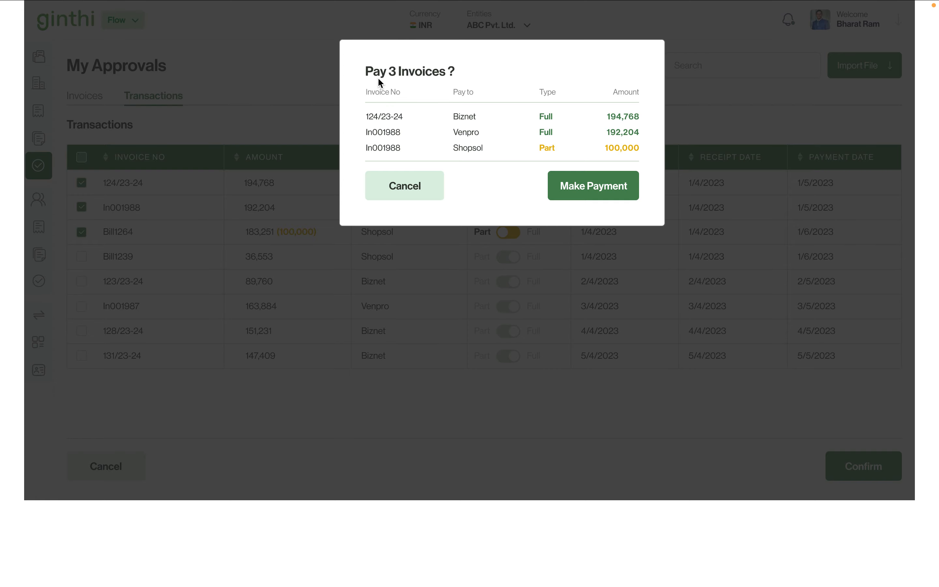
{"action": "left_click", "coordinate": [602, 188]}
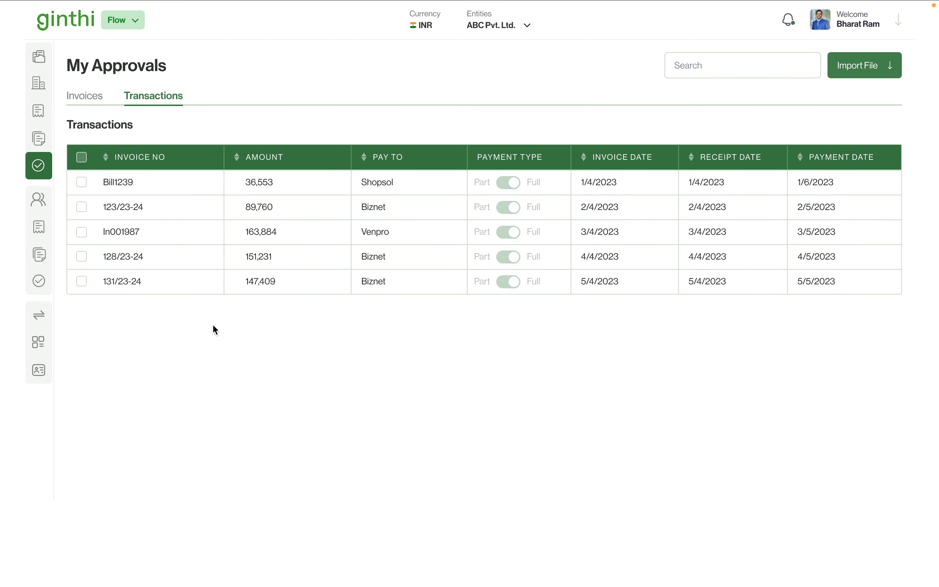
View the wallet transactions and the customer list, and examine the contact details and workflow sections of the new customer form.
{"action": "left_click", "coordinate": [41, 317]}
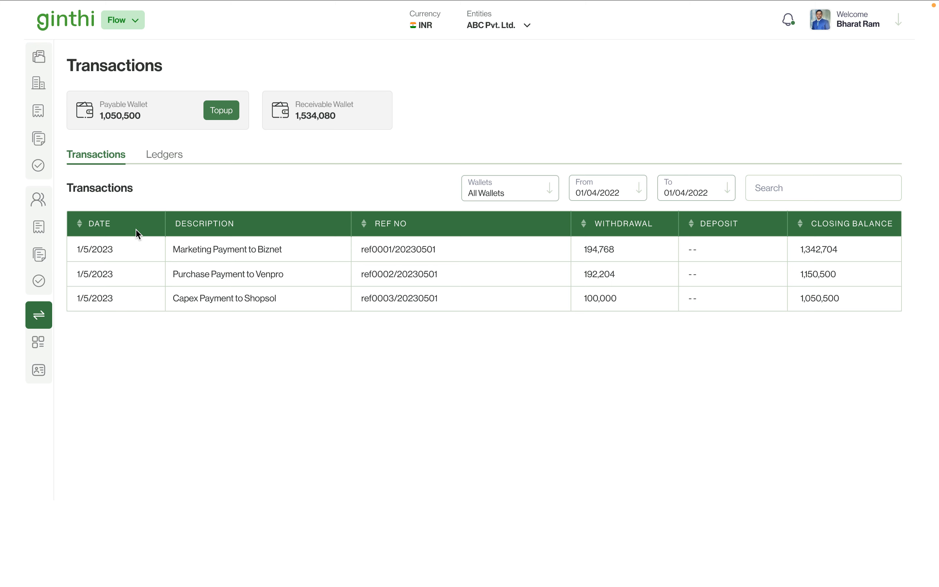
{"action": "left_click", "coordinate": [43, 200]}
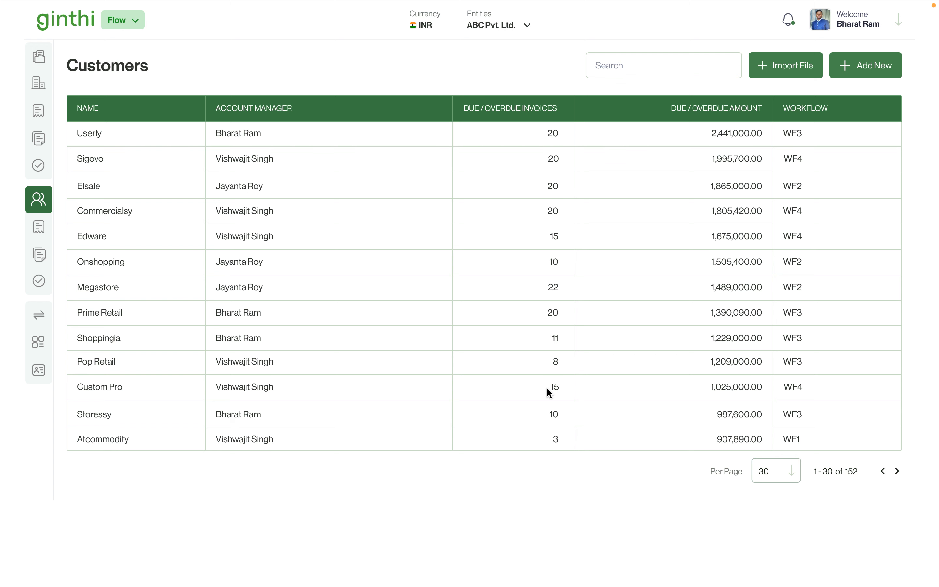
{"action": "left_click", "coordinate": [873, 73]}
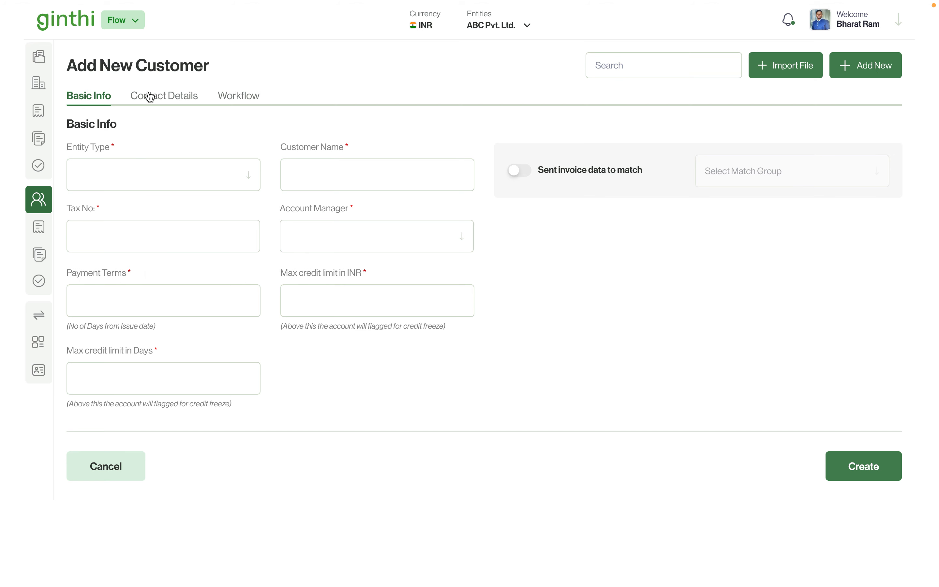
{"action": "left_click", "coordinate": [157, 101]}
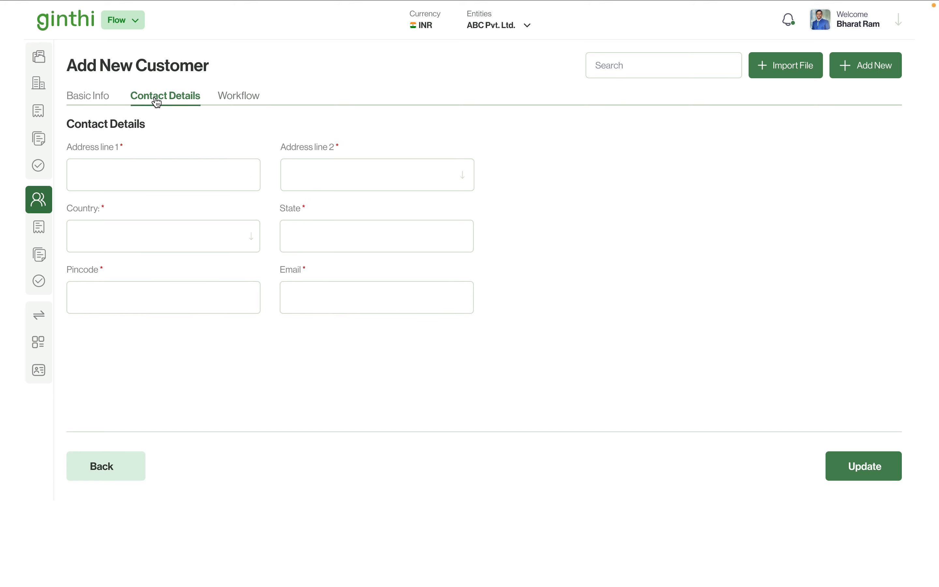
{"action": "left_click", "coordinate": [233, 103]}
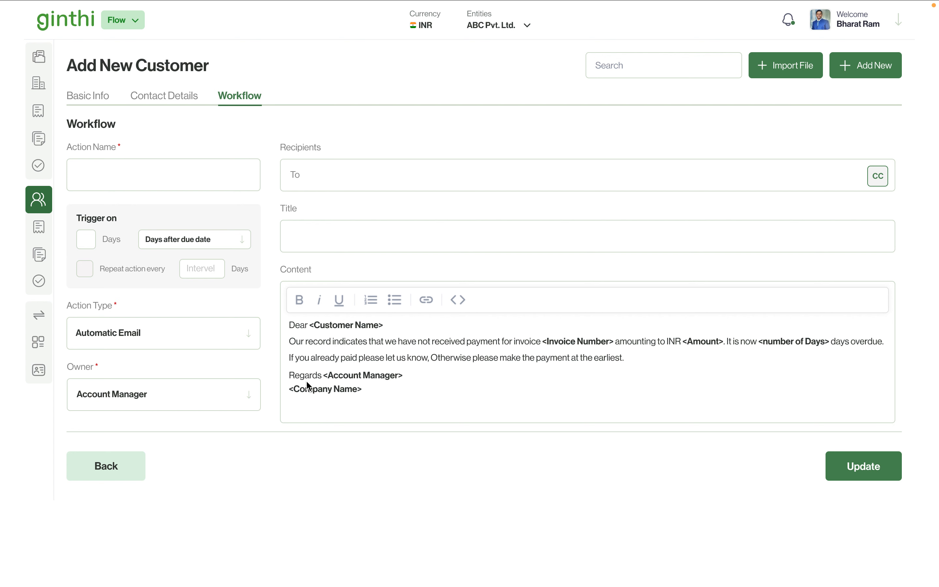
View the customers' due invoices, the receivable credit debit notes and the scheduled workflow reminders.
{"action": "left_click", "coordinate": [39, 229]}
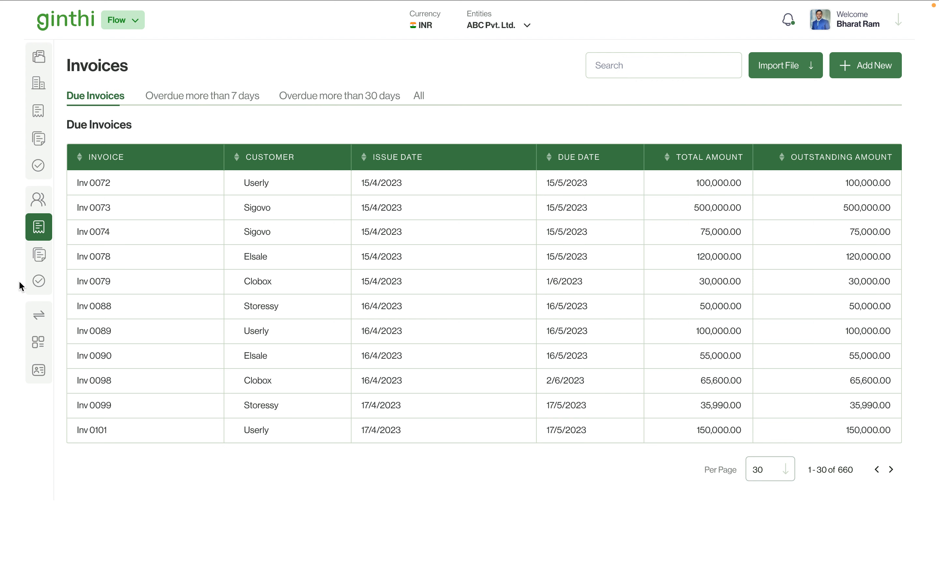
{"action": "left_click", "coordinate": [41, 257]}
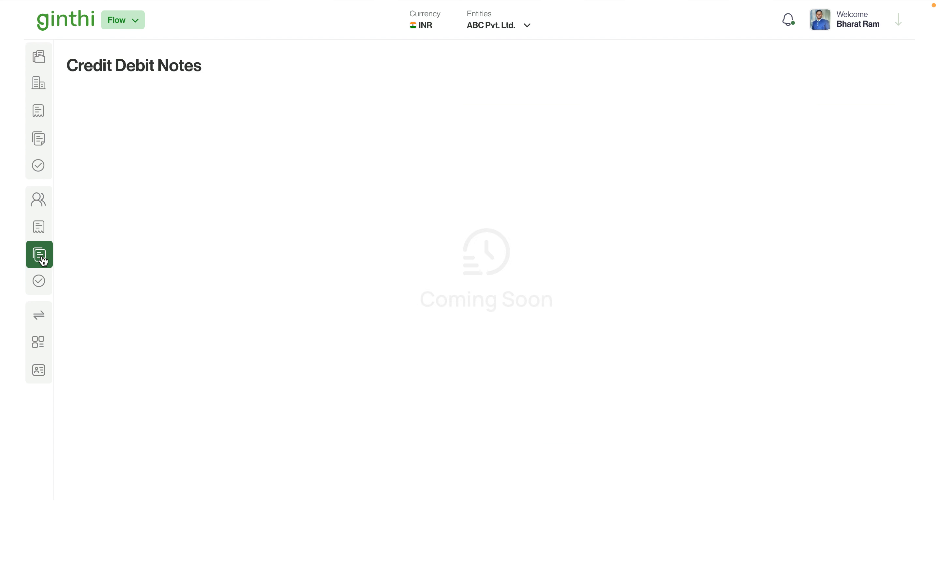
{"action": "left_click", "coordinate": [39, 288]}
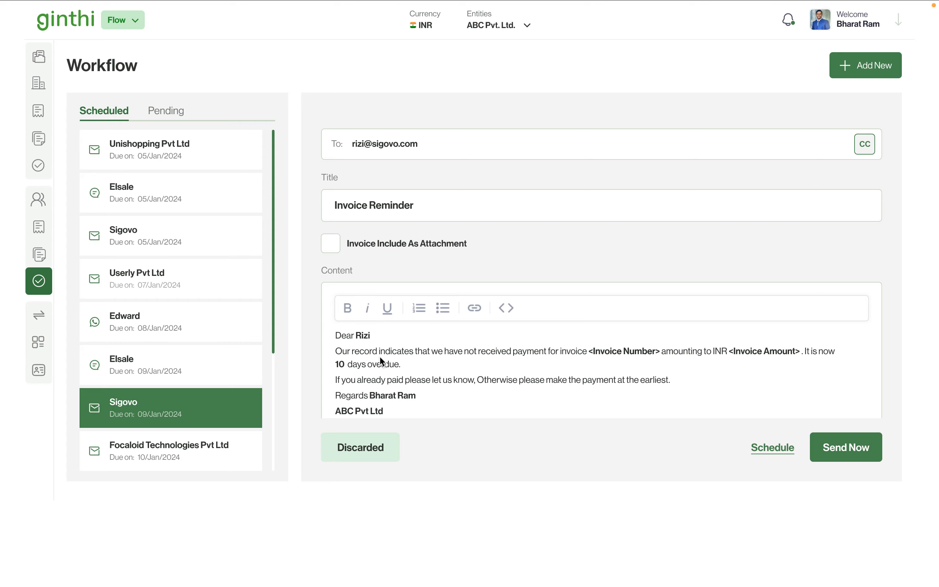
Switch to the Ginthi Customer Portal and select pending invoices Inv 0010, Inv 0021 and Inv 0028 for payment.
{"action": "mouse_move", "coordinate": [451, 3]}
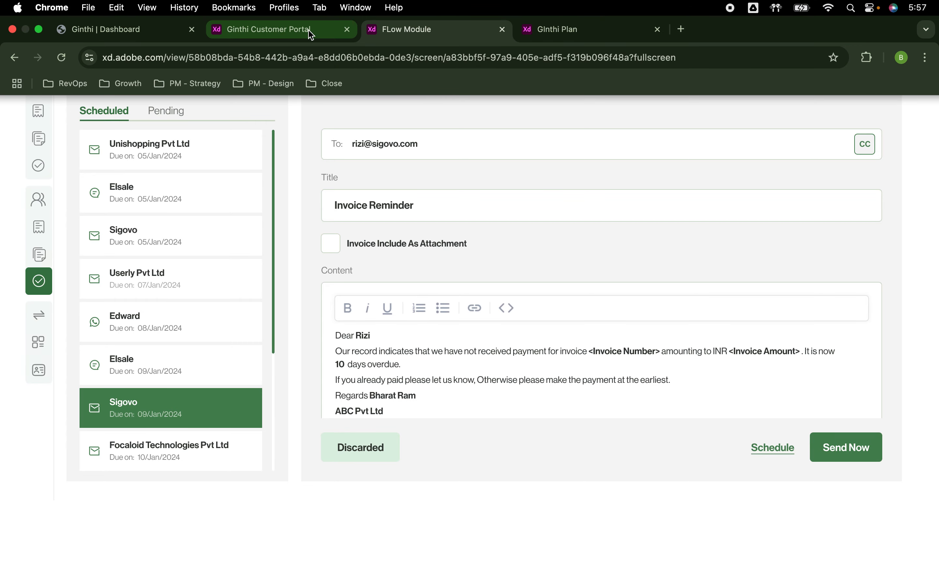
{"action": "left_click", "coordinate": [311, 35]}
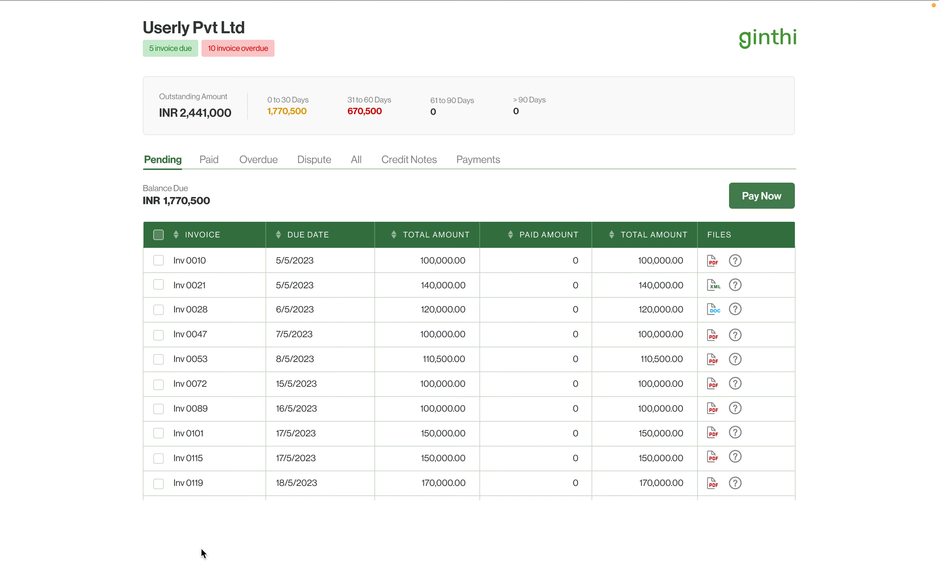
{"action": "left_click", "coordinate": [158, 261]}
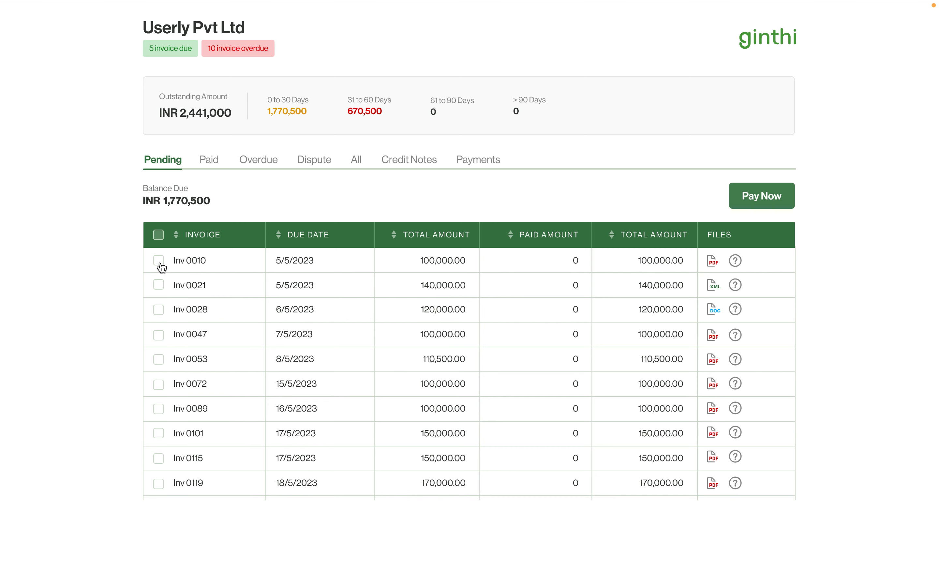
{"action": "left_click", "coordinate": [159, 285]}
{"action": "left_click", "coordinate": [159, 309]}
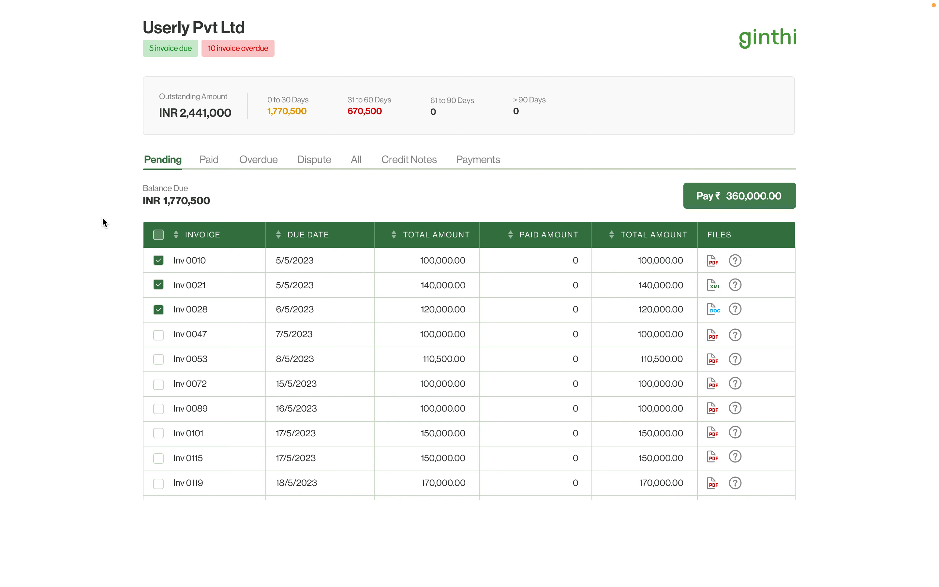
Switch to the GInthi Plan prototype and review the P&L, balance sheet and cash flow statements and the budgeted versus actual comparison.
{"action": "mouse_move", "coordinate": [367, 3]}
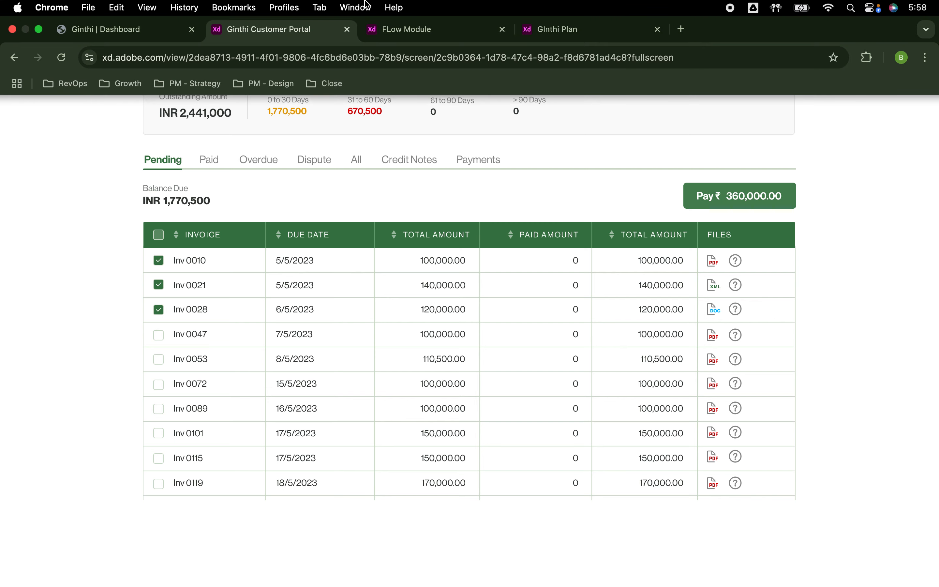
{"action": "left_click", "coordinate": [561, 36]}
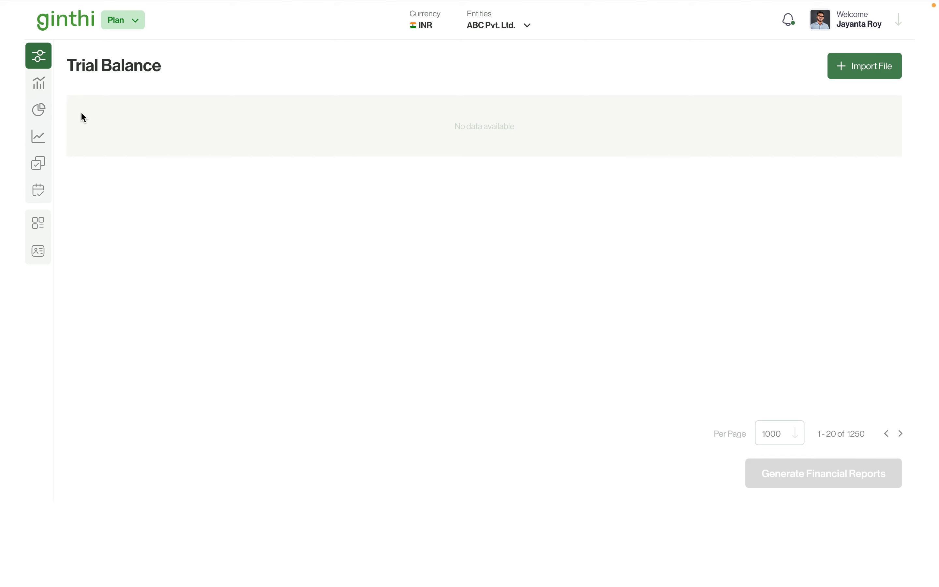
{"action": "left_click", "coordinate": [41, 90]}
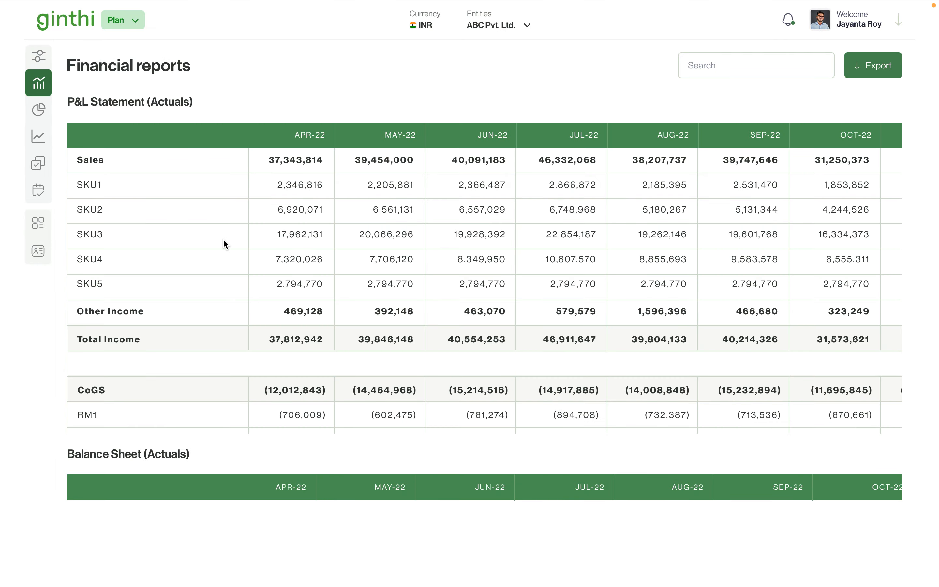
{"action": "scroll", "coordinate": [224, 240], "scroll_direction": "down", "scroll_amount": 10}
{"action": "scroll", "coordinate": [224, 243], "scroll_direction": "down", "scroll_amount": 15}
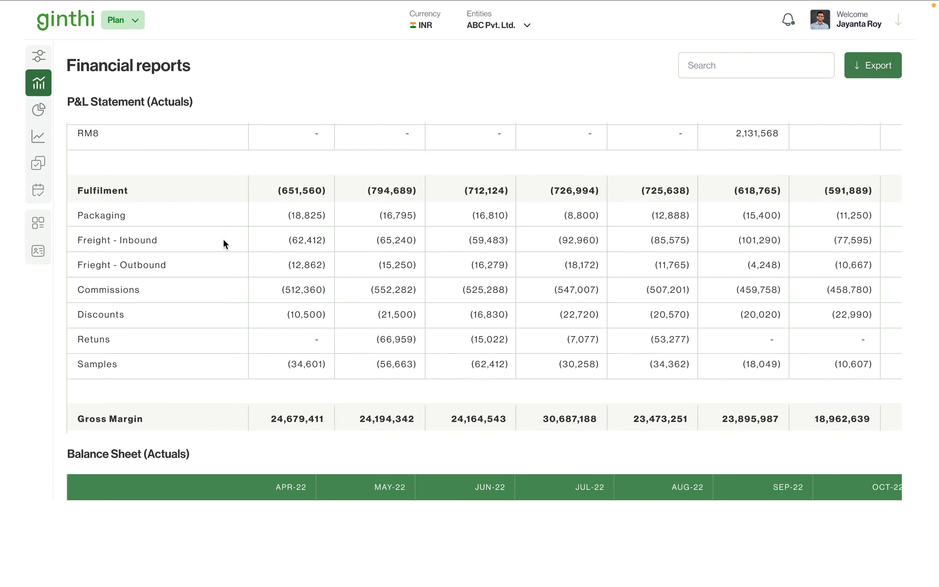
{"action": "scroll", "coordinate": [224, 244], "scroll_direction": "down", "scroll_amount": 10}
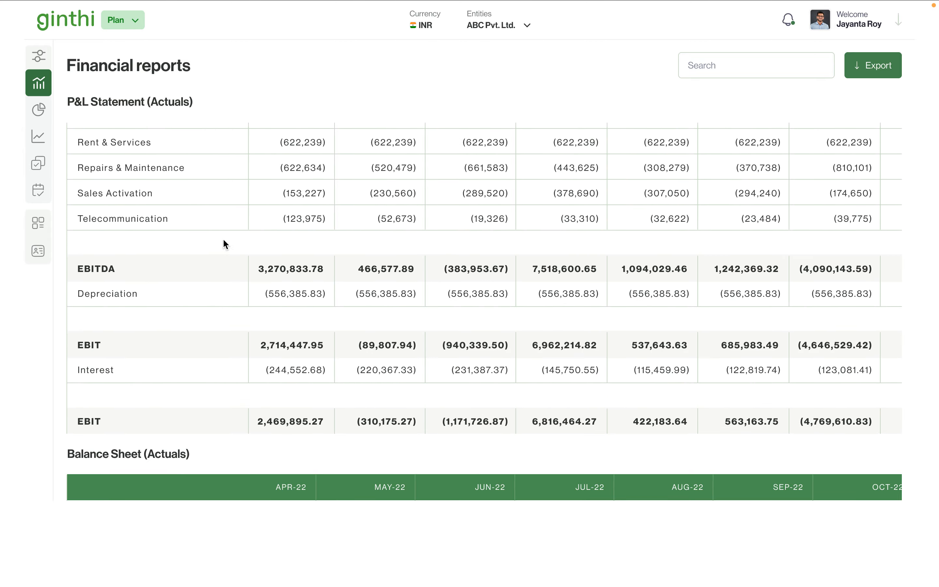
{"action": "scroll", "coordinate": [224, 244], "scroll_direction": "down", "scroll_amount": 15}
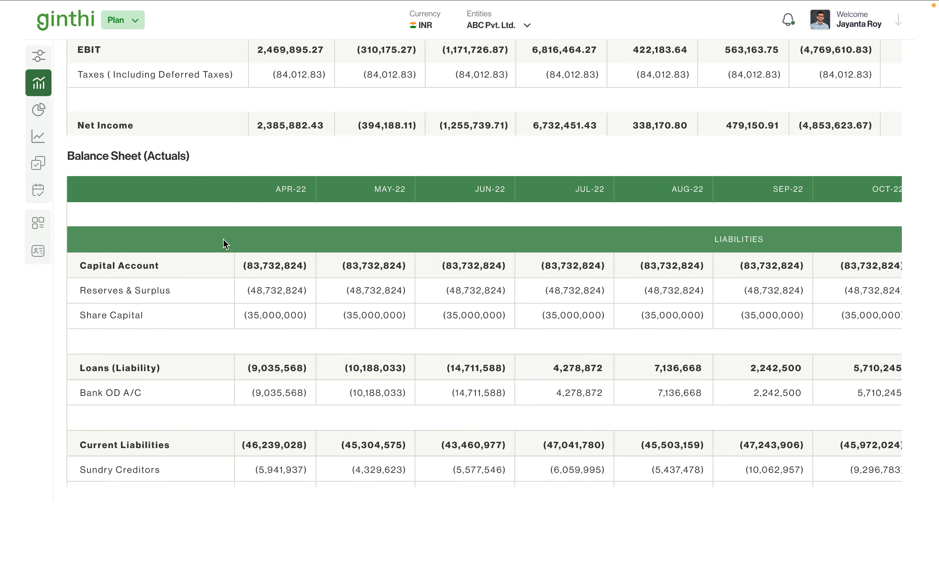
{"action": "scroll", "coordinate": [224, 244], "scroll_direction": "down", "scroll_amount": 6}
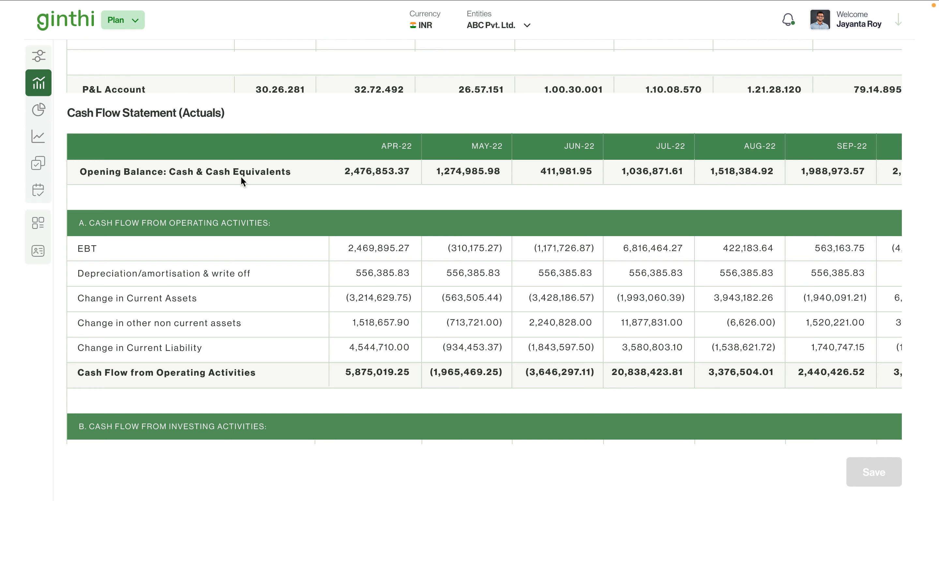
{"action": "left_click", "coordinate": [39, 109]}
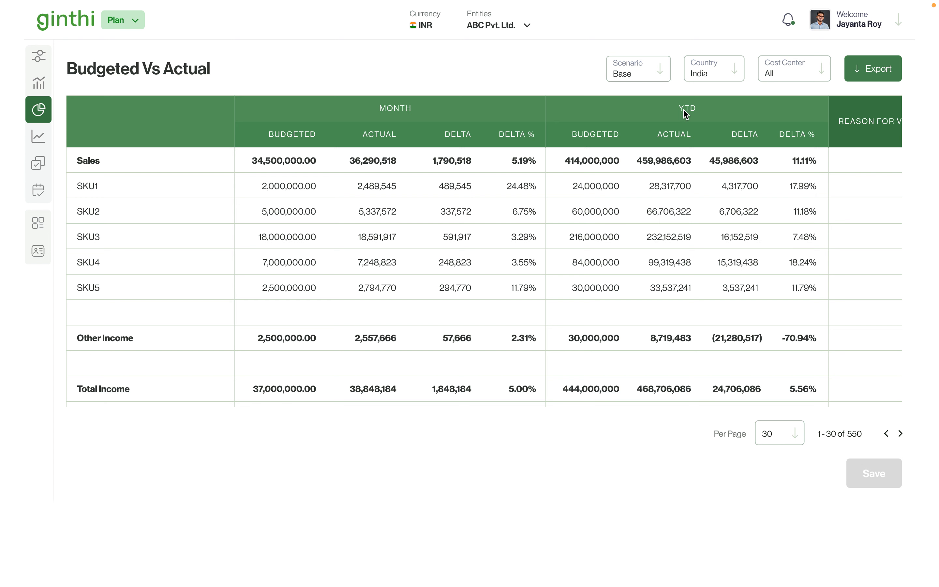
{"action": "scroll", "coordinate": [696, 167], "scroll_direction": "right", "scroll_amount": 5}
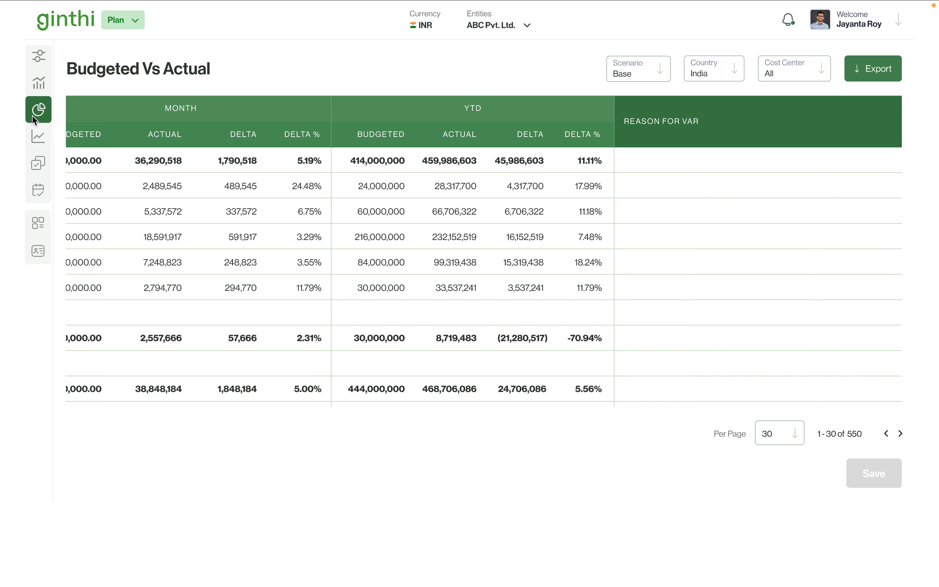
Open revenue planning and set SKU2's driver to Custom Growth at 10.00%.
{"action": "left_click", "coordinate": [41, 139]}
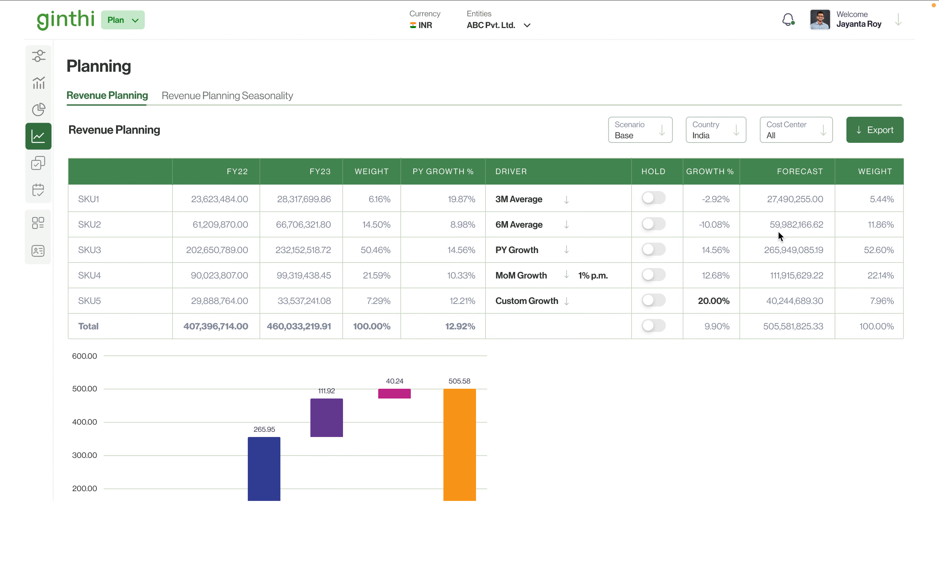
{"action": "left_click", "coordinate": [535, 229]}
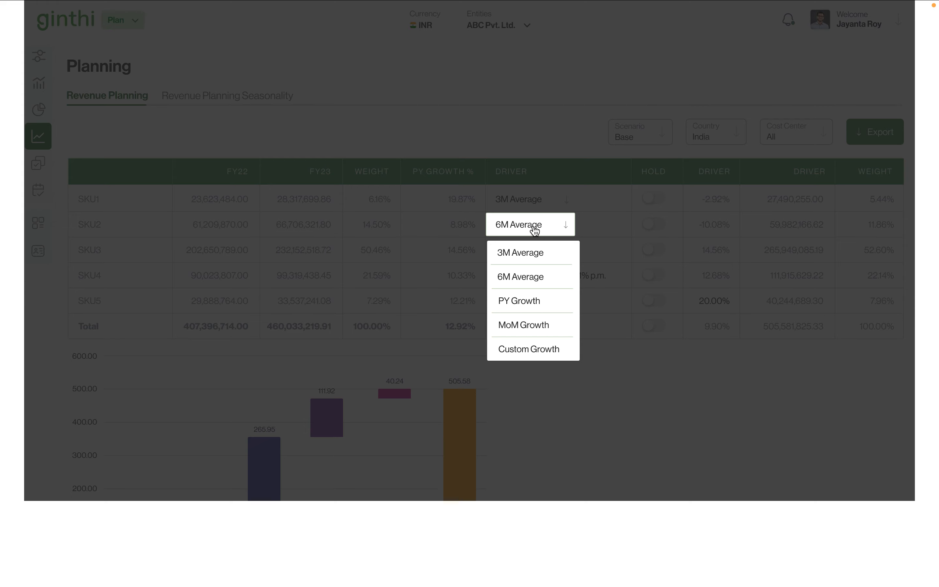
{"action": "left_click", "coordinate": [513, 351]}
Turn on the hold for SKU2 and for the Total row in the revenue plan.
{"action": "left_click", "coordinate": [661, 229]}
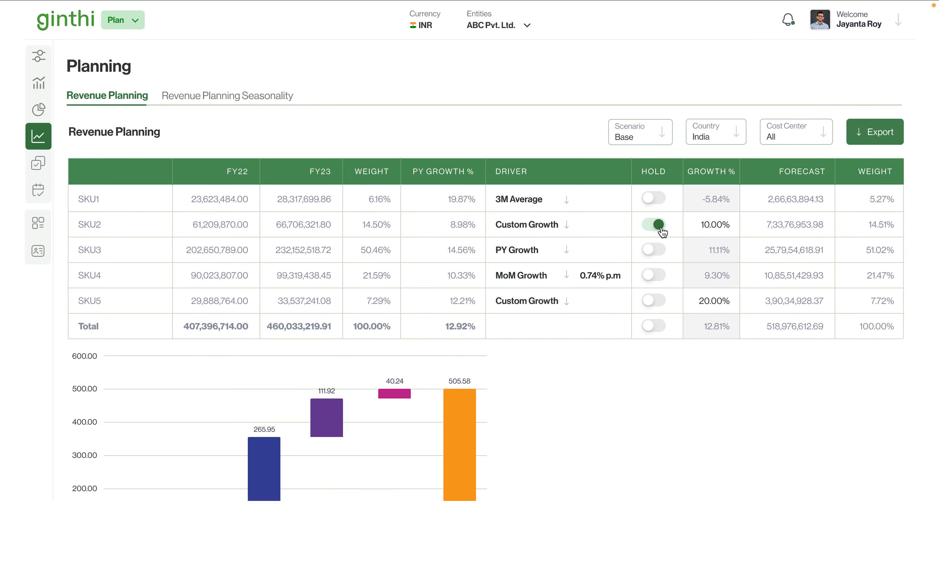
{"action": "left_click", "coordinate": [652, 226]}
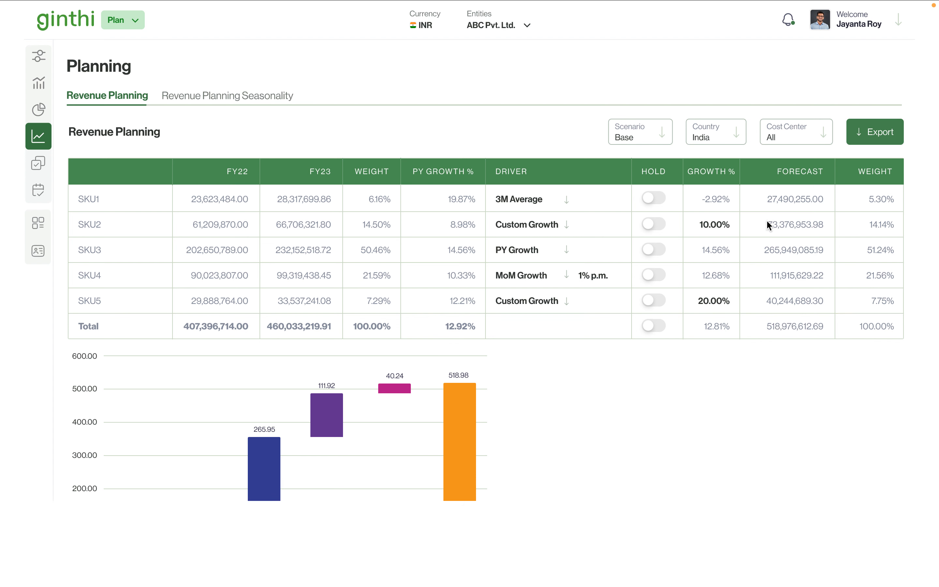
{"action": "left_click", "coordinate": [656, 225]}
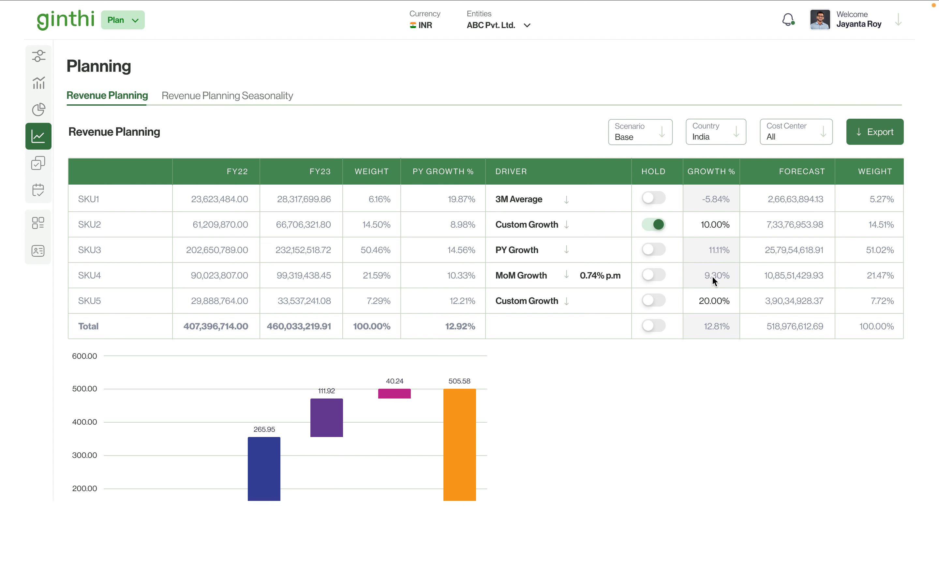
{"action": "left_click", "coordinate": [660, 328]}
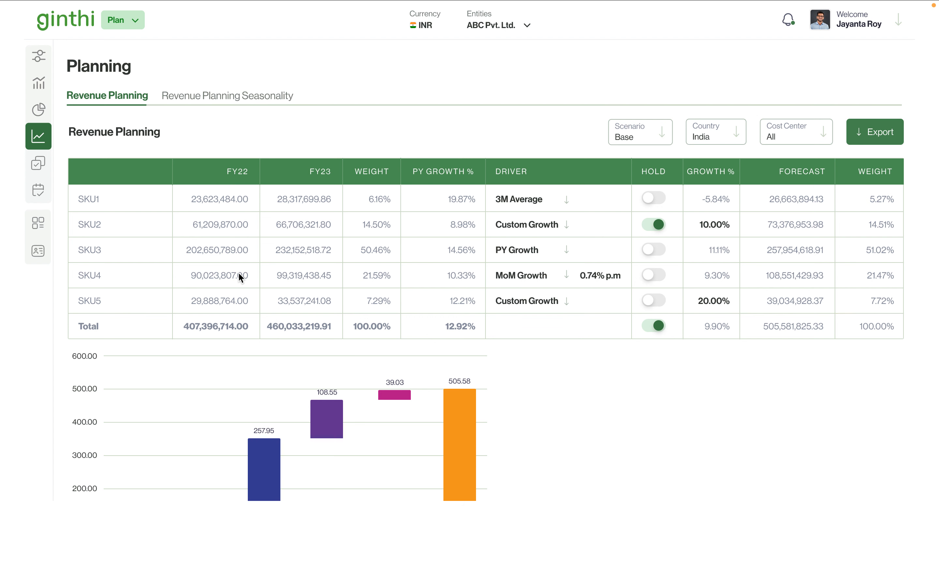
Add a new vendor allocation for India in group CoGS to opex account RM3, using the Custom allocation method with 10,000,000.00.
{"action": "left_click", "coordinate": [38, 163]}
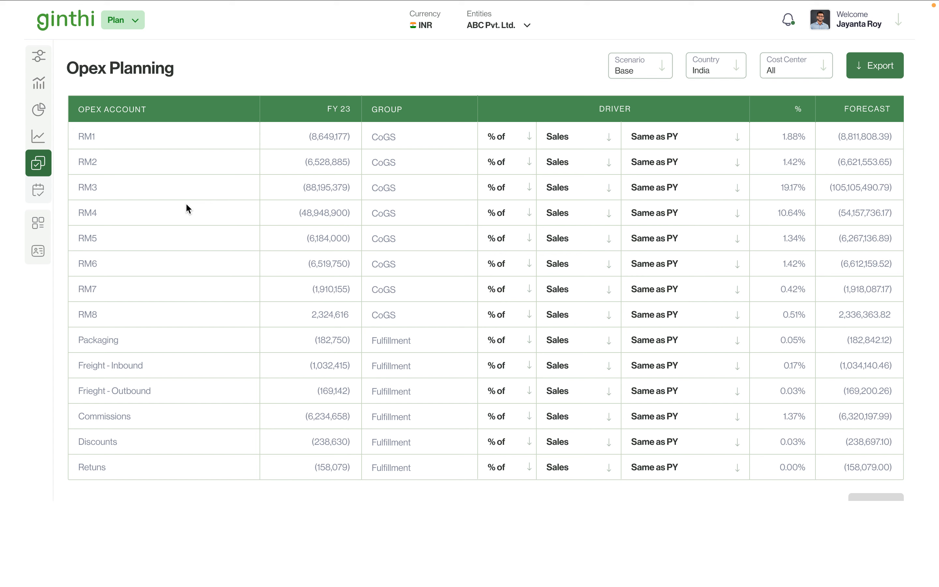
{"action": "left_click", "coordinate": [90, 190]}
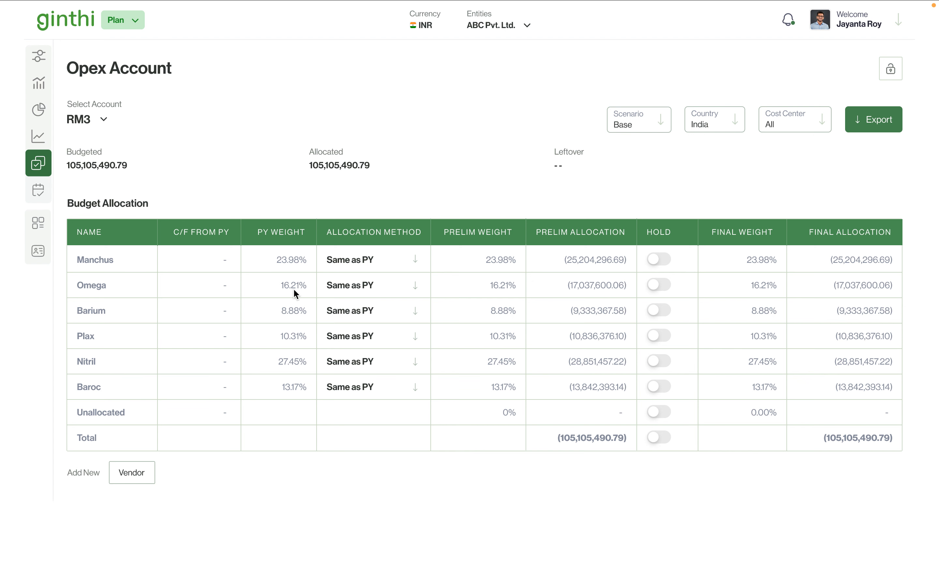
{"action": "left_click", "coordinate": [125, 477]}
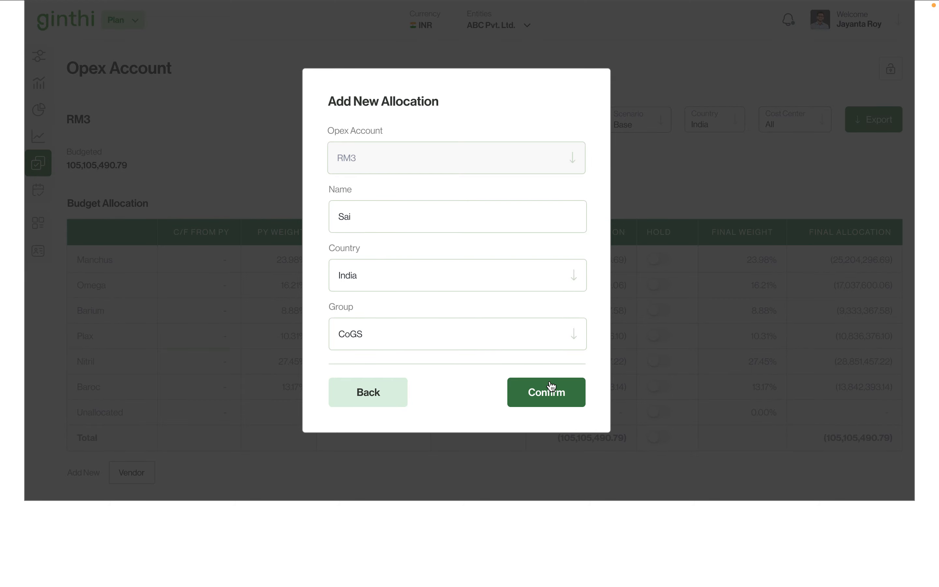
{"action": "left_click", "coordinate": [554, 393]}
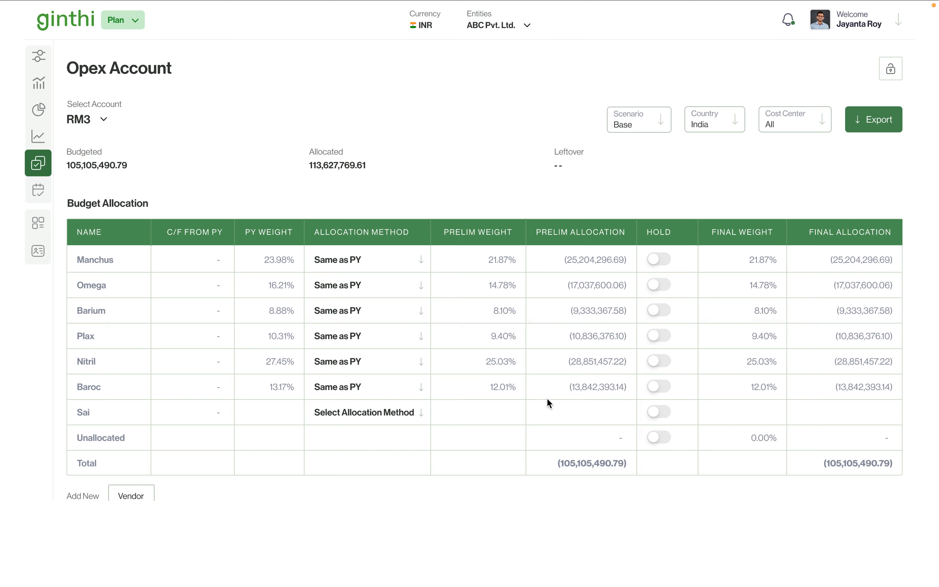
{"action": "left_click", "coordinate": [404, 415]}
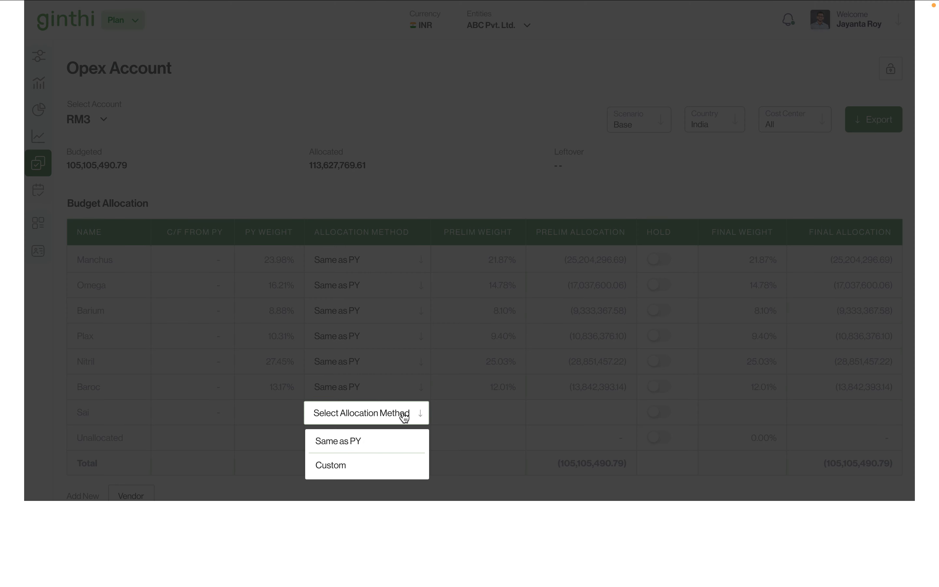
{"action": "left_click", "coordinate": [337, 468]}
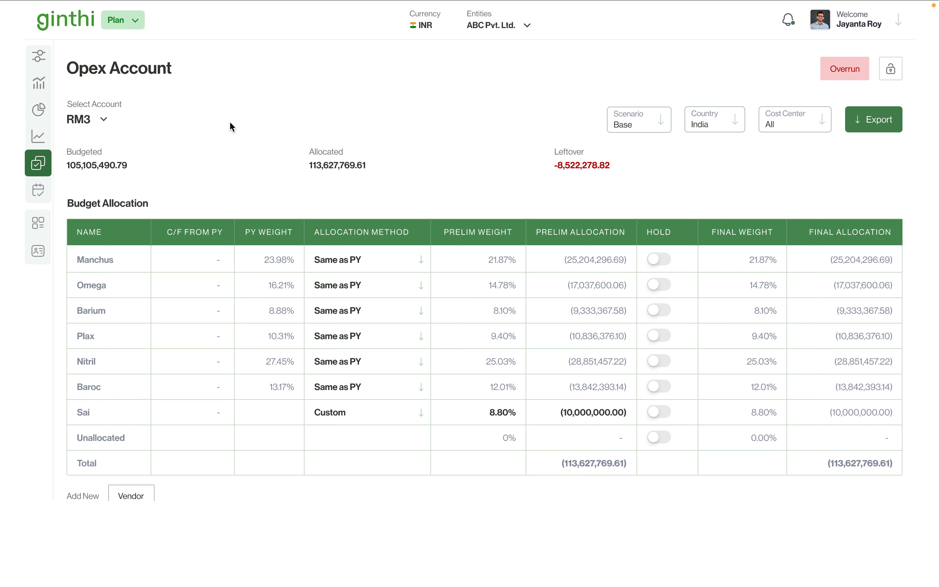
Examine the capex plan, the depreciation roll through March 2024 and the accumulated depreciation chart.
{"action": "left_click", "coordinate": [35, 191]}
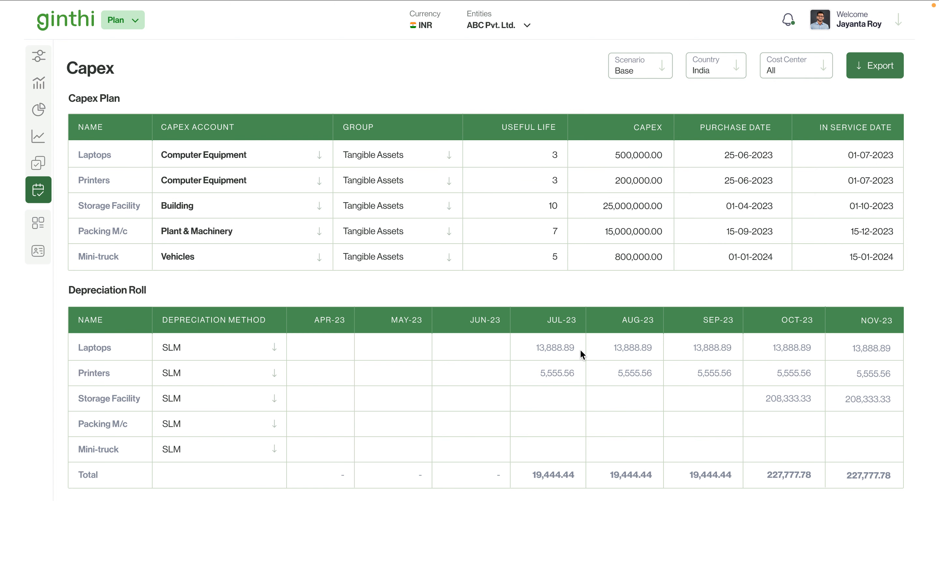
{"action": "scroll", "coordinate": [577, 370], "scroll_direction": "down", "scroll_amount": 2}
{"action": "scroll", "coordinate": [577, 369], "scroll_direction": "right", "scroll_amount": 5}
{"action": "scroll", "coordinate": [576, 368], "scroll_direction": "left", "scroll_amount": 5}
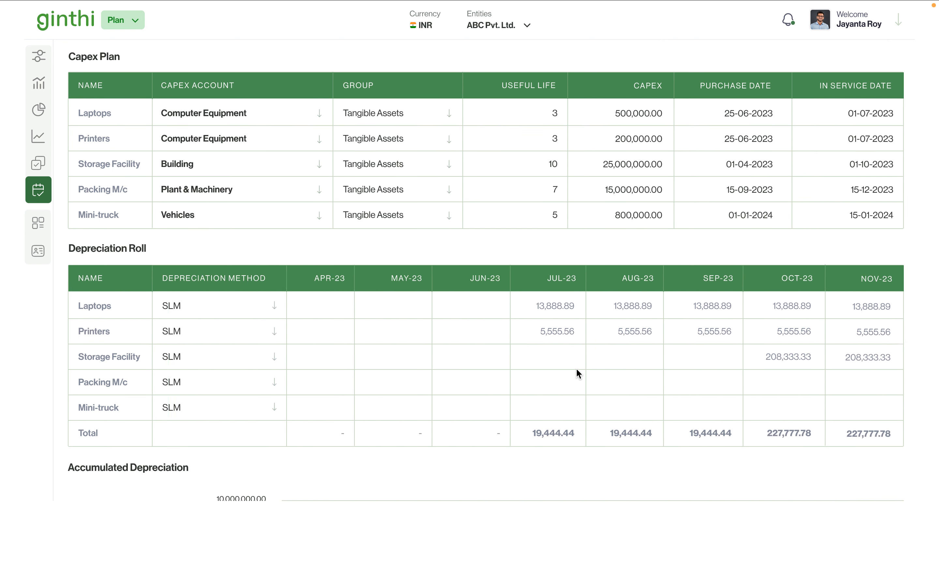
{"action": "scroll", "coordinate": [576, 370], "scroll_direction": "right", "scroll_amount": 5}
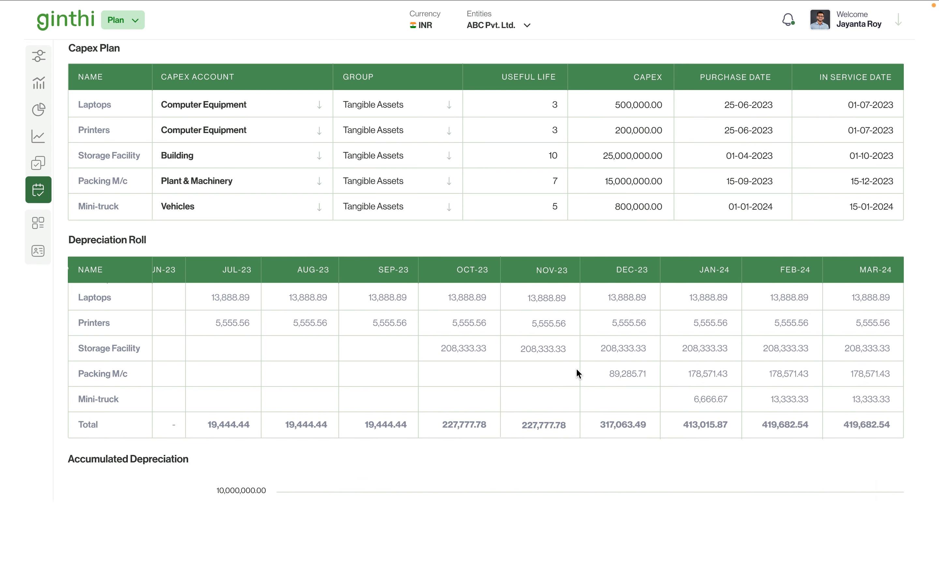
{"action": "scroll", "coordinate": [576, 370], "scroll_direction": "down", "scroll_amount": 4}
{"action": "scroll", "coordinate": [576, 369], "scroll_direction": "down", "scroll_amount": 5}
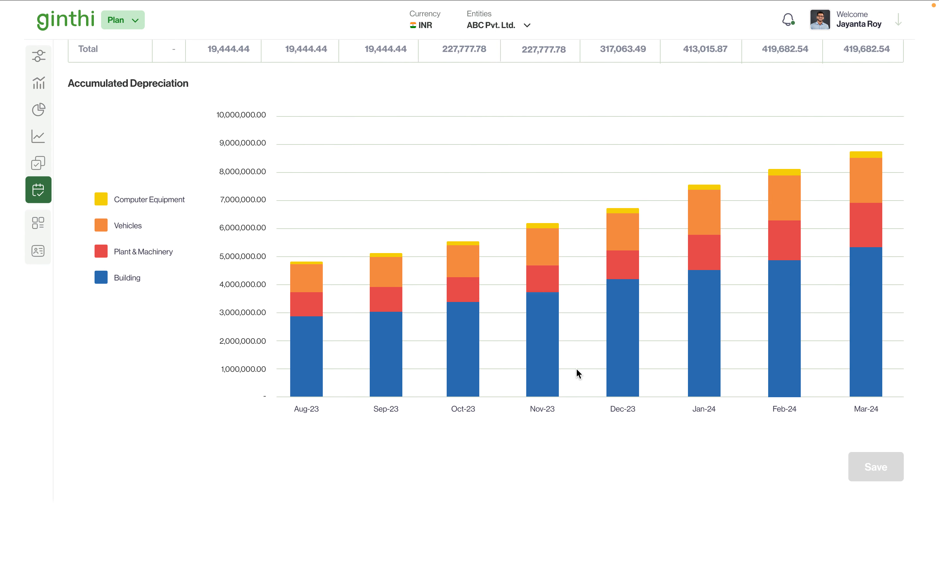
{"action": "scroll", "coordinate": [576, 368], "scroll_direction": "up", "scroll_amount": 10}
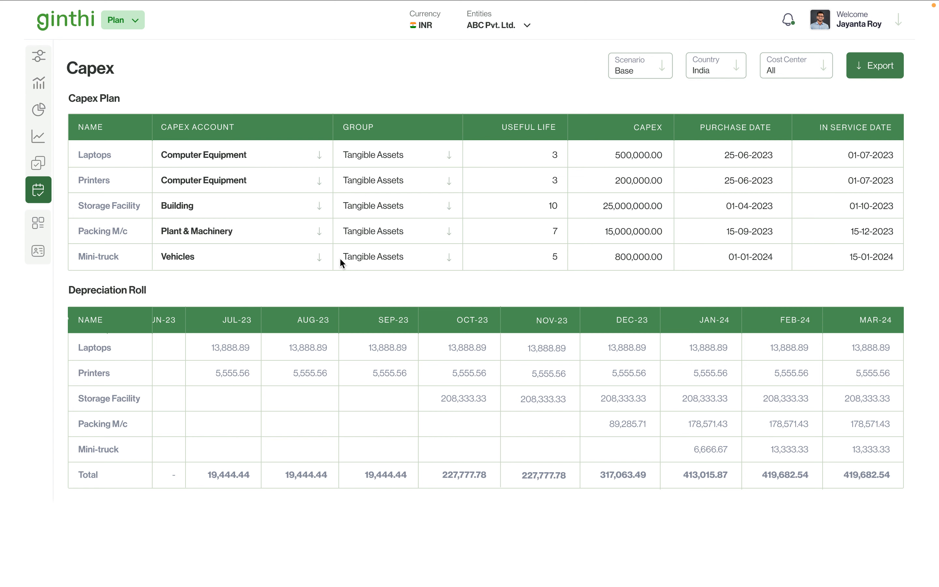
{"action": "mouse_move", "coordinate": [478, 4]}
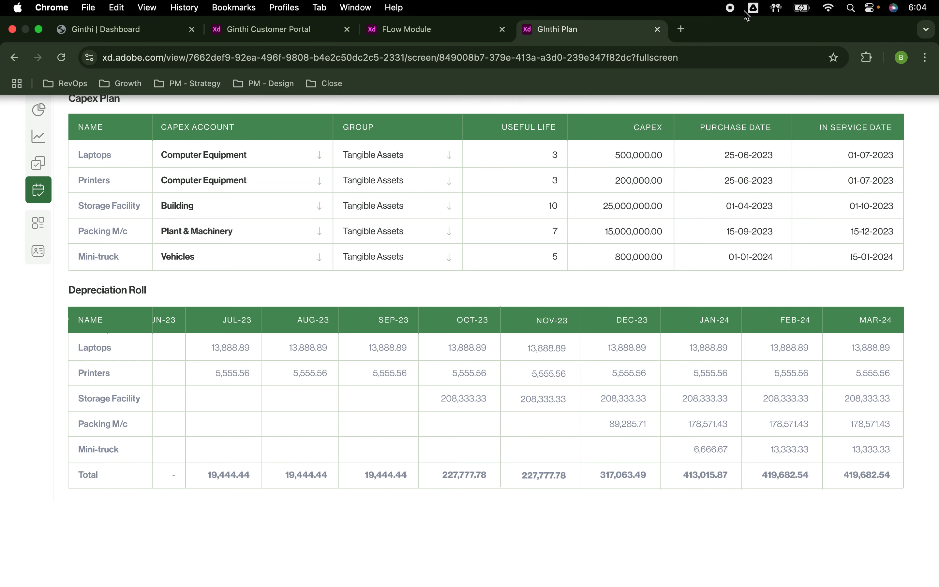